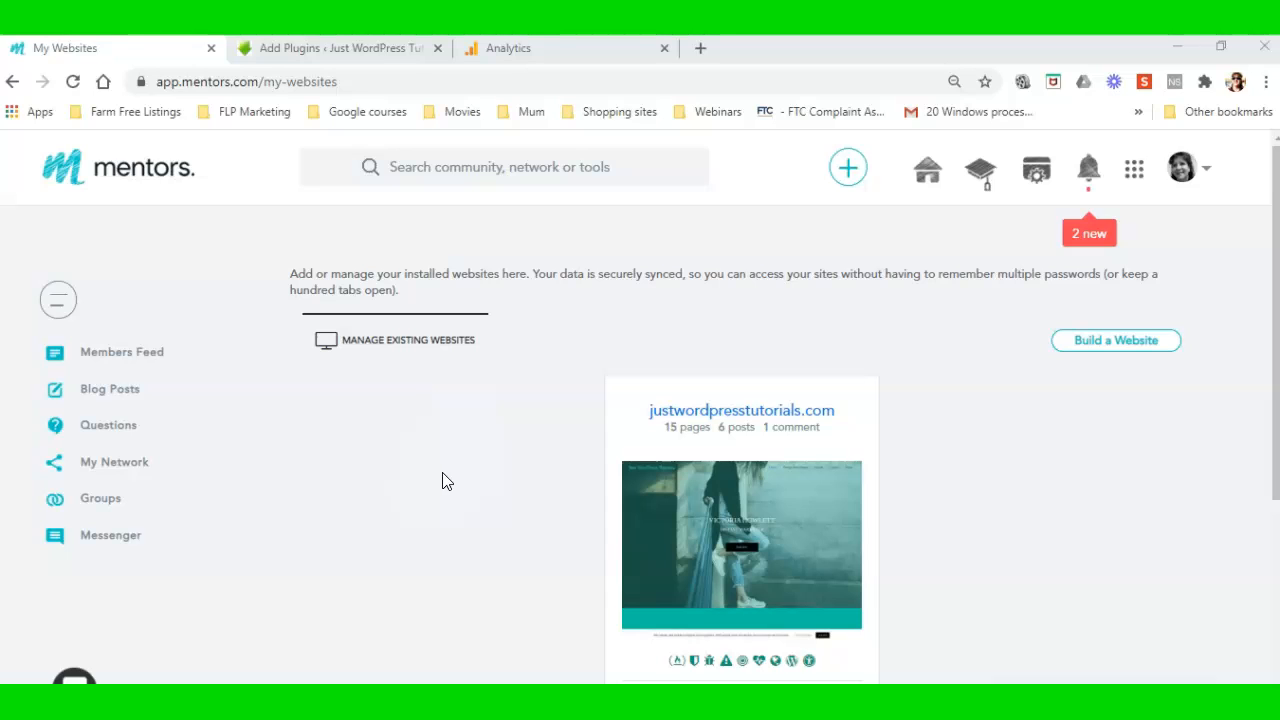
pyautogui.click(578, 52)
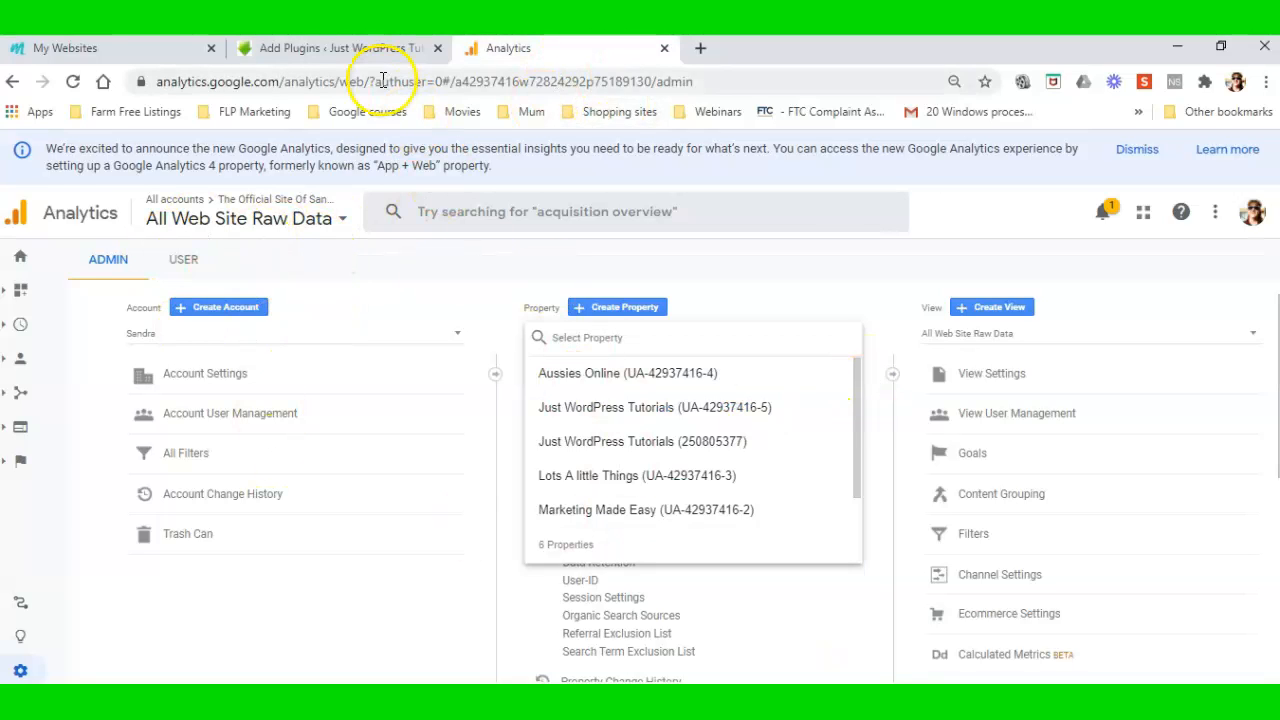
pyautogui.click(338, 52)
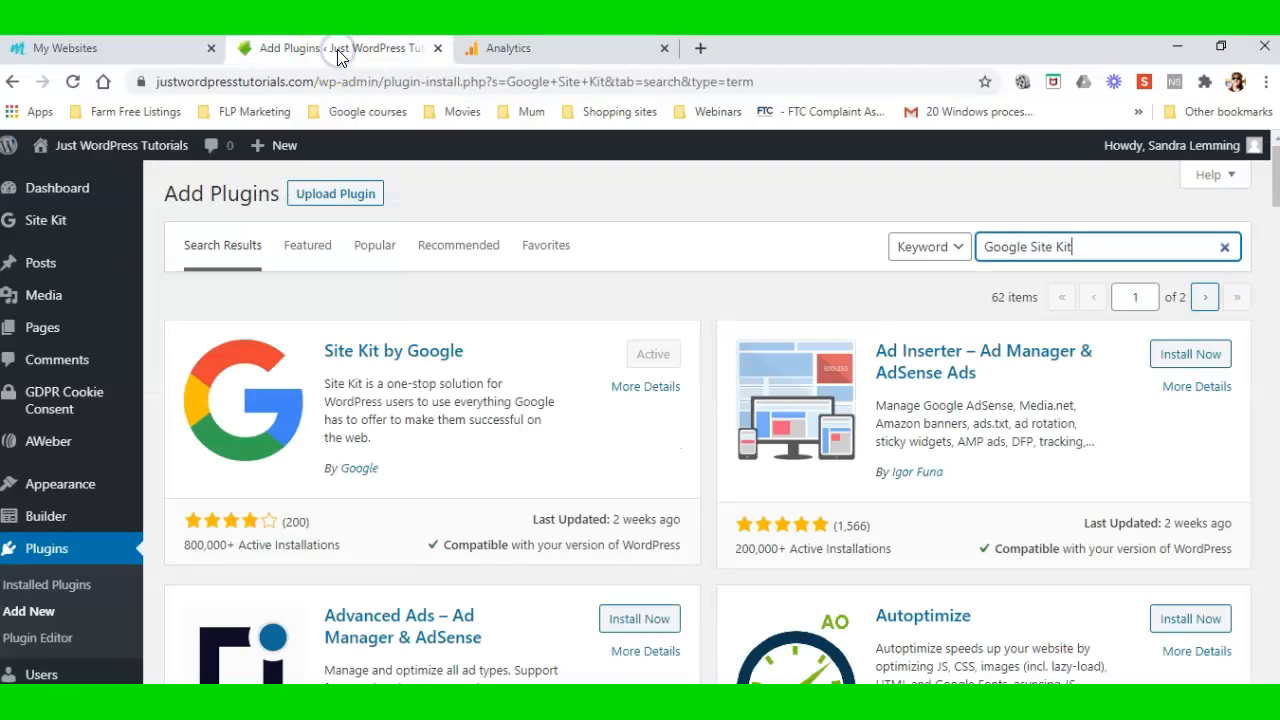
pyautogui.click(171, 49)
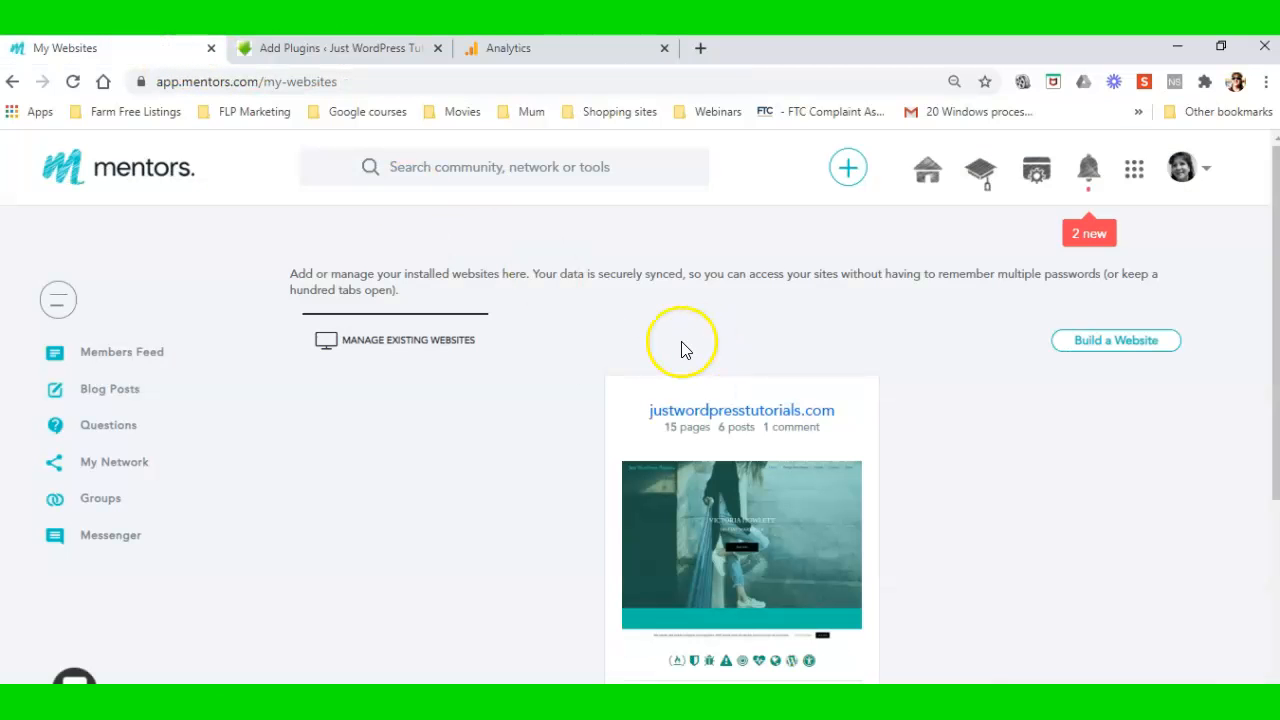
pyautogui.click(1036, 178)
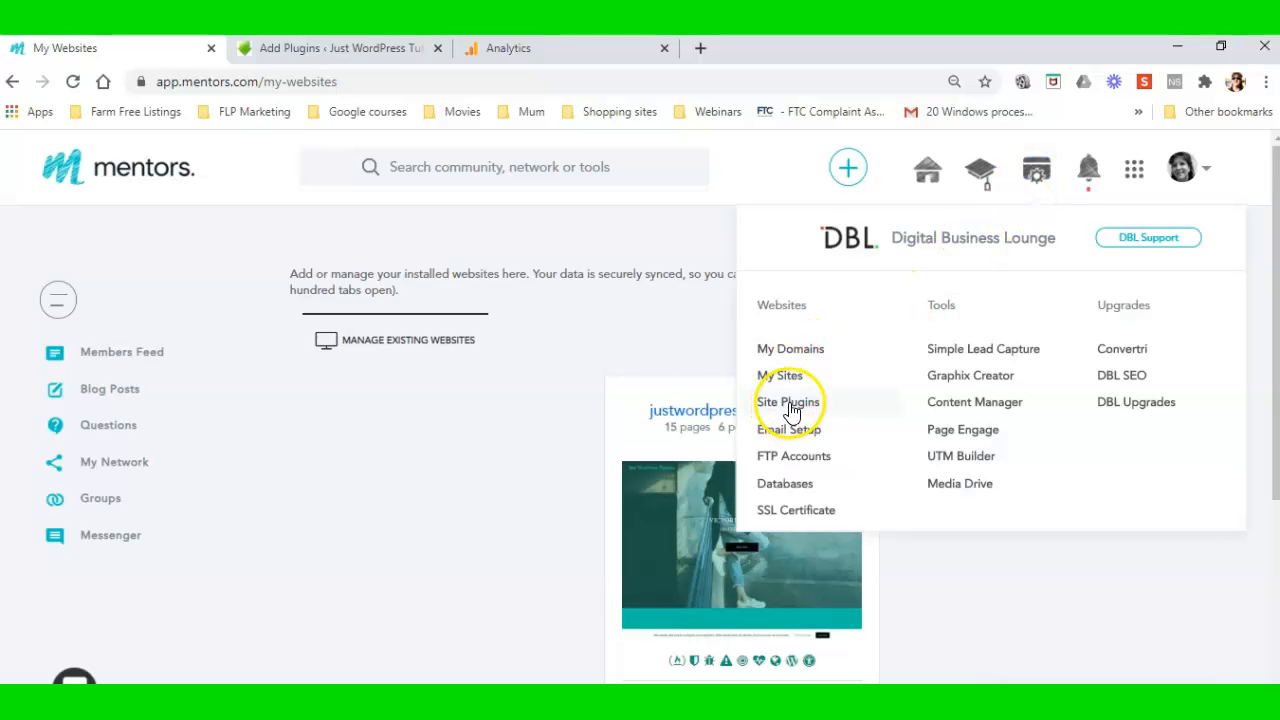
pyautogui.click(560, 370)
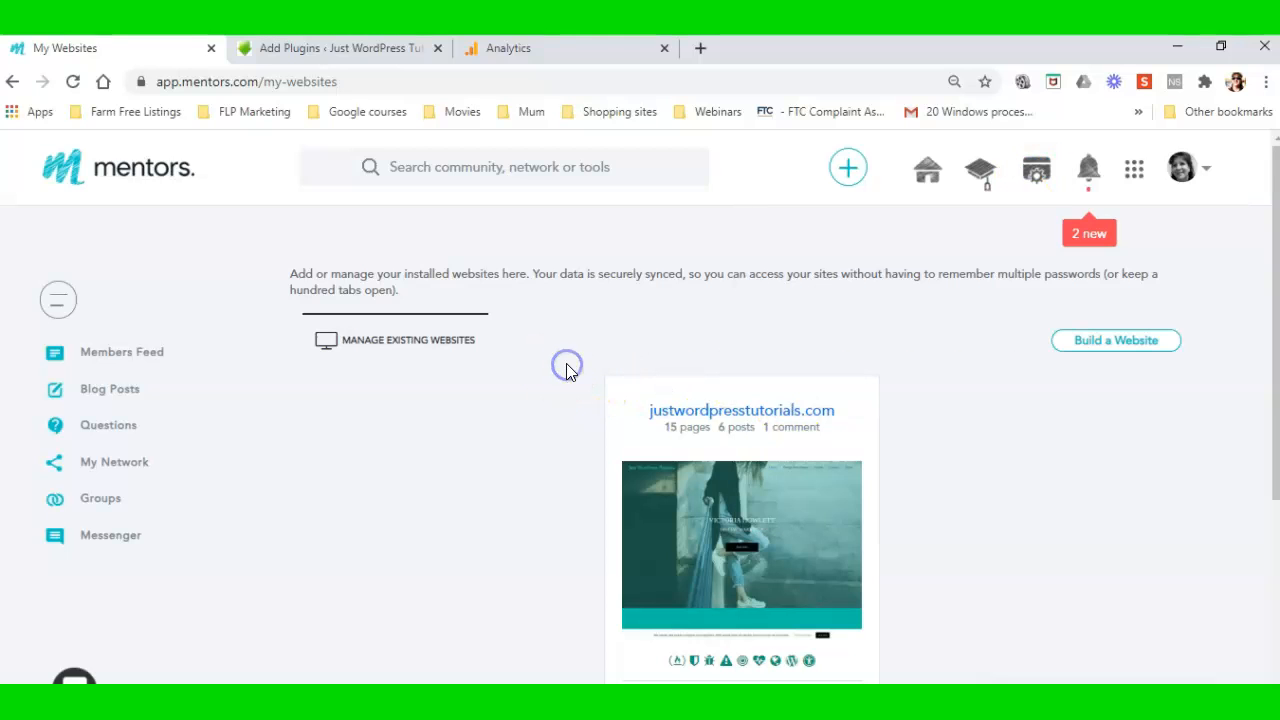
# Open the website scripts settings of the justwordpresstutorials.com site
pyautogui.scroll(-2, 1018, 427)
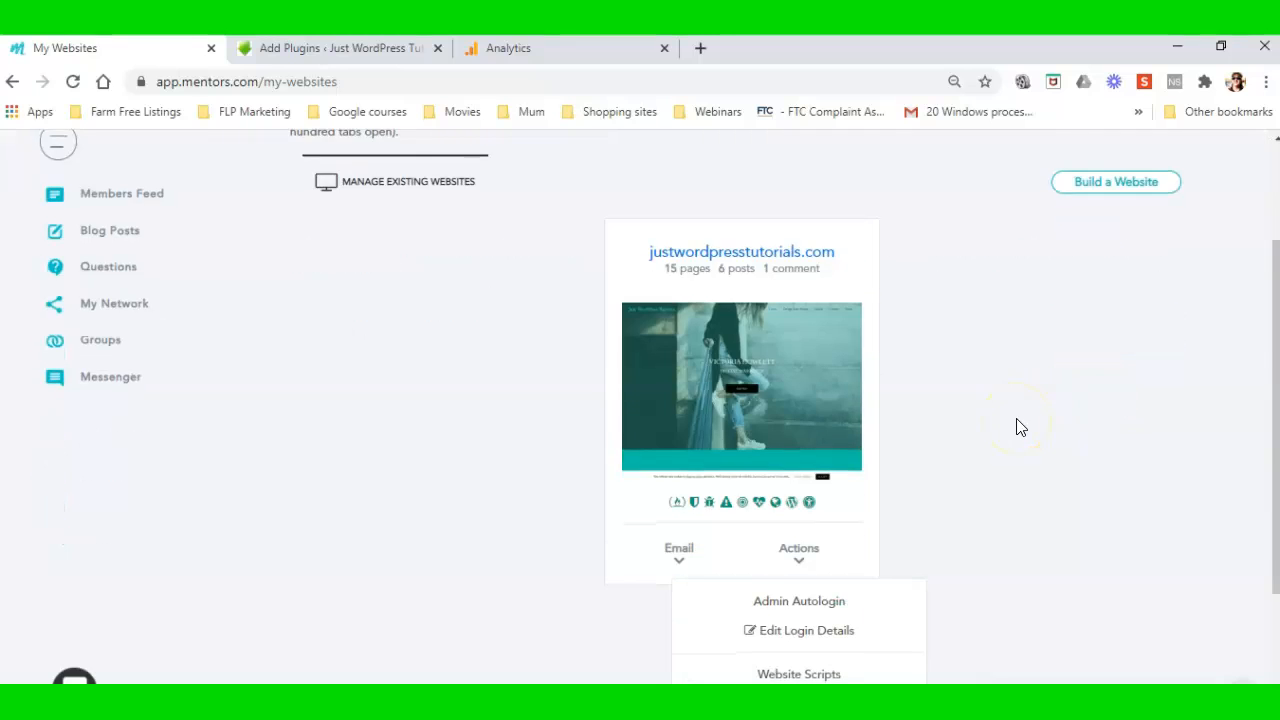
pyautogui.scroll(-2, 1016, 427)
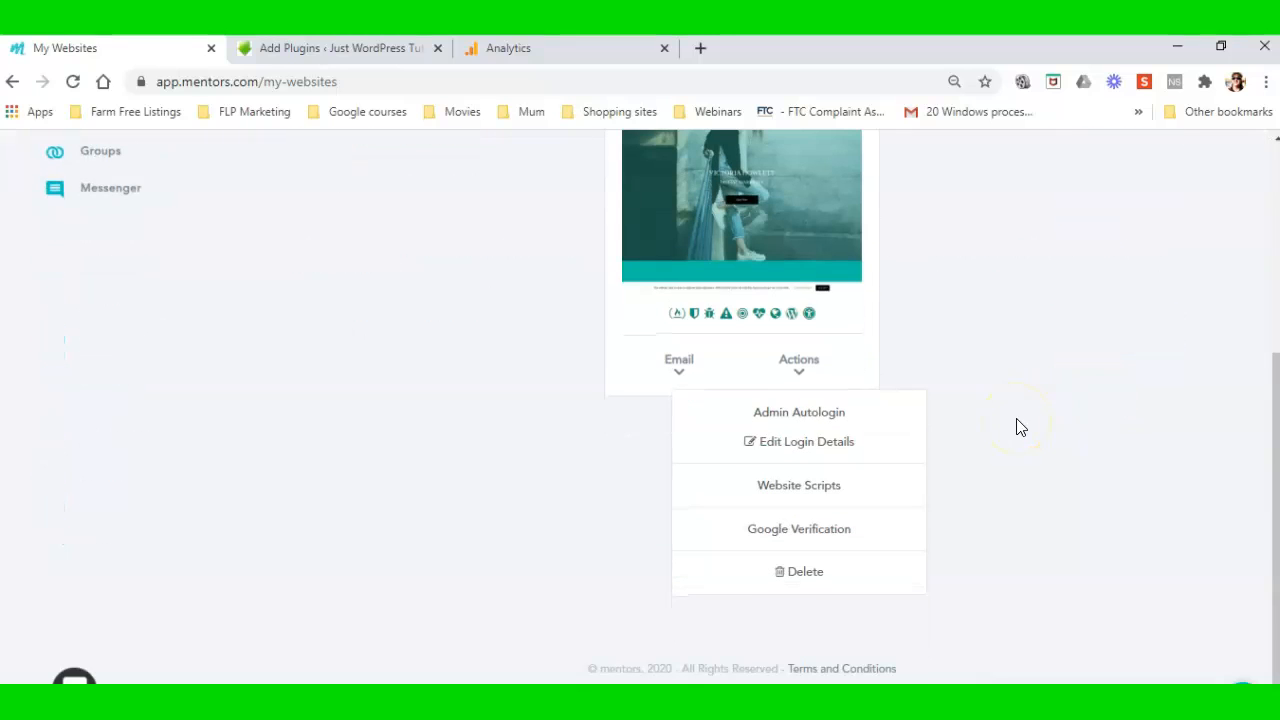
pyautogui.click(789, 484)
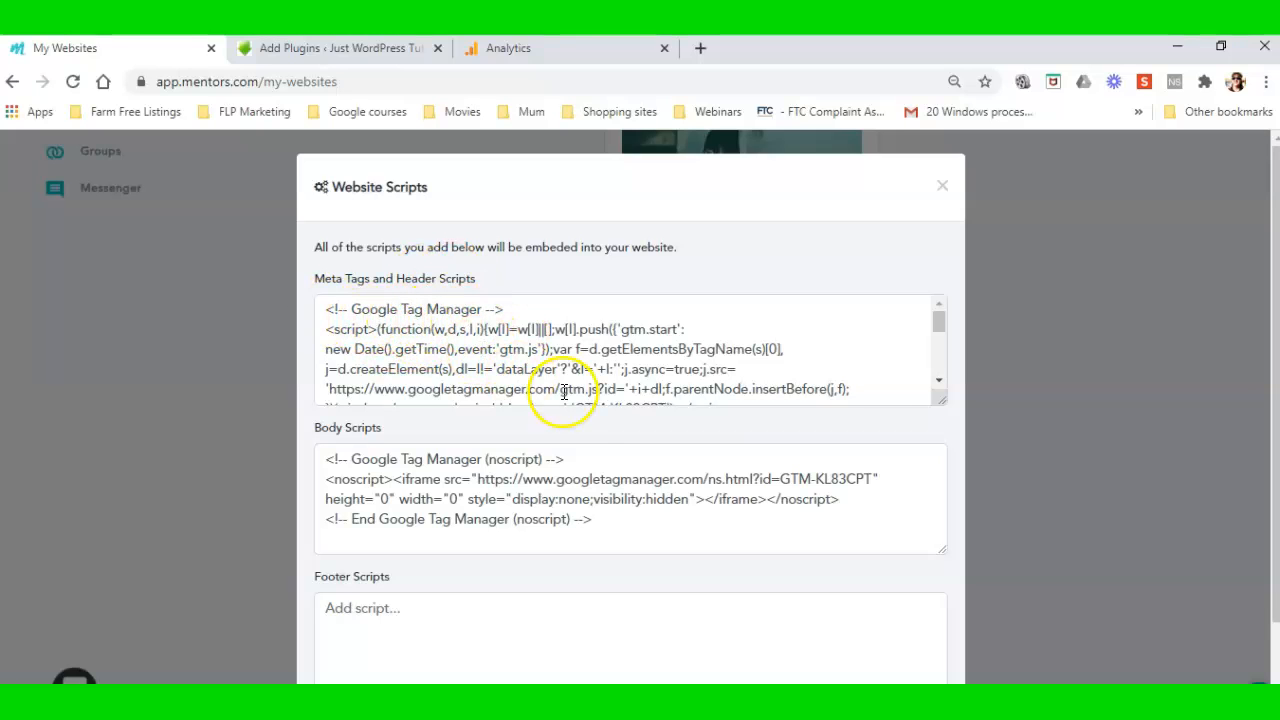
# In Google Analytics, select the Universal Analytics (UA) property Just WordPress Tutorials and open its tracking code
pyautogui.click(566, 52)
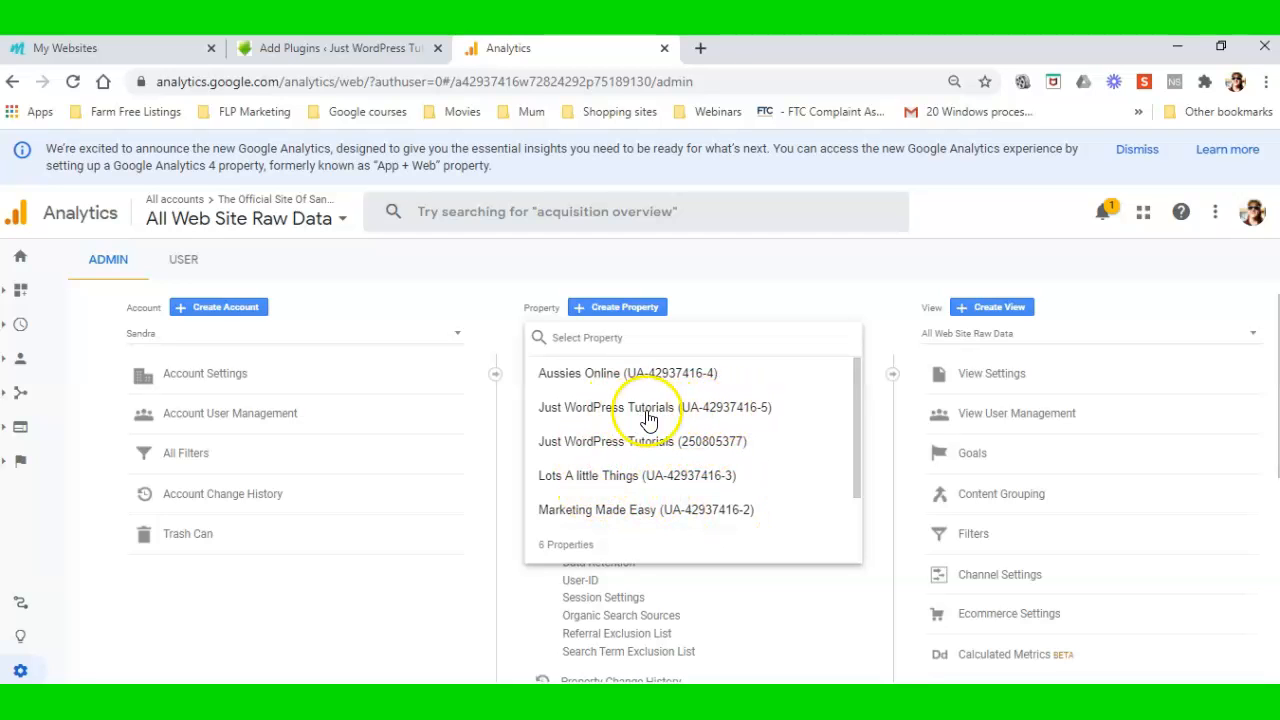
pyautogui.click(621, 410)
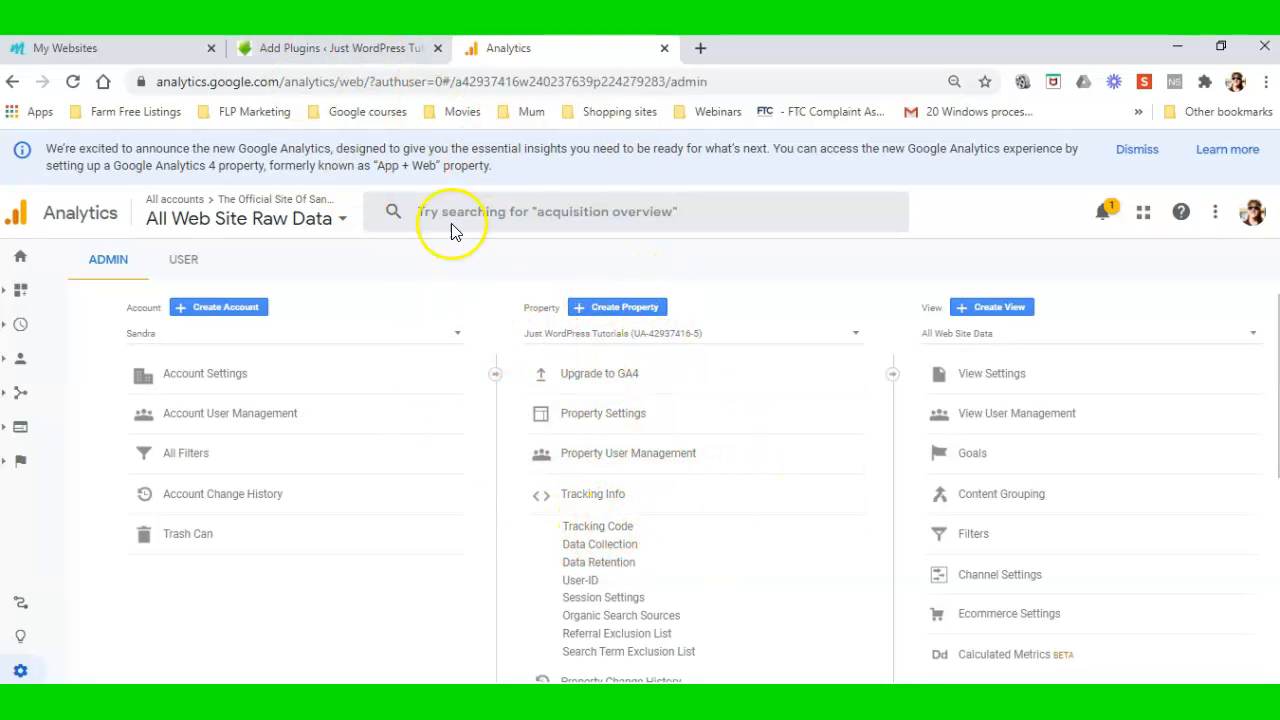
pyautogui.click(612, 494)
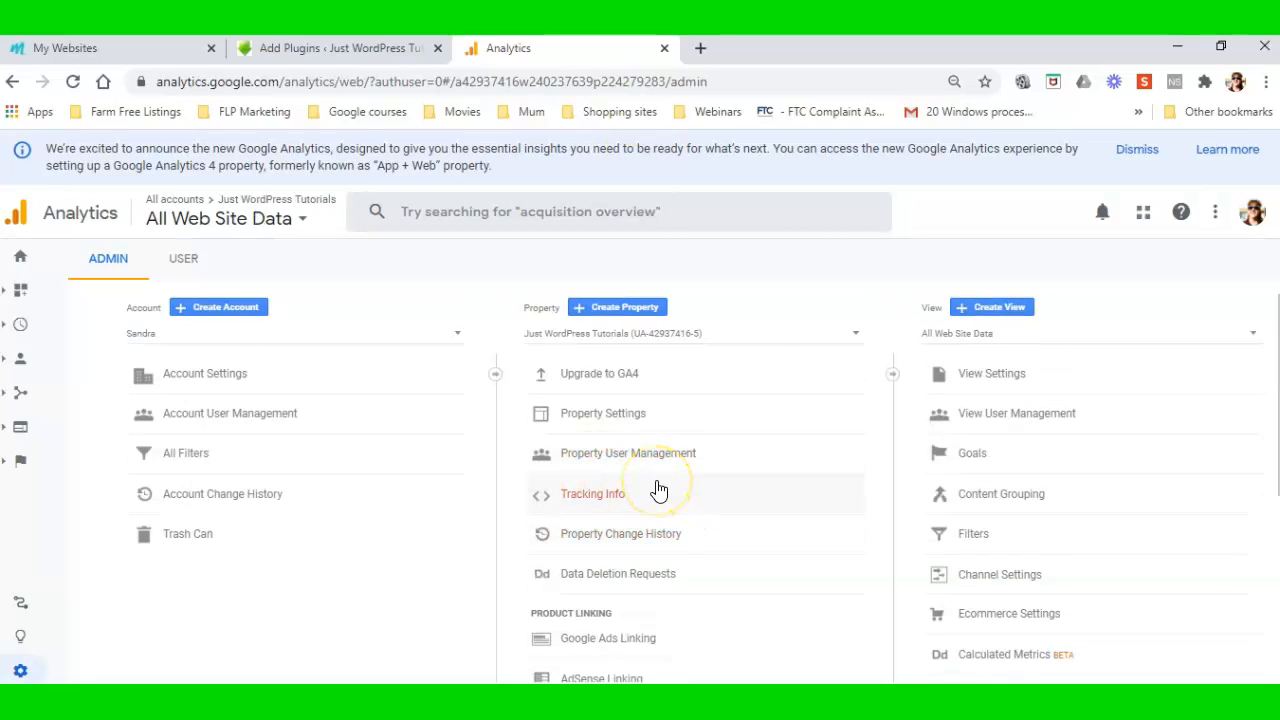
pyautogui.click(598, 500)
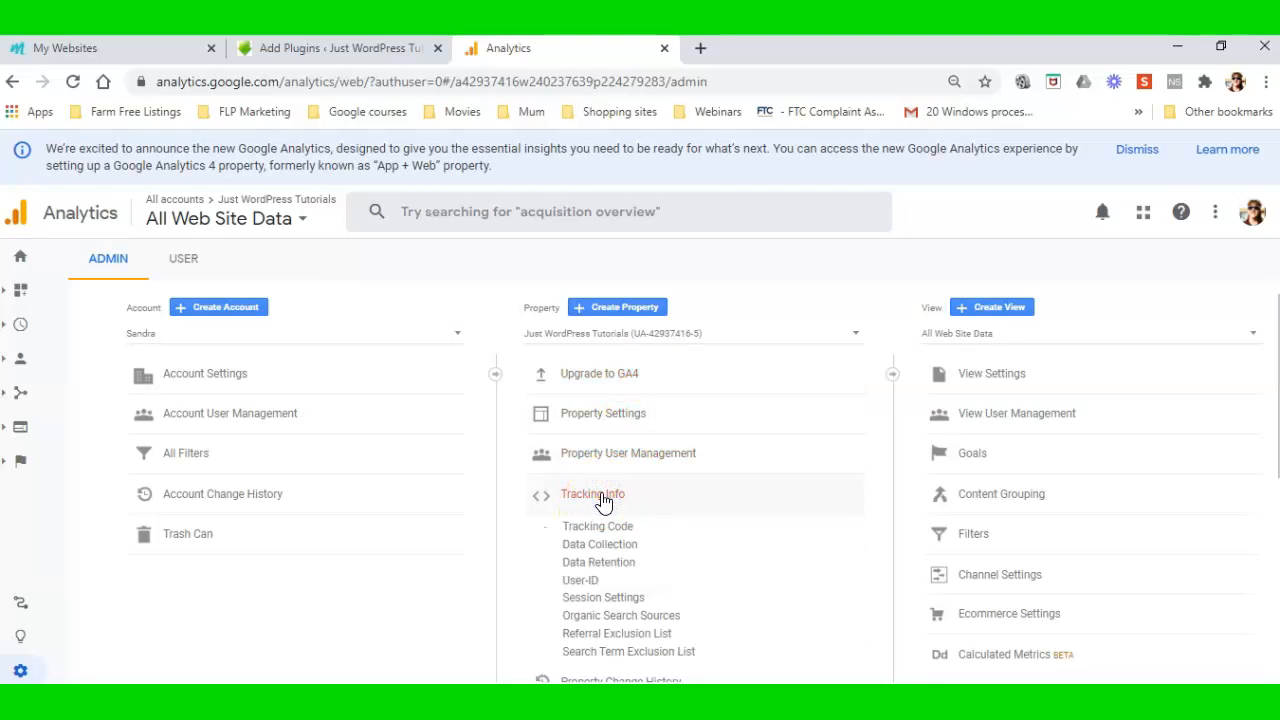
pyautogui.click(594, 527)
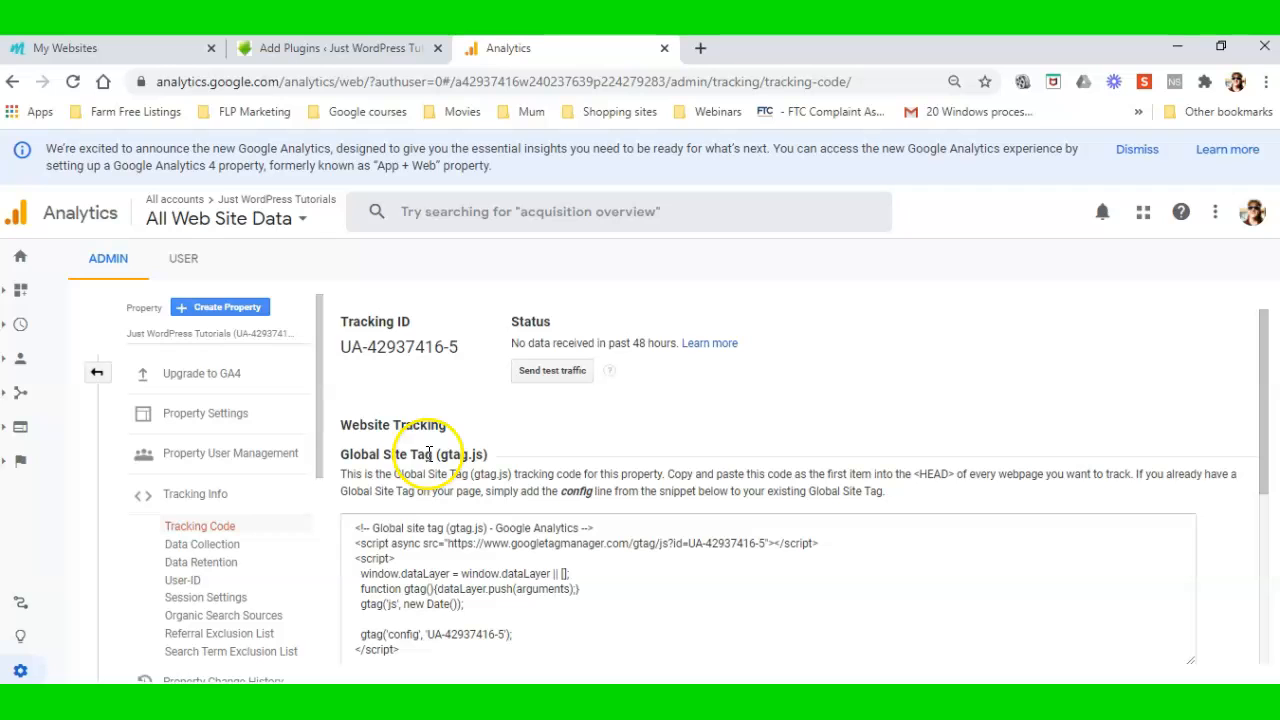
# Copy the whole Global Site Tag (gtag.js) tracking script of the Universal Analytics property
pyautogui.click(410, 649)
pyautogui.moveTo(410, 649); pyautogui.dragTo(352, 528)
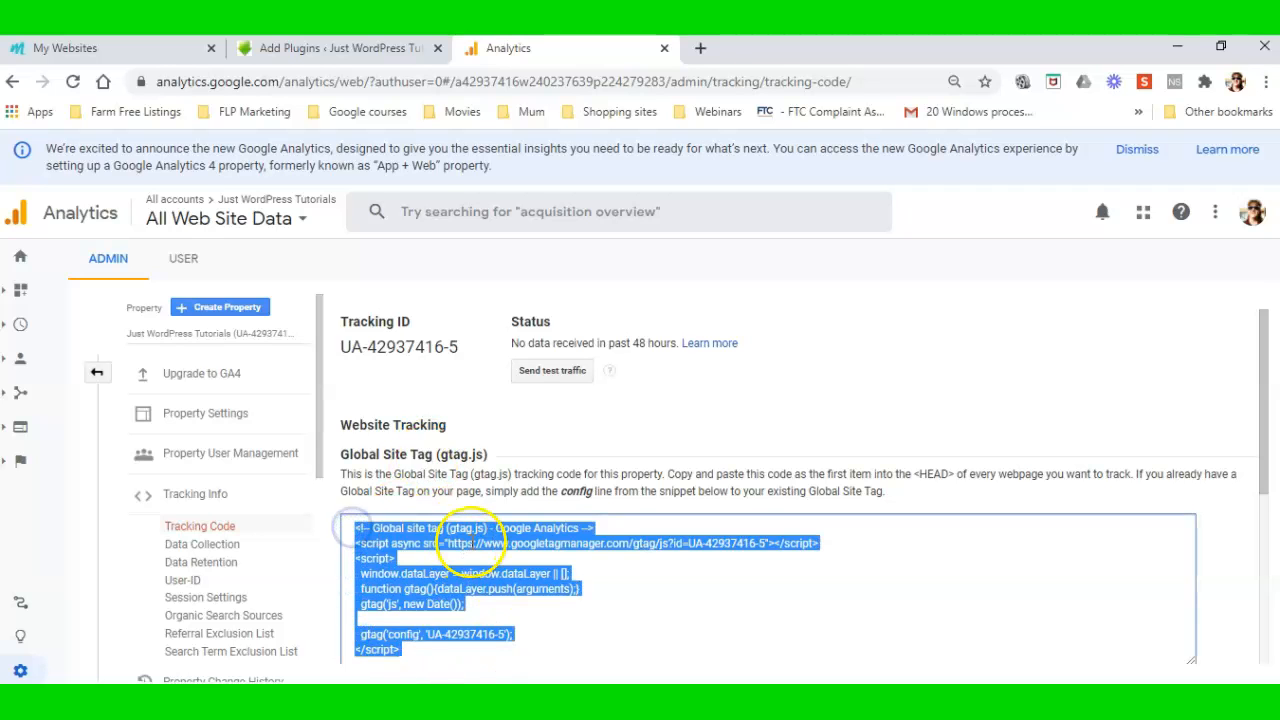
pyautogui.rightClick(470, 543)
pyautogui.click(600, 557)
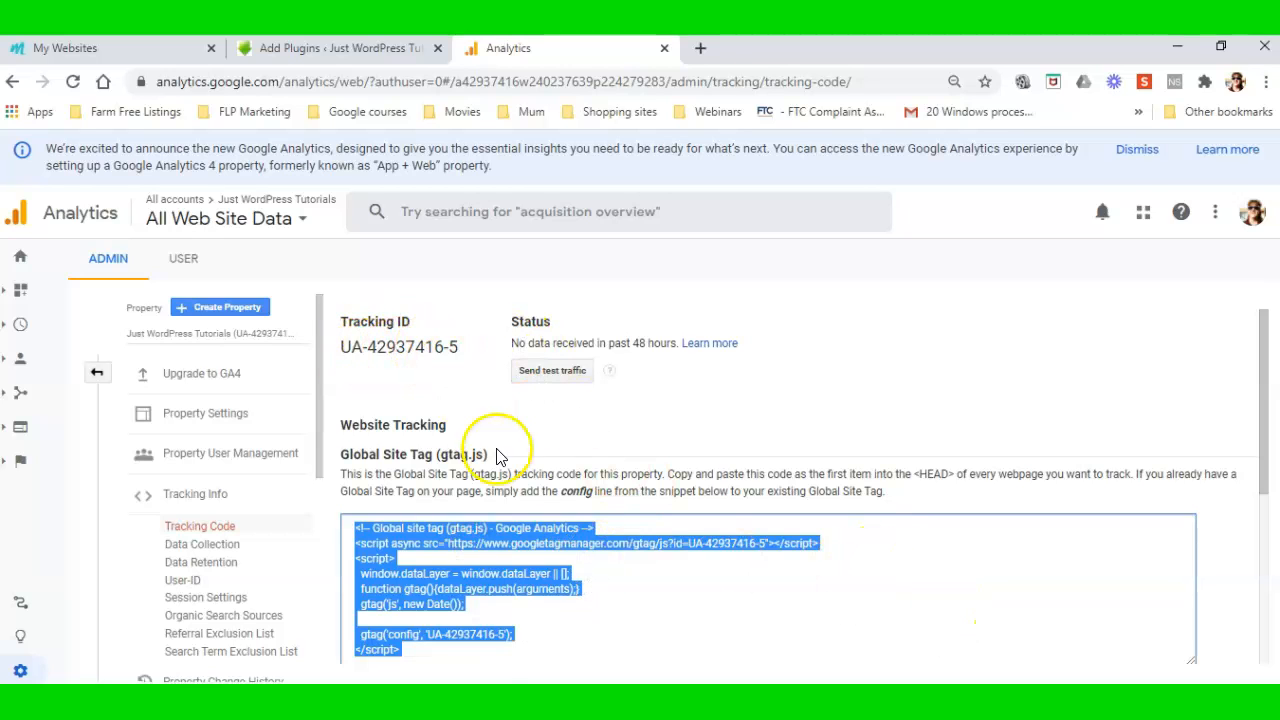
pyautogui.click(358, 58)
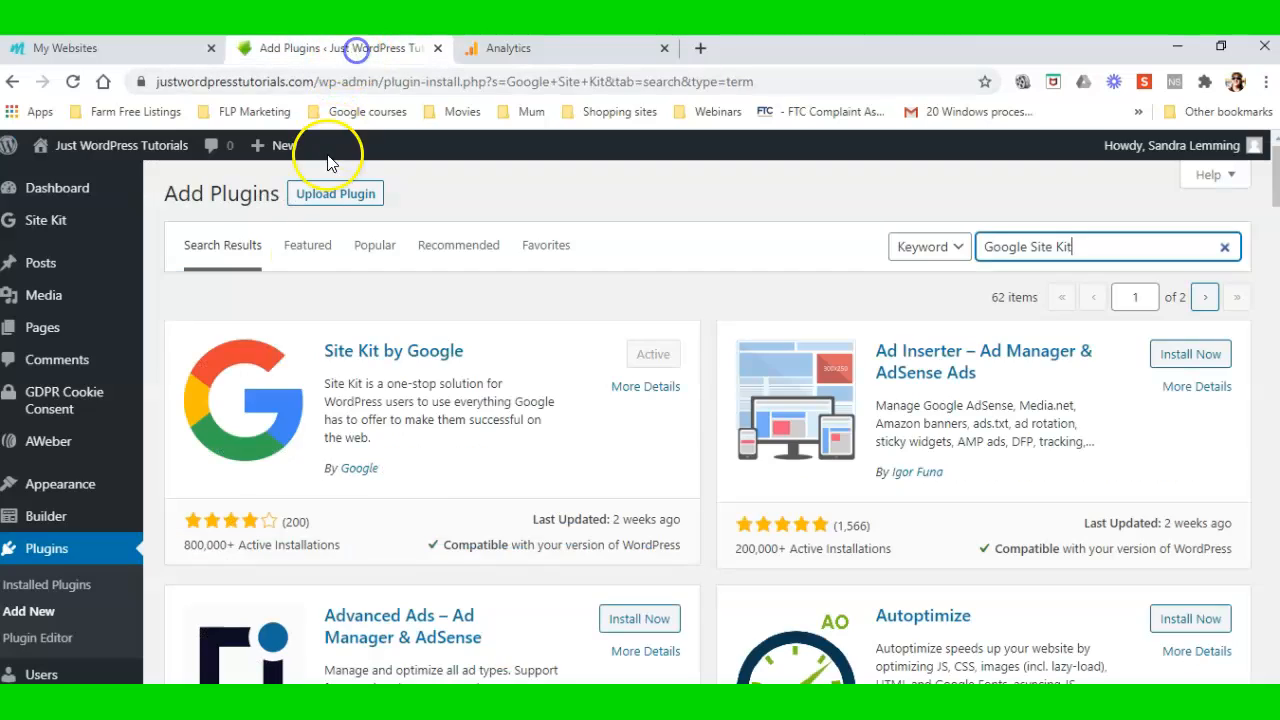
pyautogui.click(75, 52)
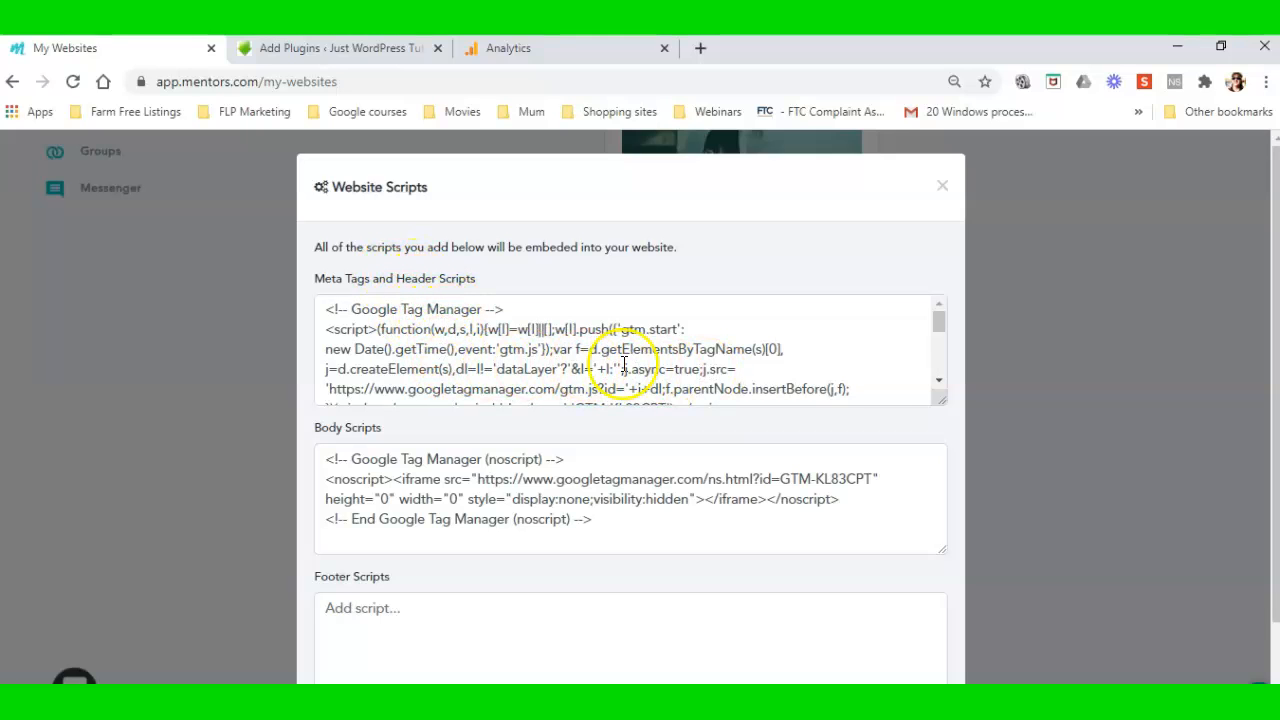
pyautogui.click(374, 49)
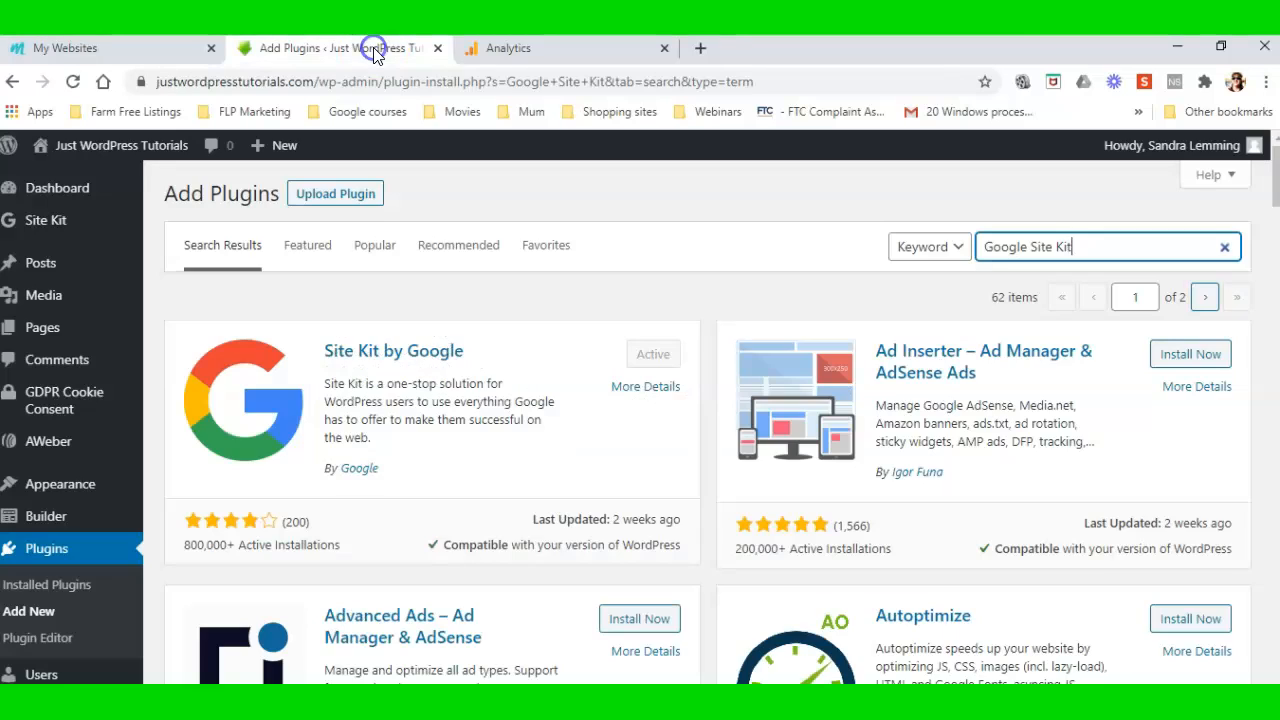
# Return to Google Analytics, switch to the GA4 property Just WordPress Tutorials and dismiss the admin settings tour
pyautogui.click(533, 50)
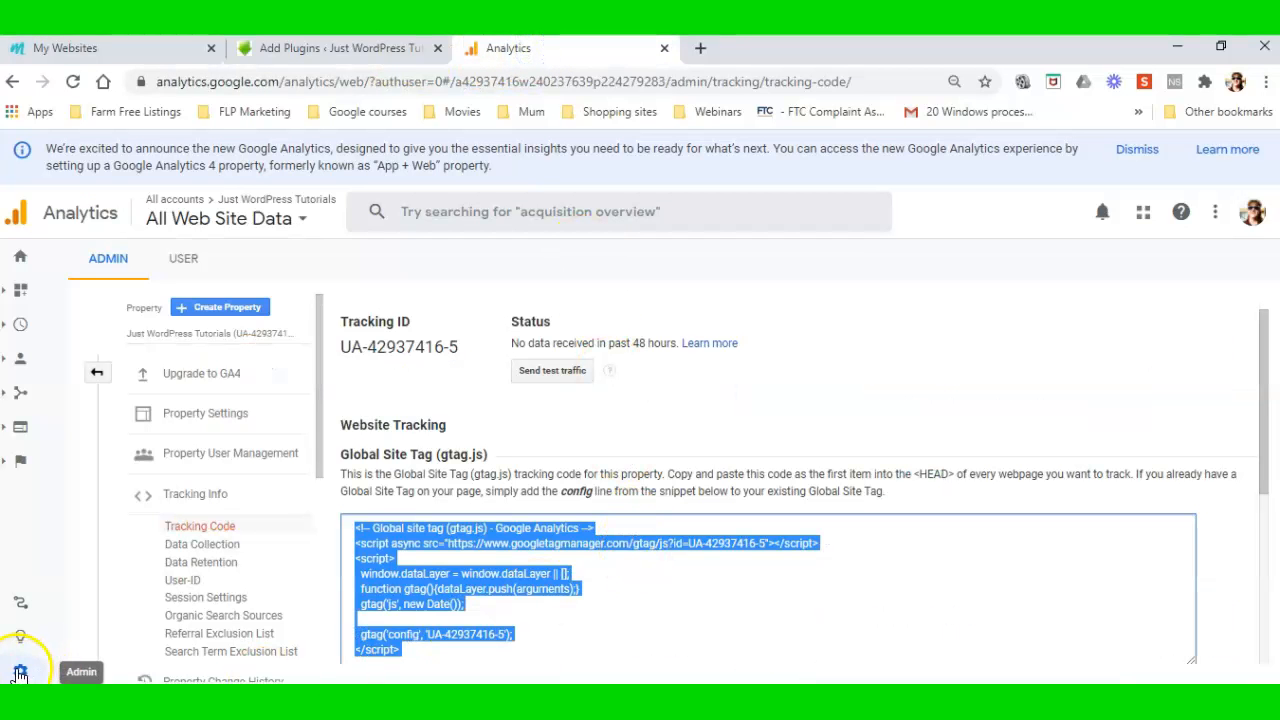
pyautogui.click(97, 374)
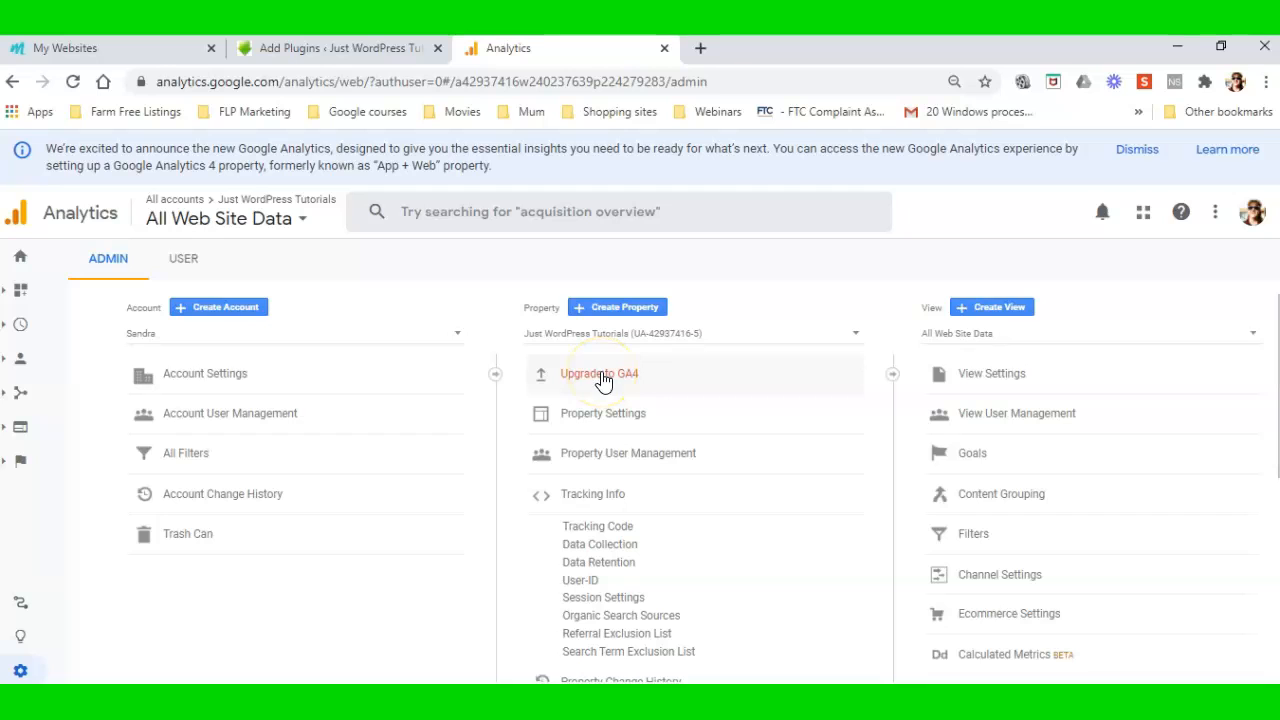
pyautogui.click(855, 335)
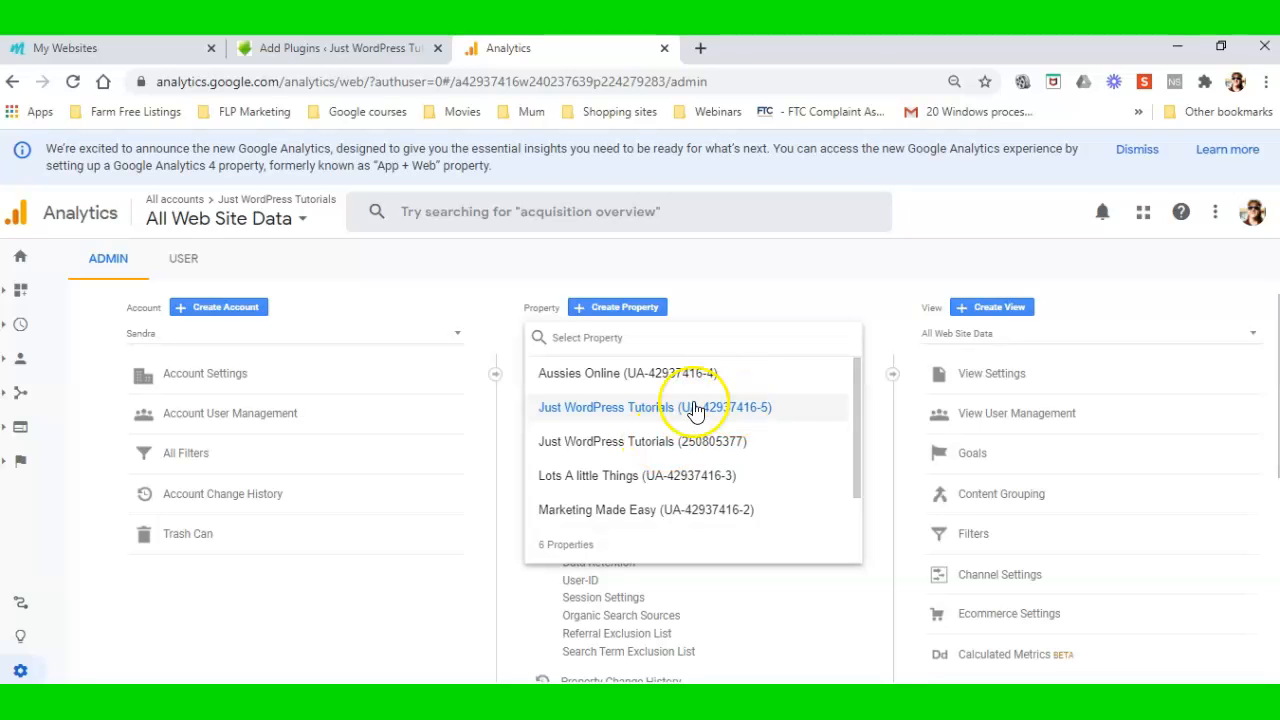
pyautogui.click(630, 442)
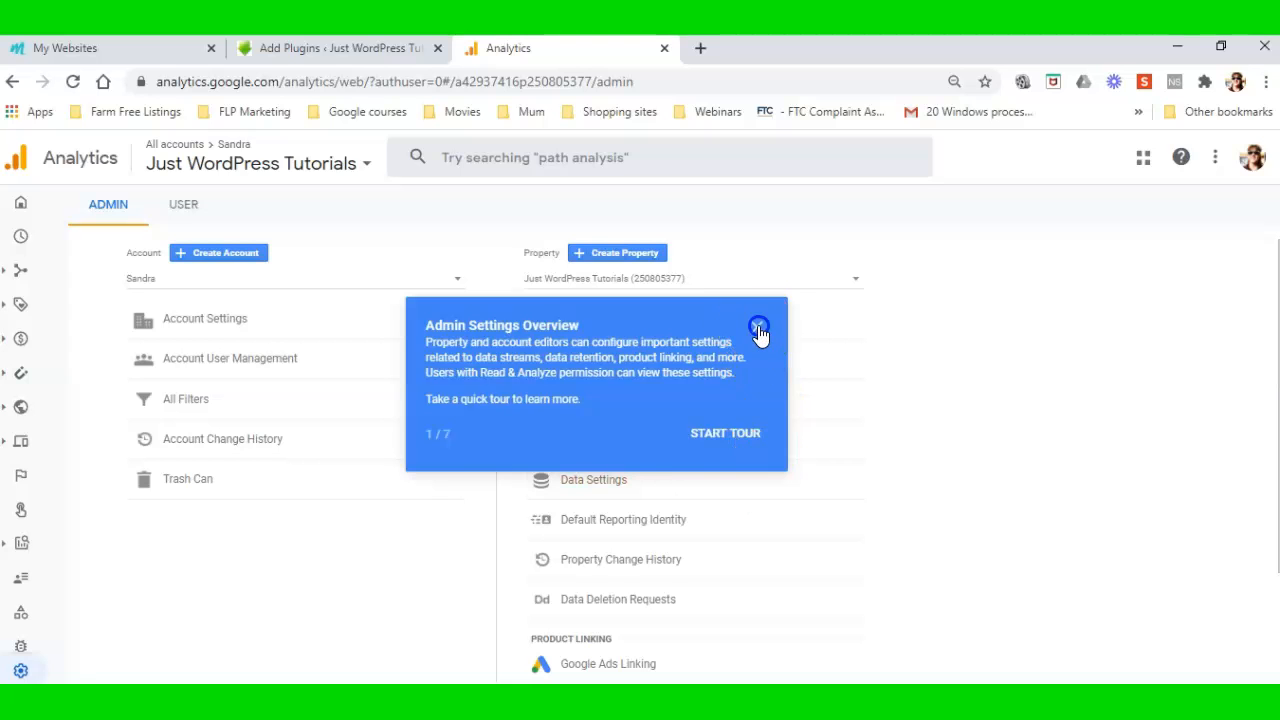
pyautogui.click(759, 329)
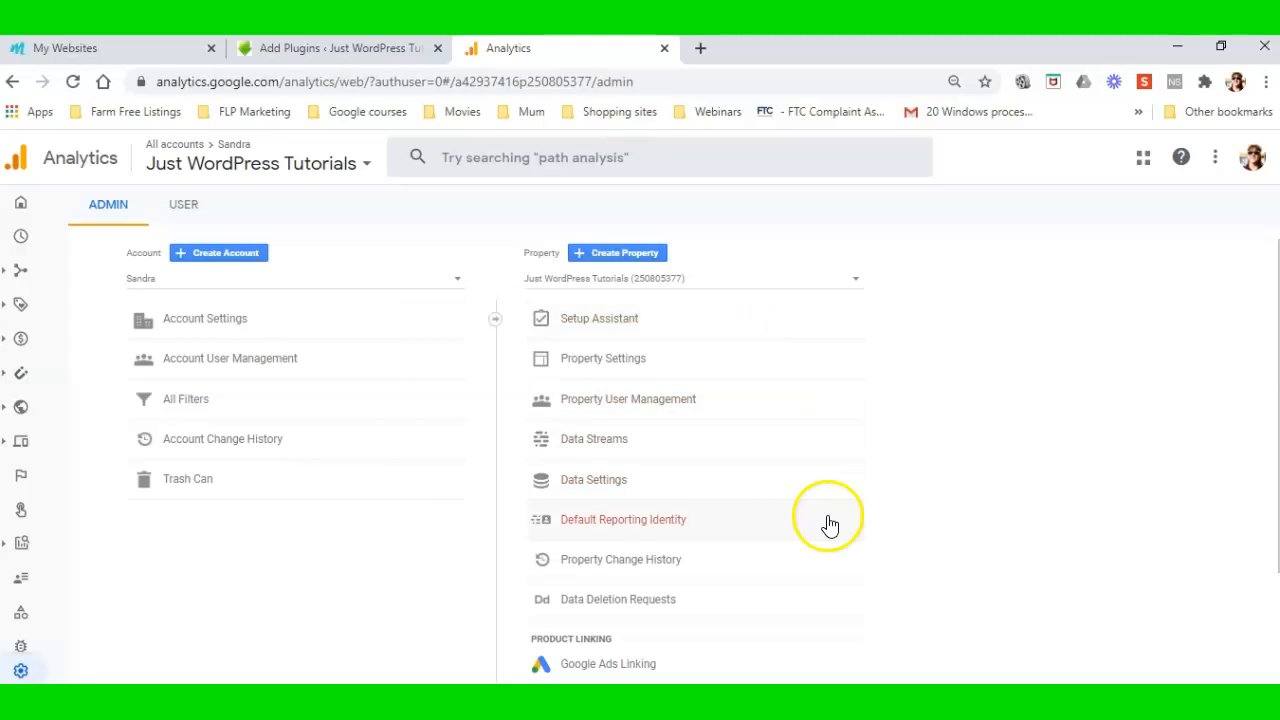
# Open the details of the Just WordPress Tutorials web stream in the property's data streams
pyautogui.click(594, 442)
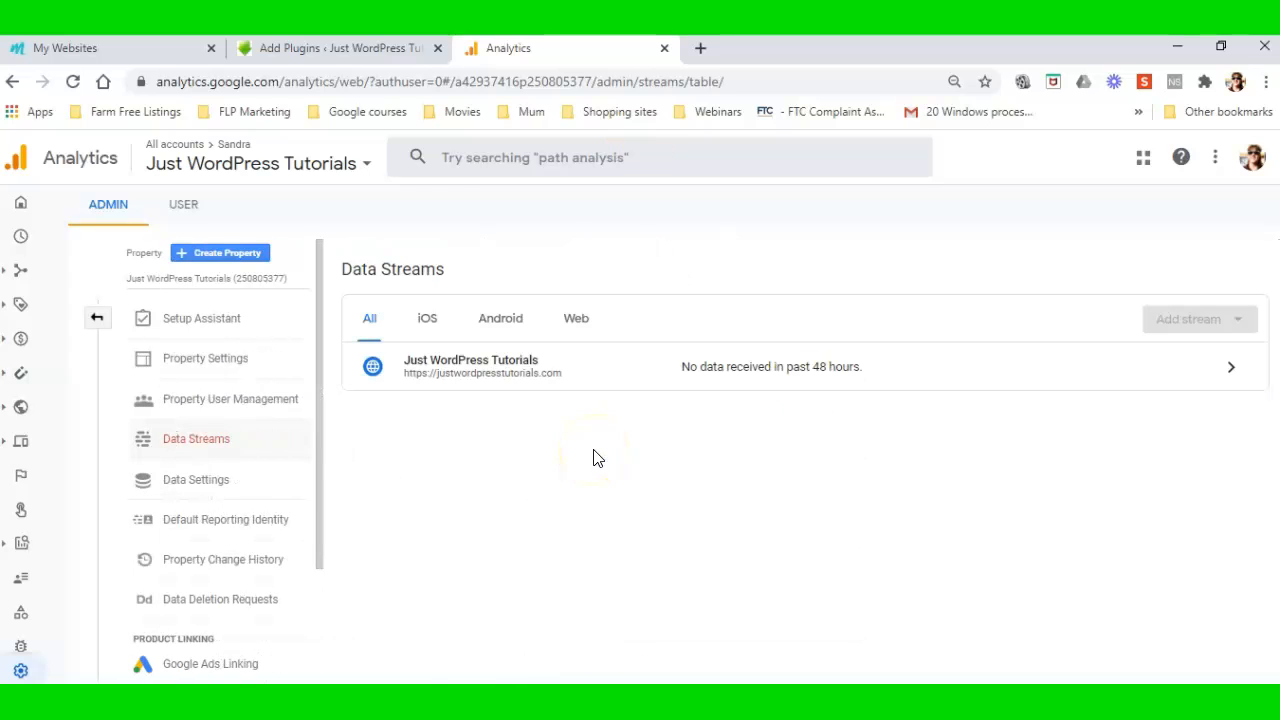
pyautogui.click(582, 320)
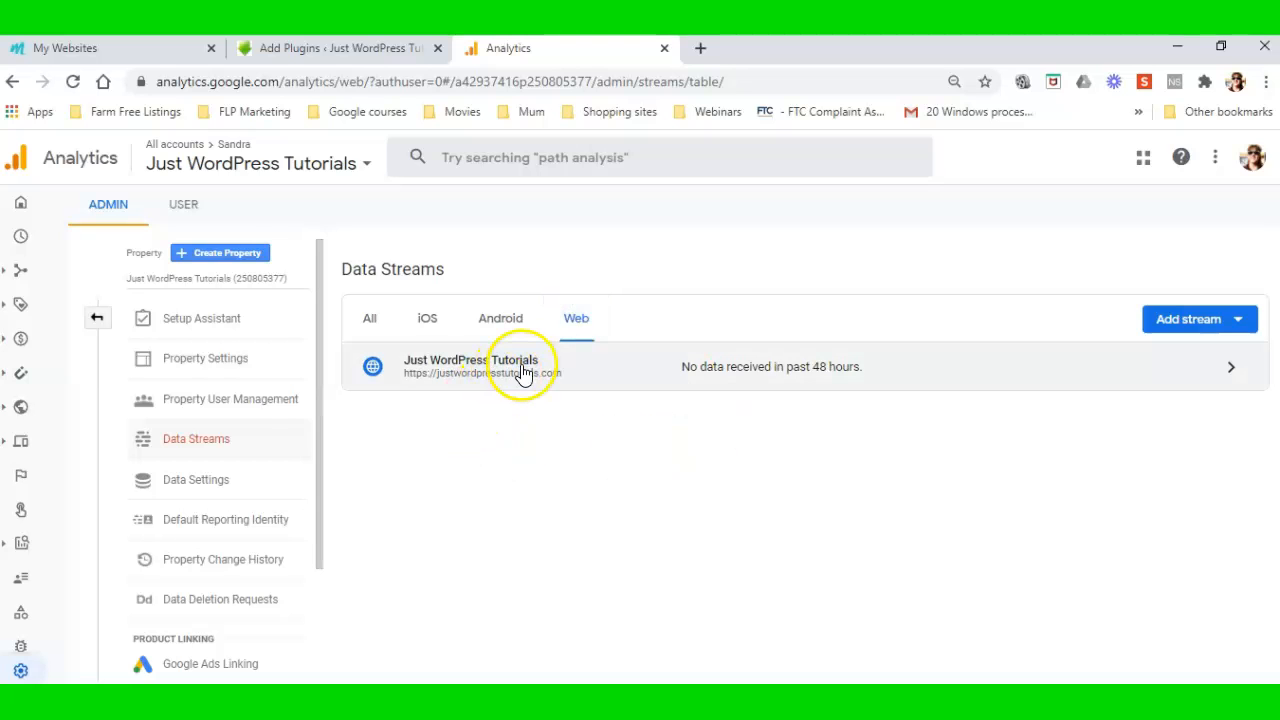
pyautogui.click(478, 368)
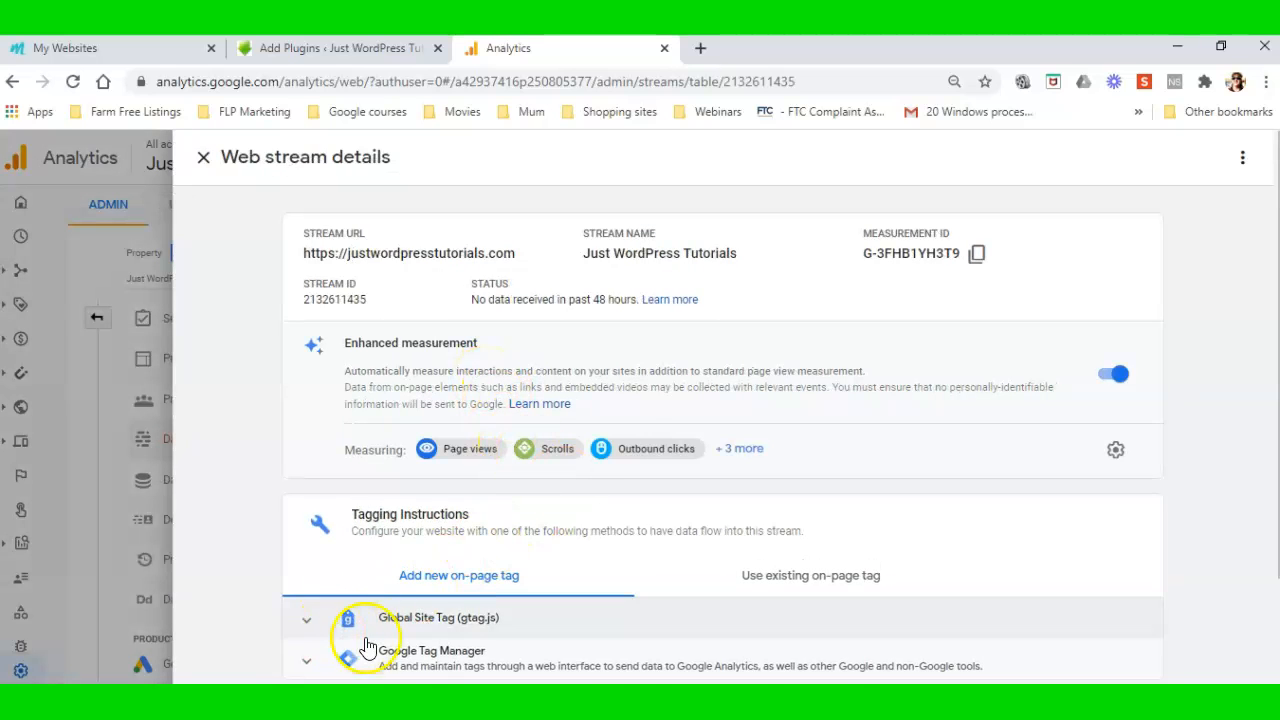
# Show the tagging instructions for a new on-page Global Site Tag (gtag.js) and copy its code
pyautogui.scroll(-2, 886, 486)
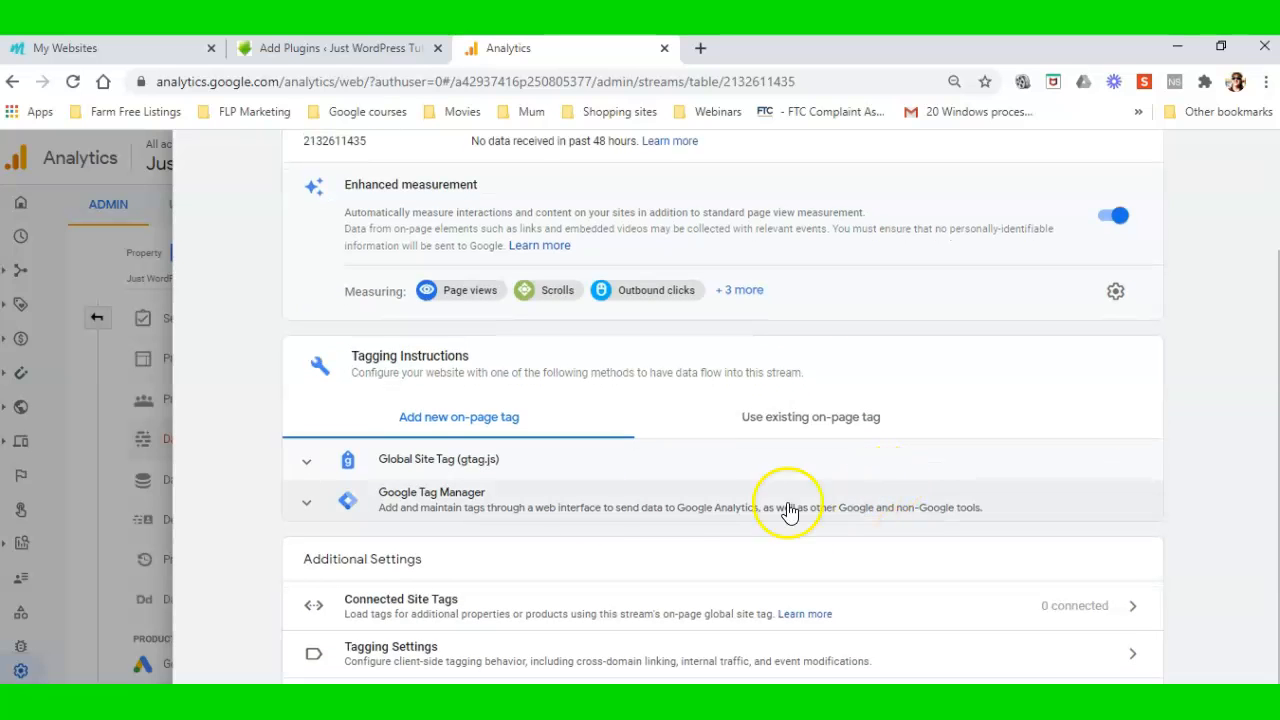
pyautogui.click(449, 458)
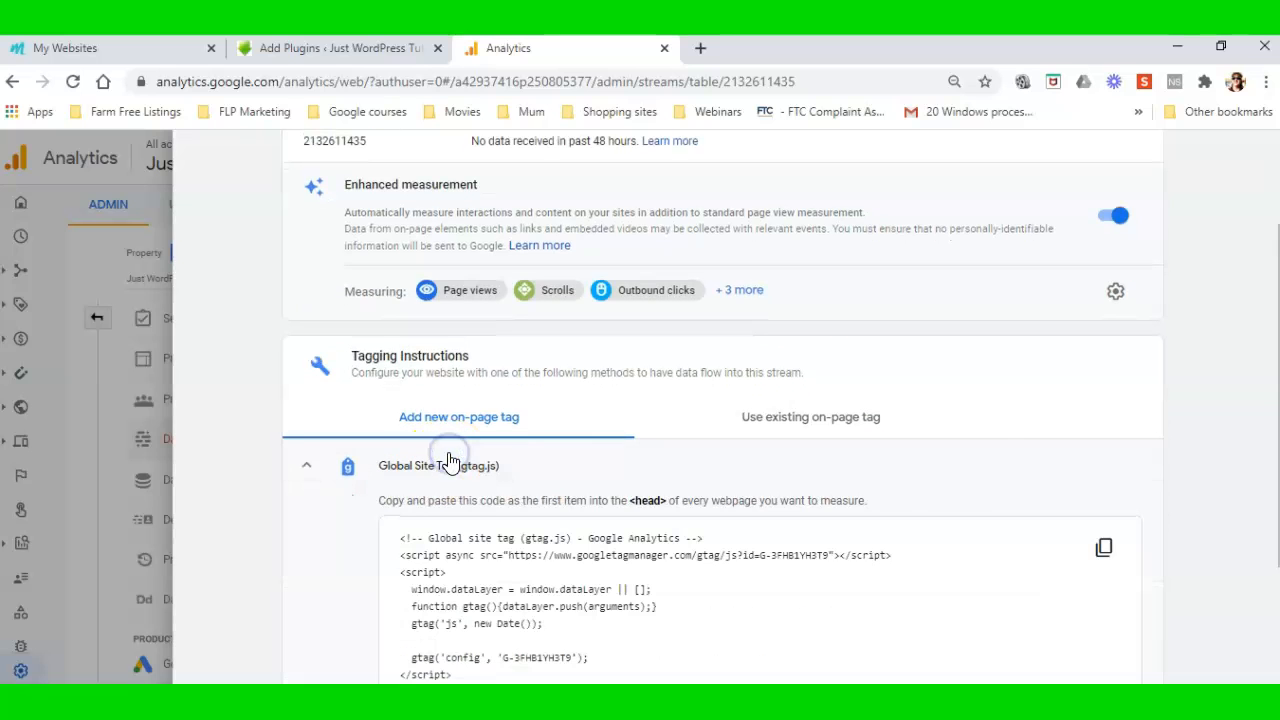
pyautogui.scroll(-3, 1037, 437)
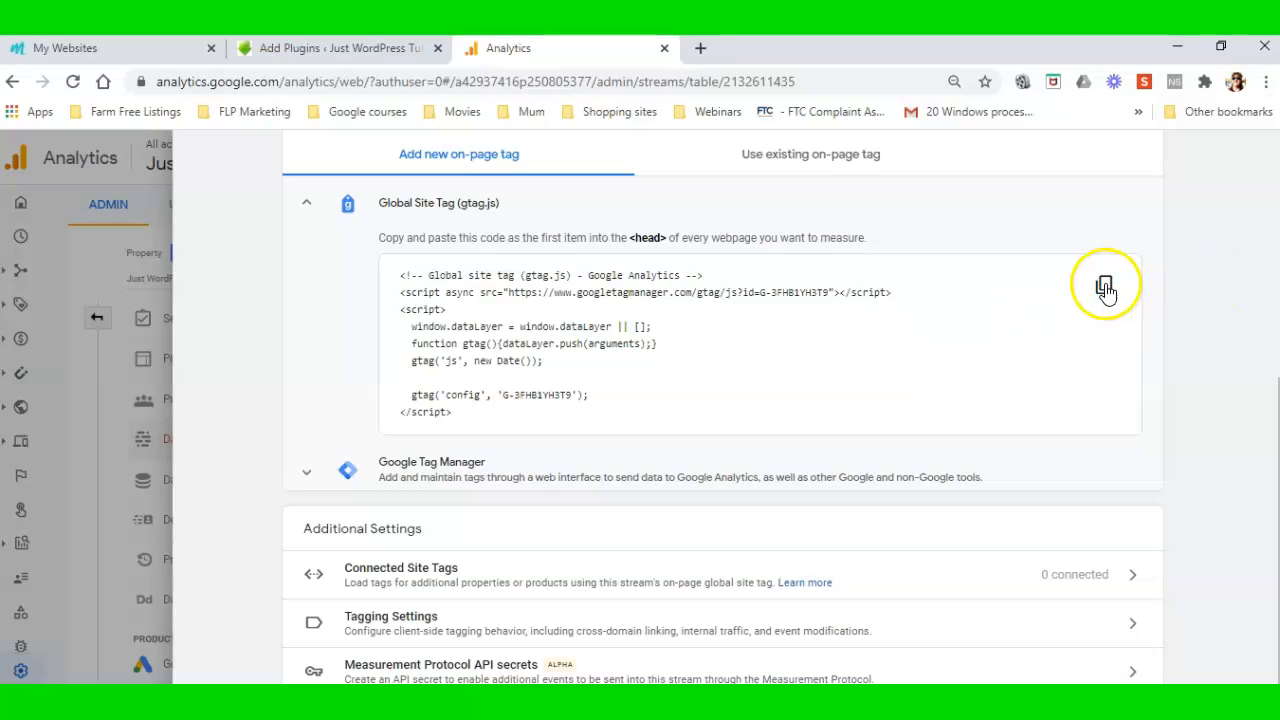
pyautogui.click(1105, 289)
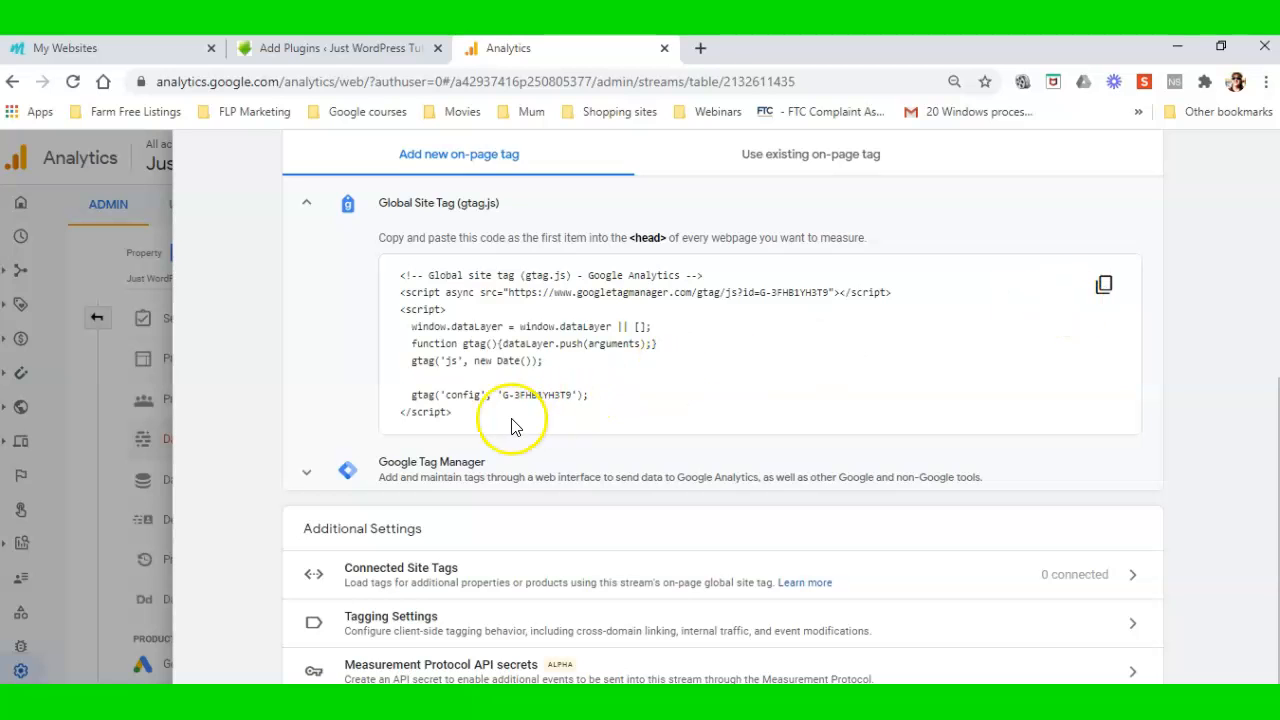
pyautogui.click(1105, 284)
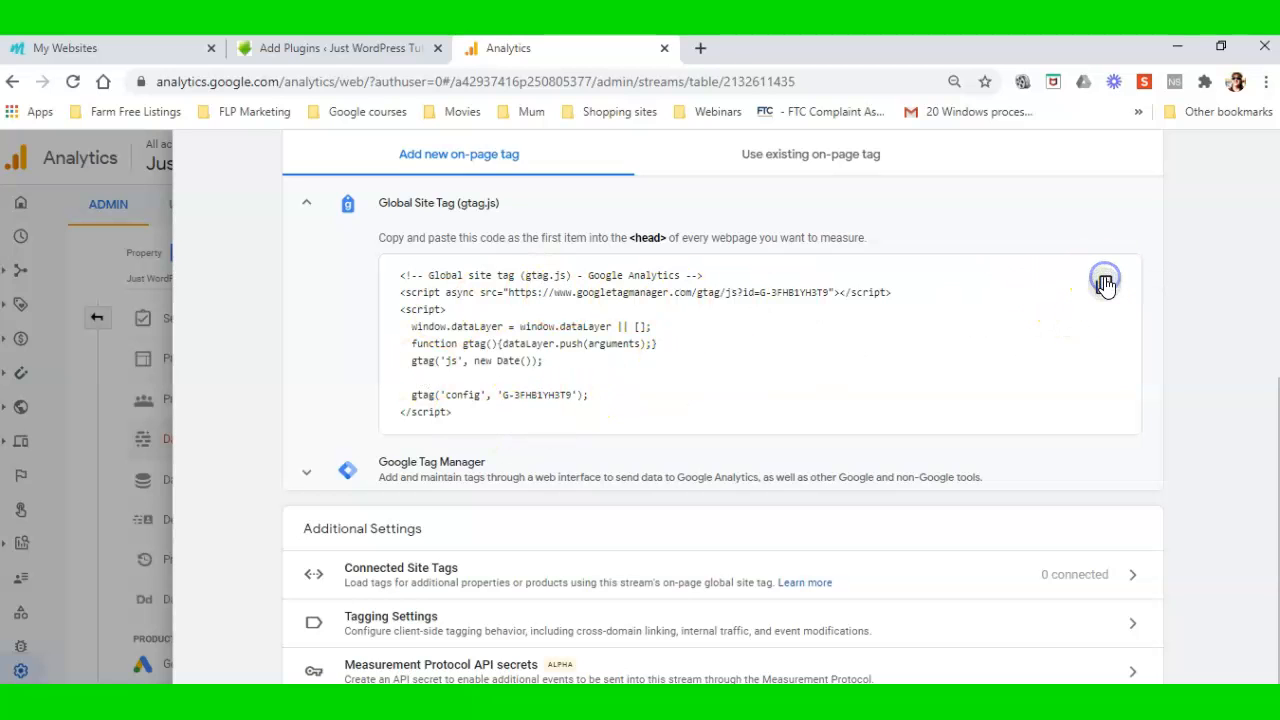
# Switch back to the mentors My Websites page and save the website scripts
pyautogui.click(343, 48)
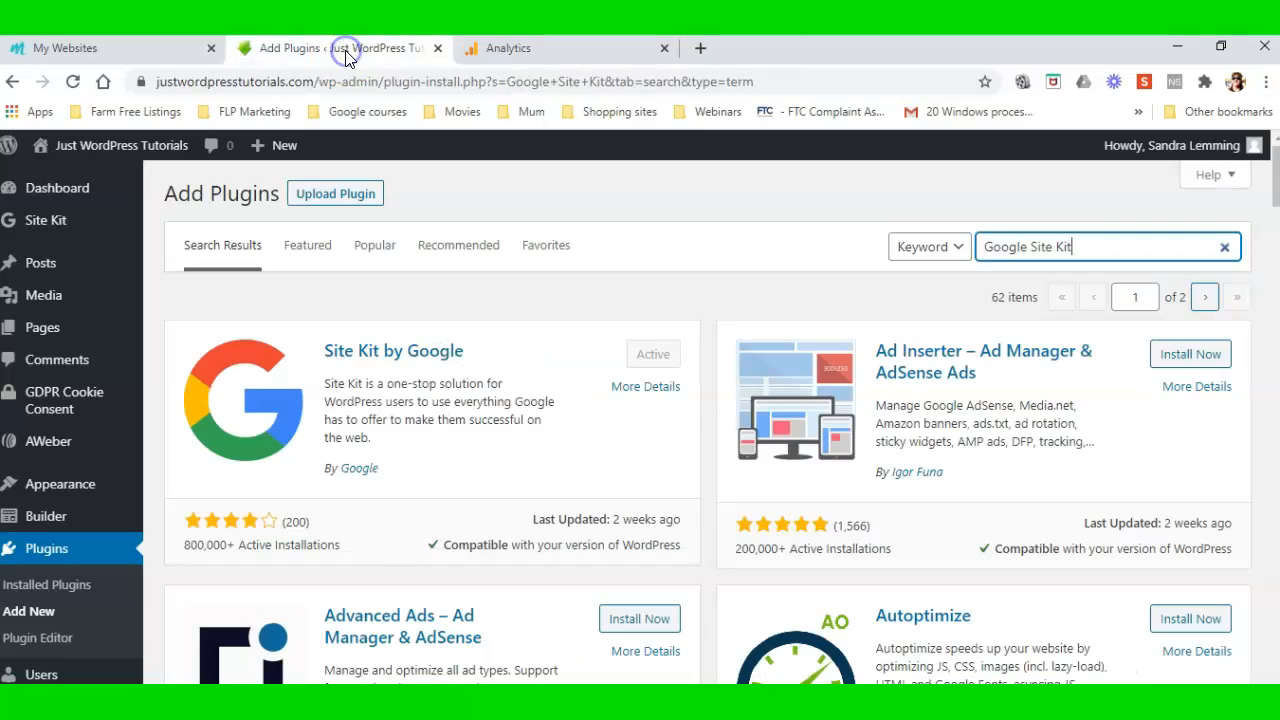
pyautogui.click(163, 48)
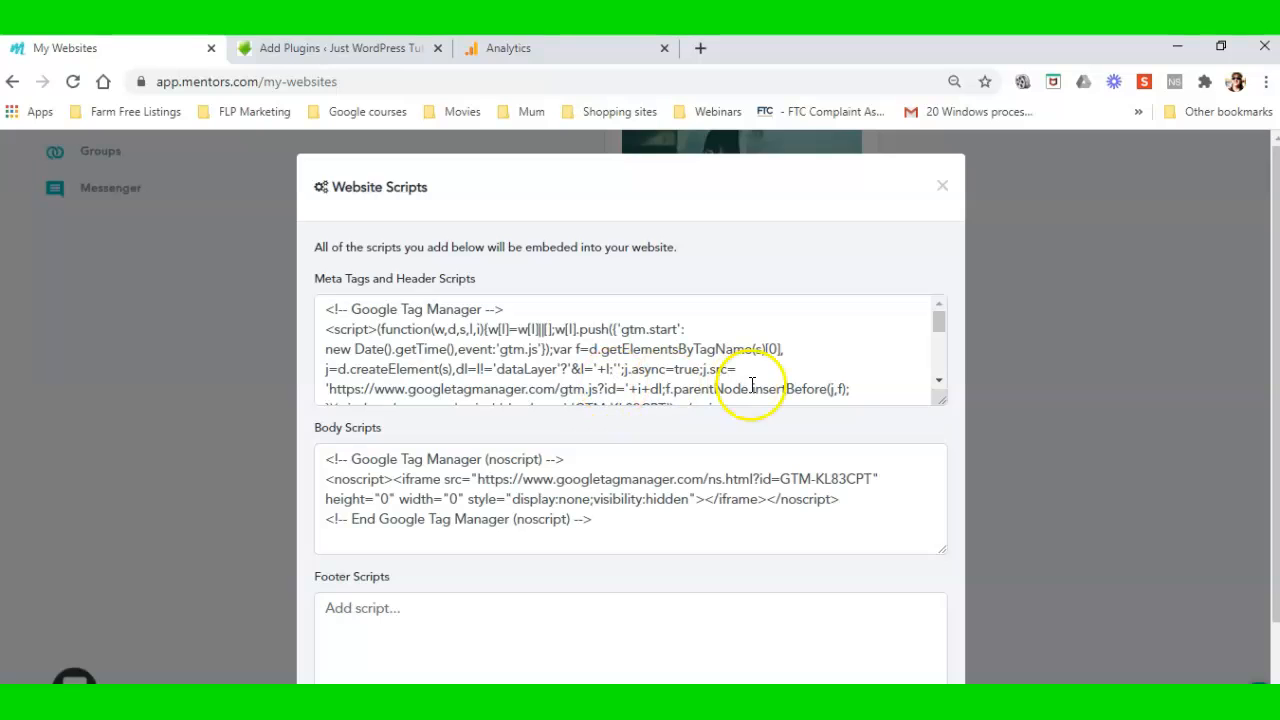
pyautogui.scroll(-2, 897, 430)
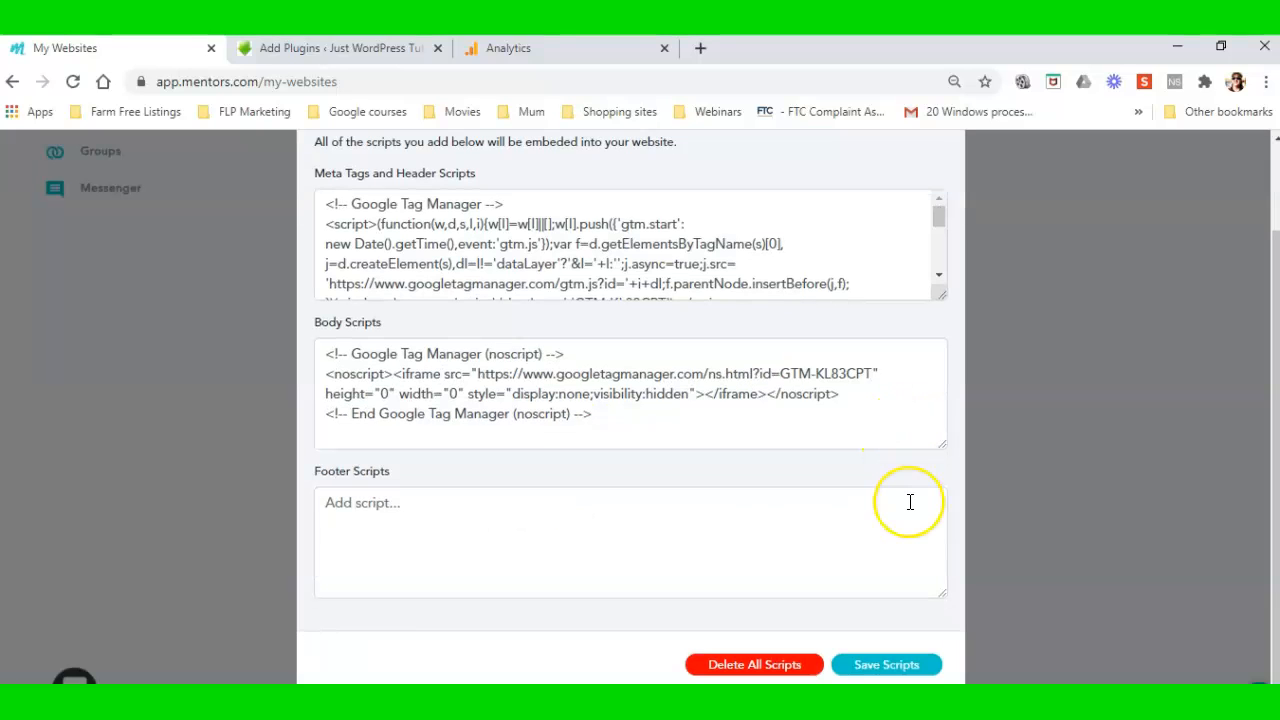
pyautogui.click(884, 664)
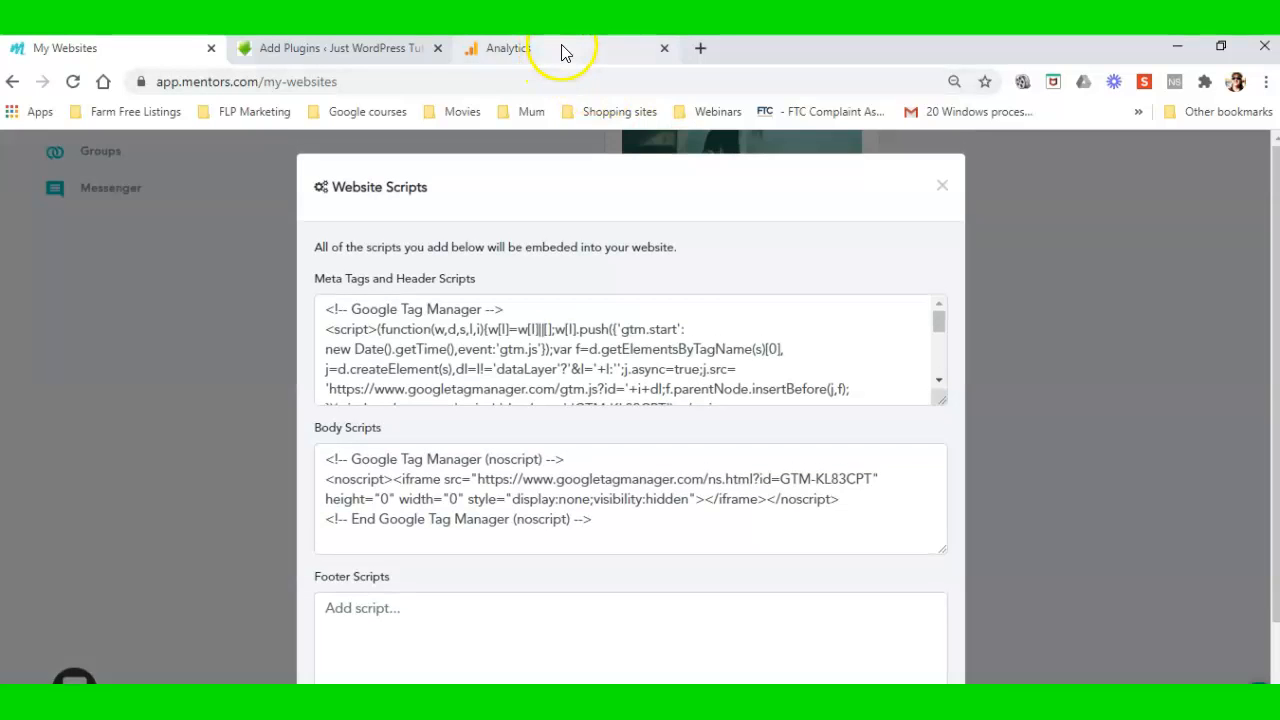
# Return to Google Analytics and close the details of the Just WordPress Tutorials web stream
pyautogui.click(563, 51)
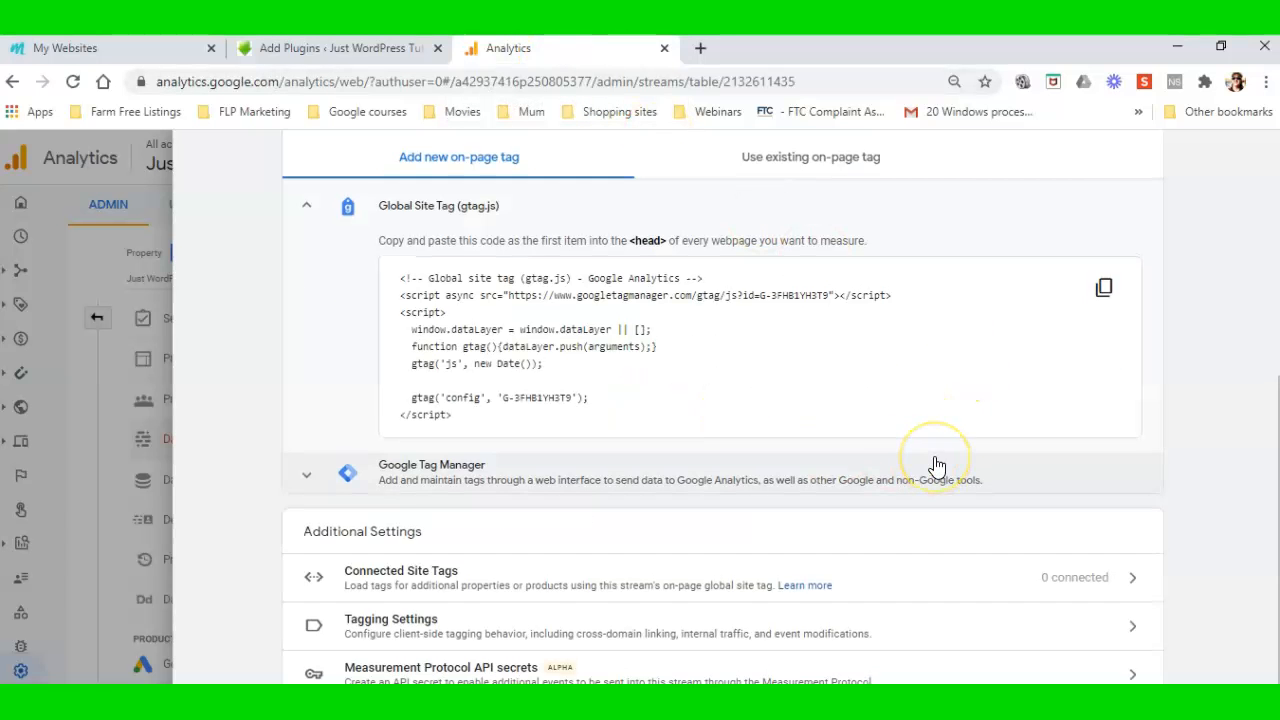
pyautogui.scroll(2, 934, 466)
pyautogui.scroll(2, 934, 464)
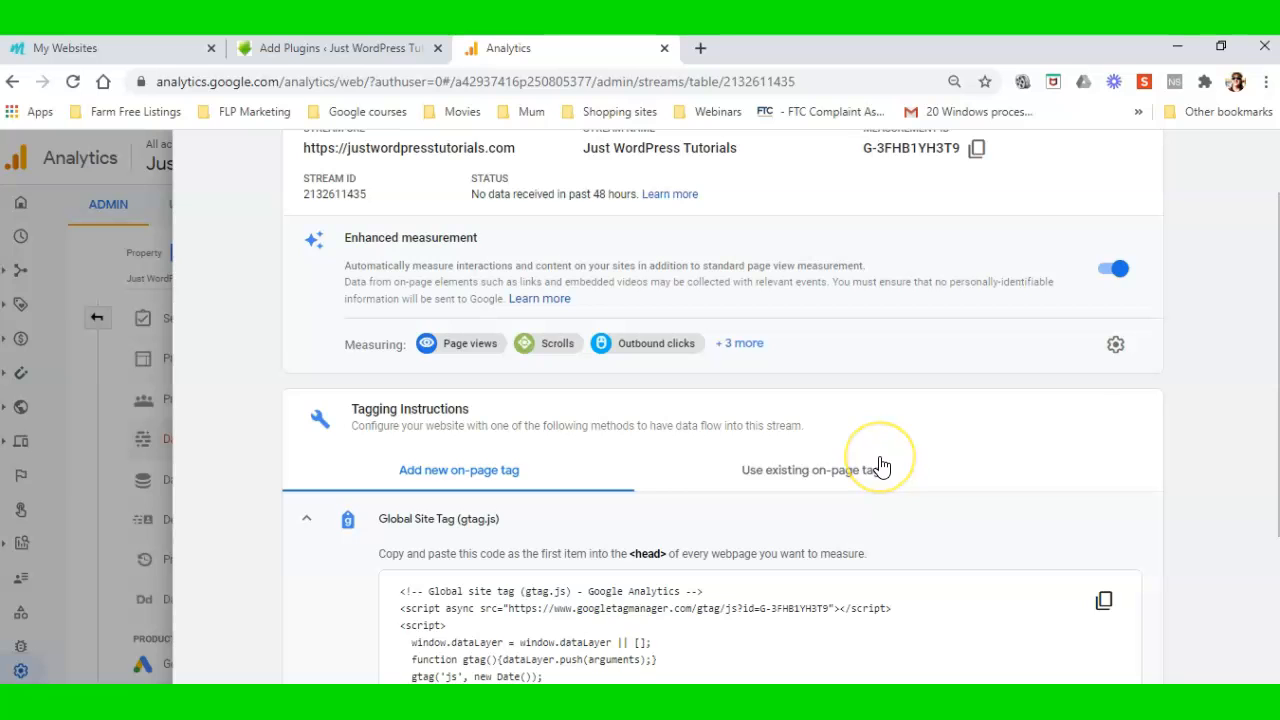
pyautogui.scroll(1, 880, 466)
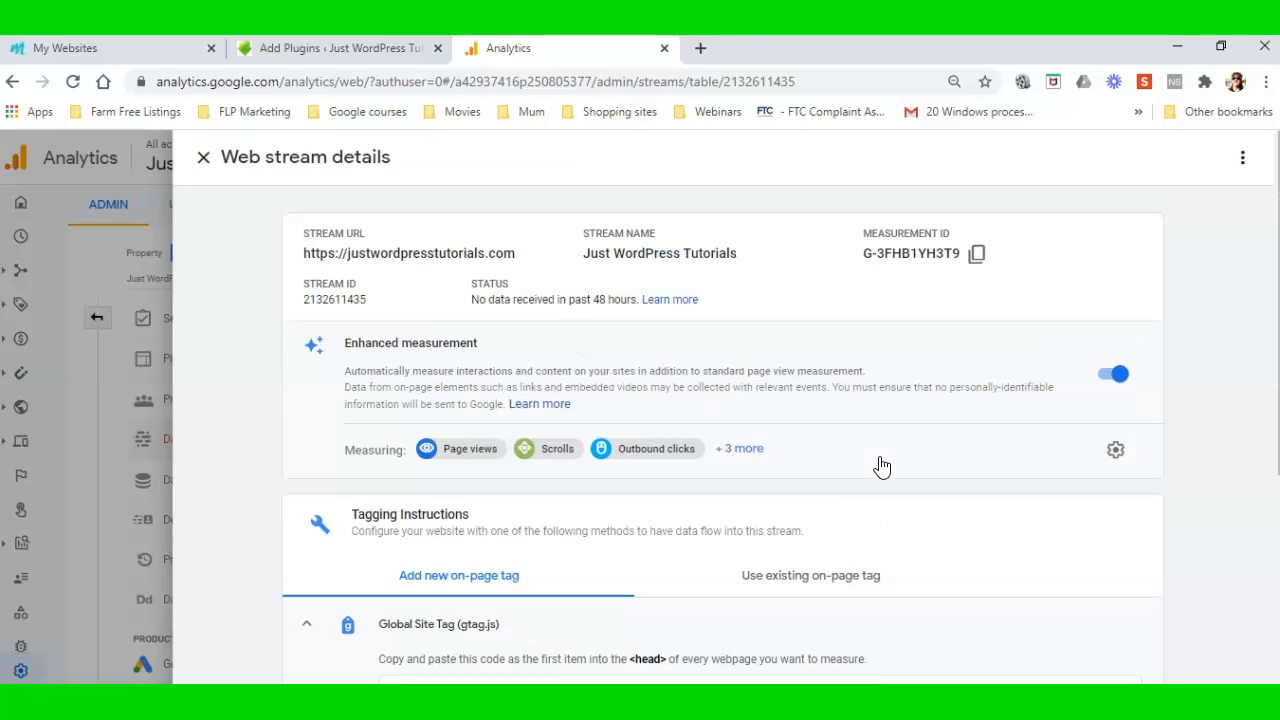
pyautogui.click(202, 160)
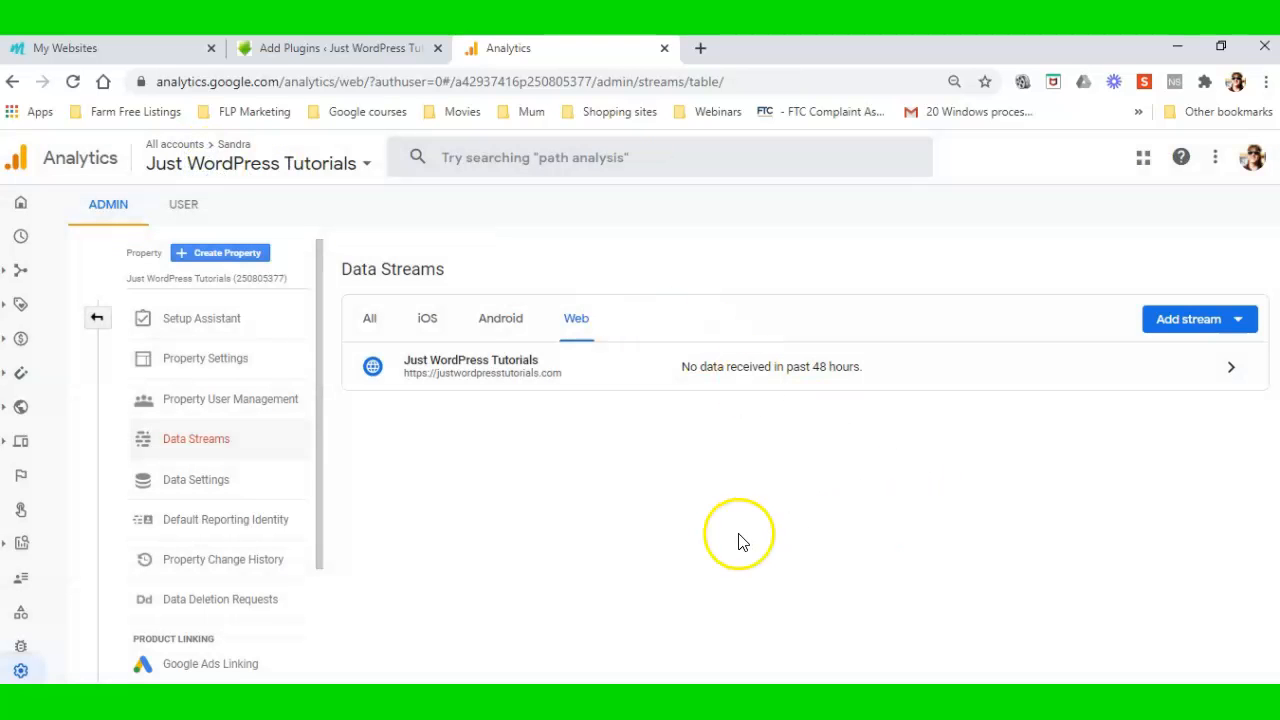
# List the property's web data streams and open the details of the Just WordPress Tutorials stream
pyautogui.click(181, 446)
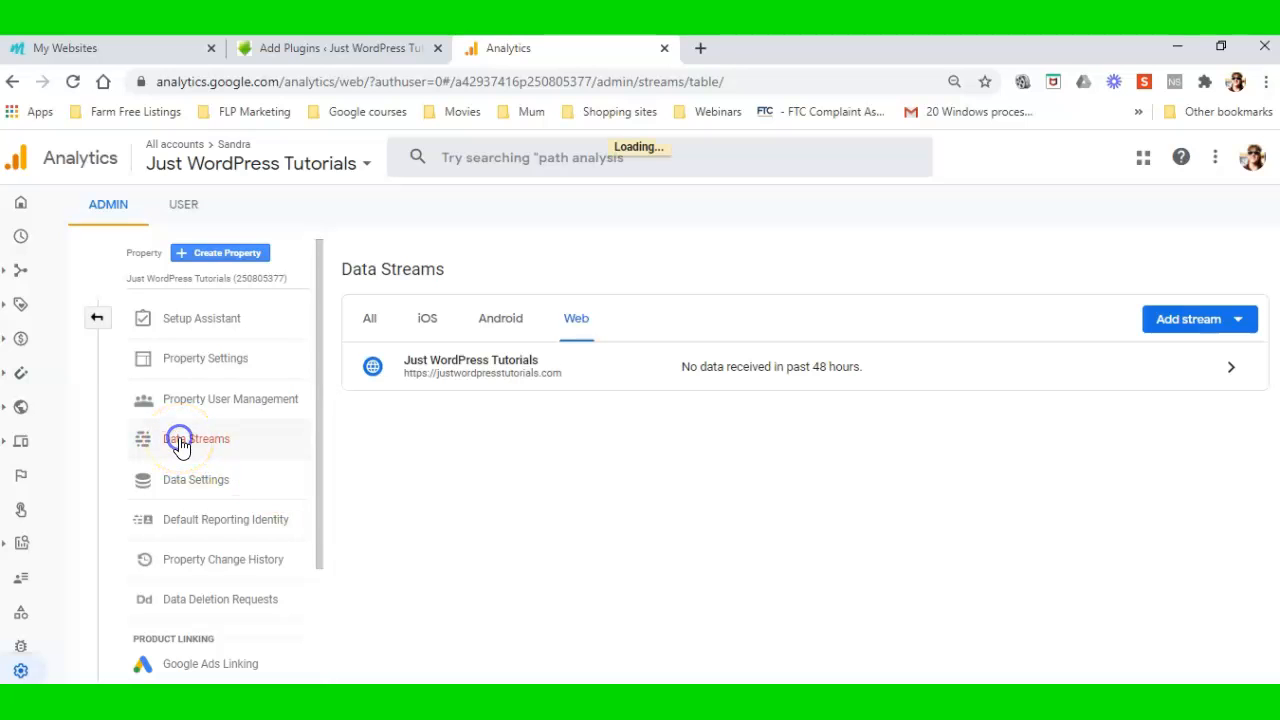
pyautogui.click(577, 320)
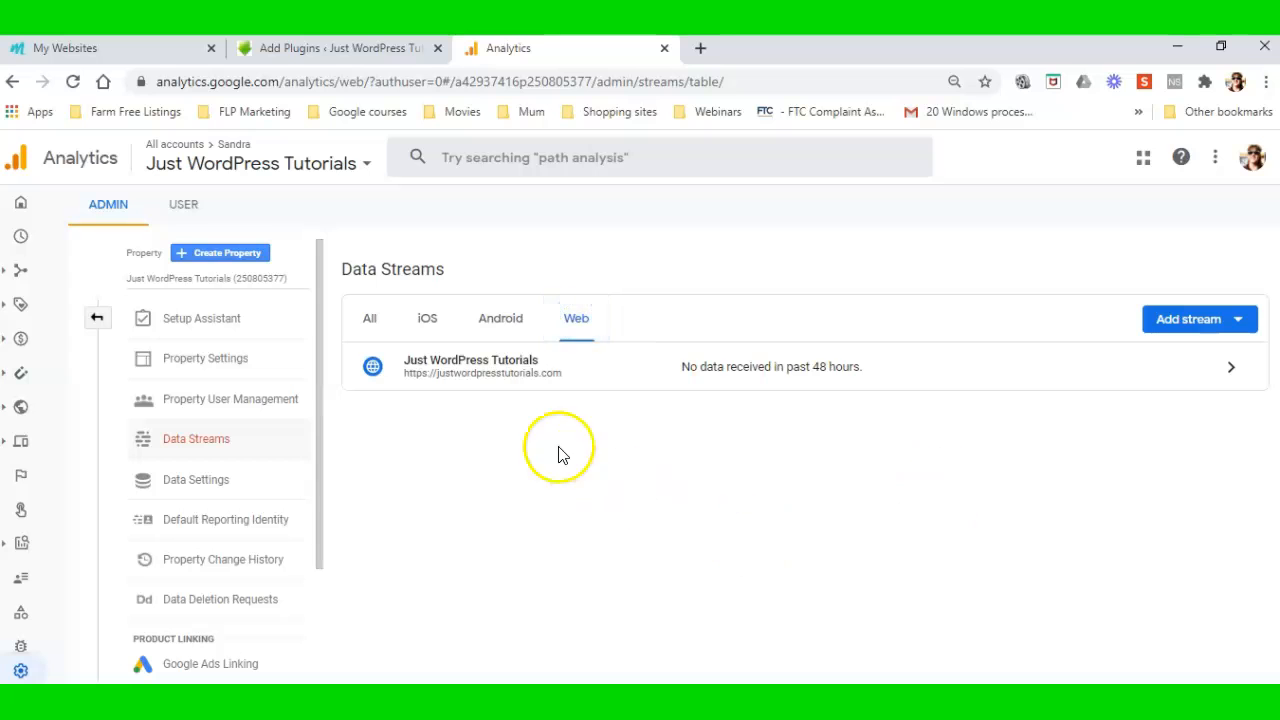
pyautogui.click(474, 366)
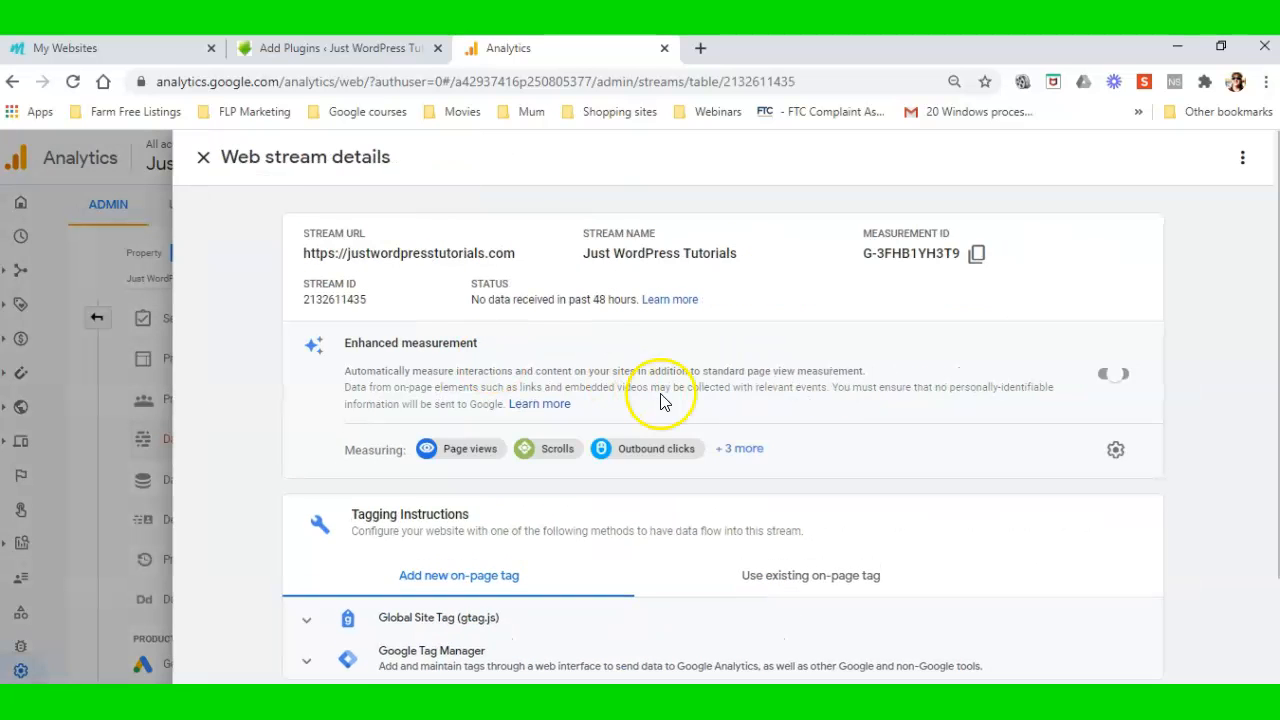
# Expand the Global Site Tag (gtag.js) instructions for a new on-page tag and copy the code
pyautogui.click(422, 620)
pyautogui.scroll(-4, 700, 530)
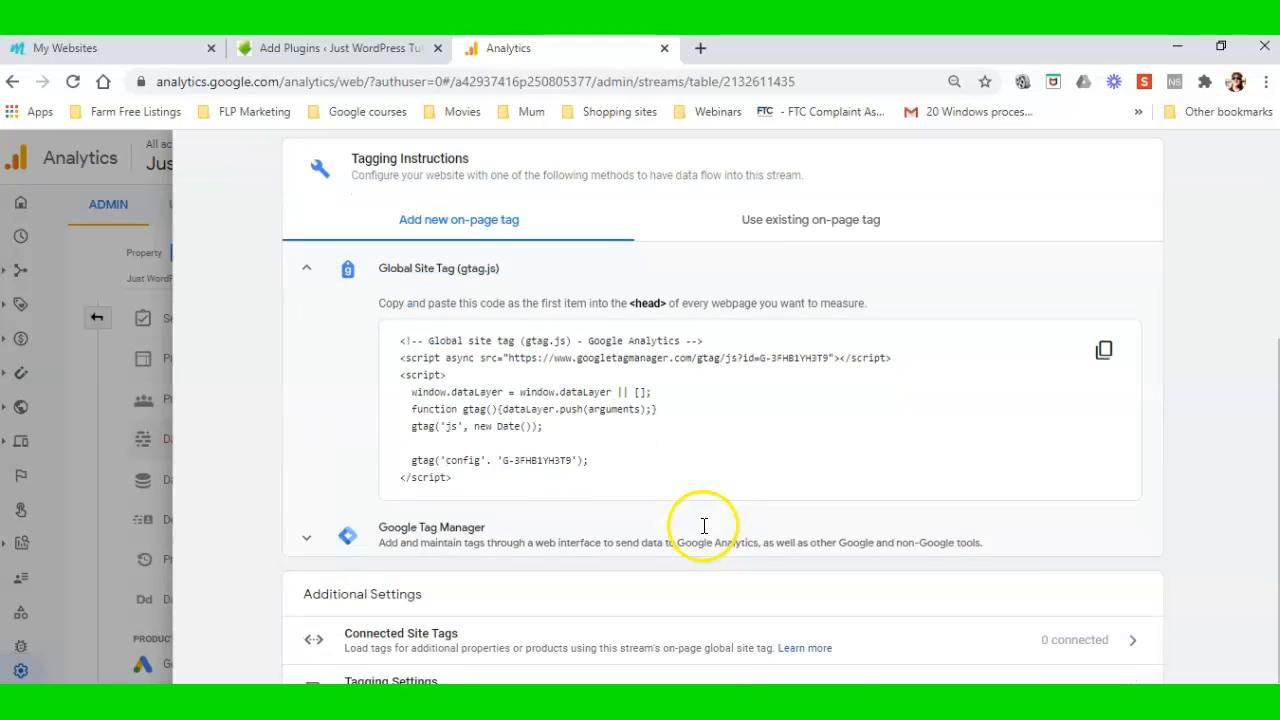
pyautogui.click(1108, 286)
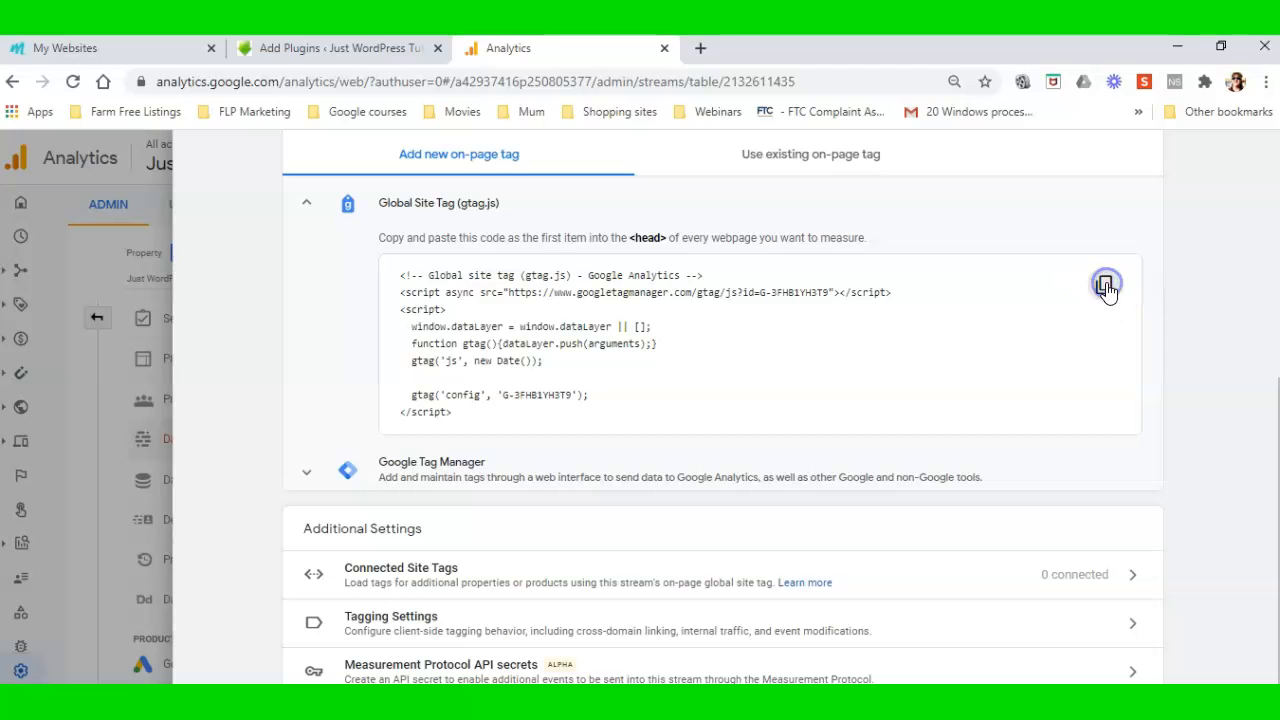
# Switch to the mentors My Websites page, review the tags in the header scripts and save the website scripts
pyautogui.click(185, 50)
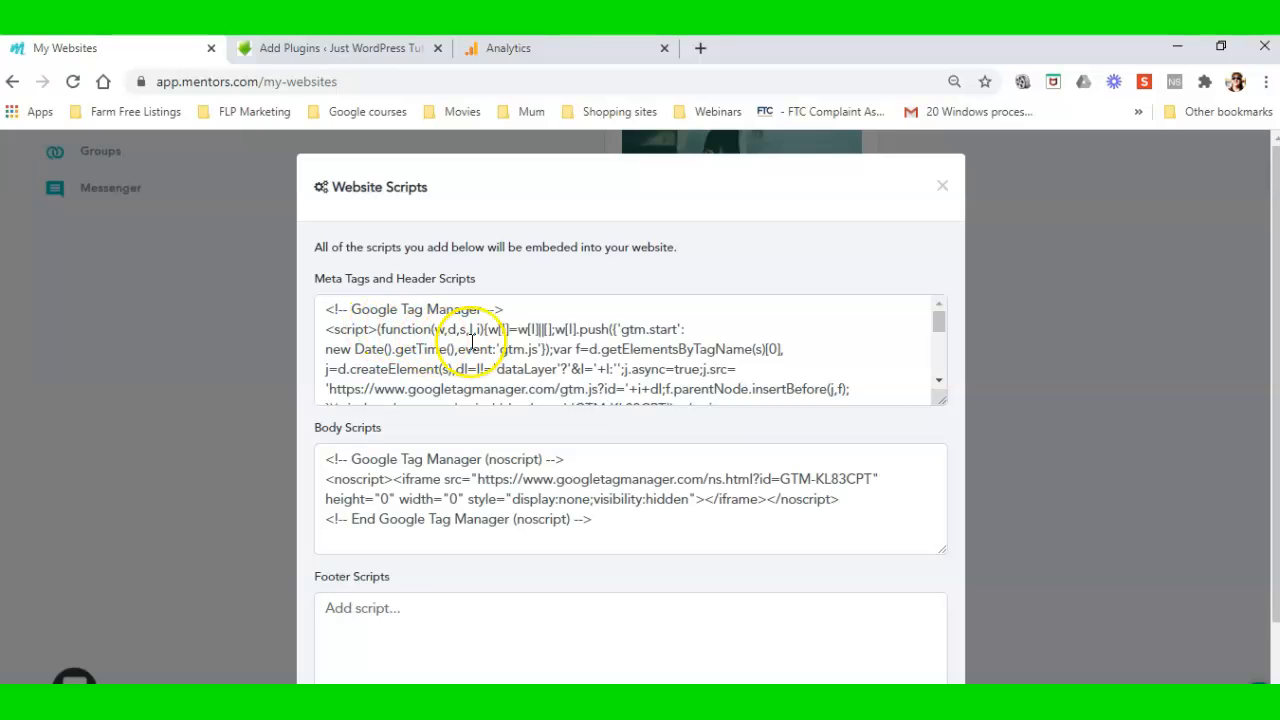
pyautogui.scroll(-4, 885, 390)
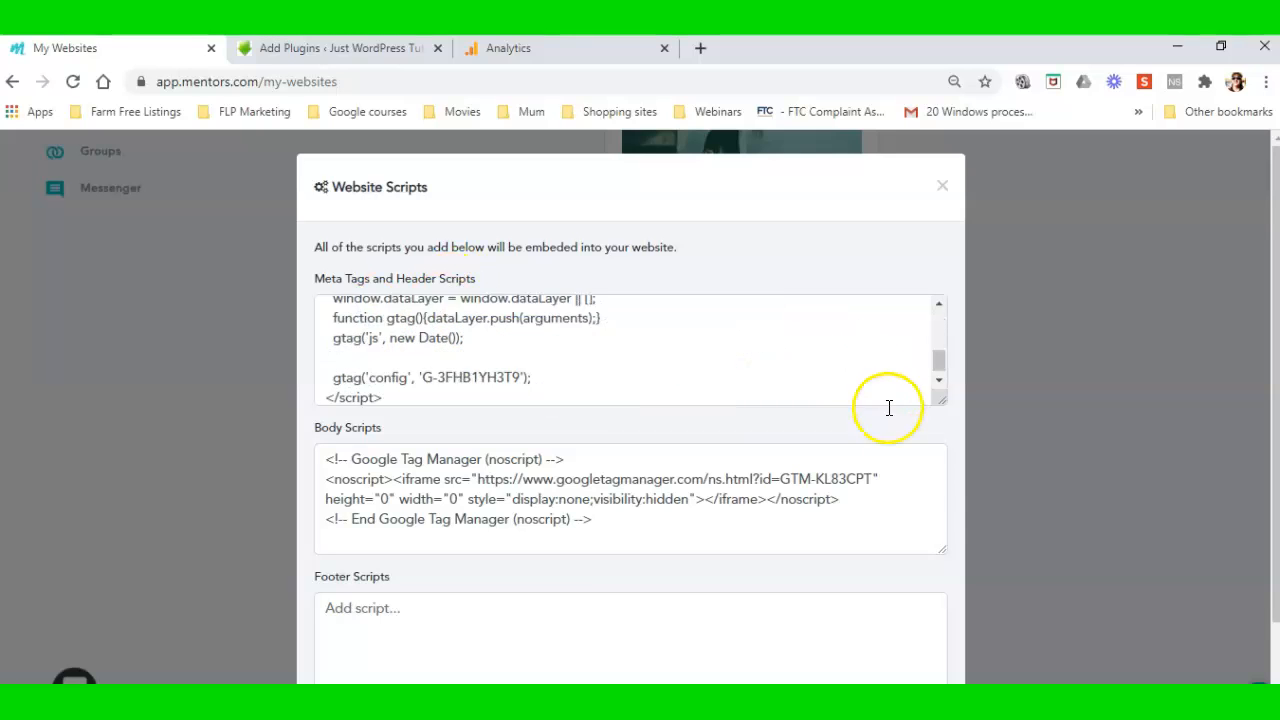
pyautogui.scroll(-1, 966, 489)
pyautogui.click(903, 670)
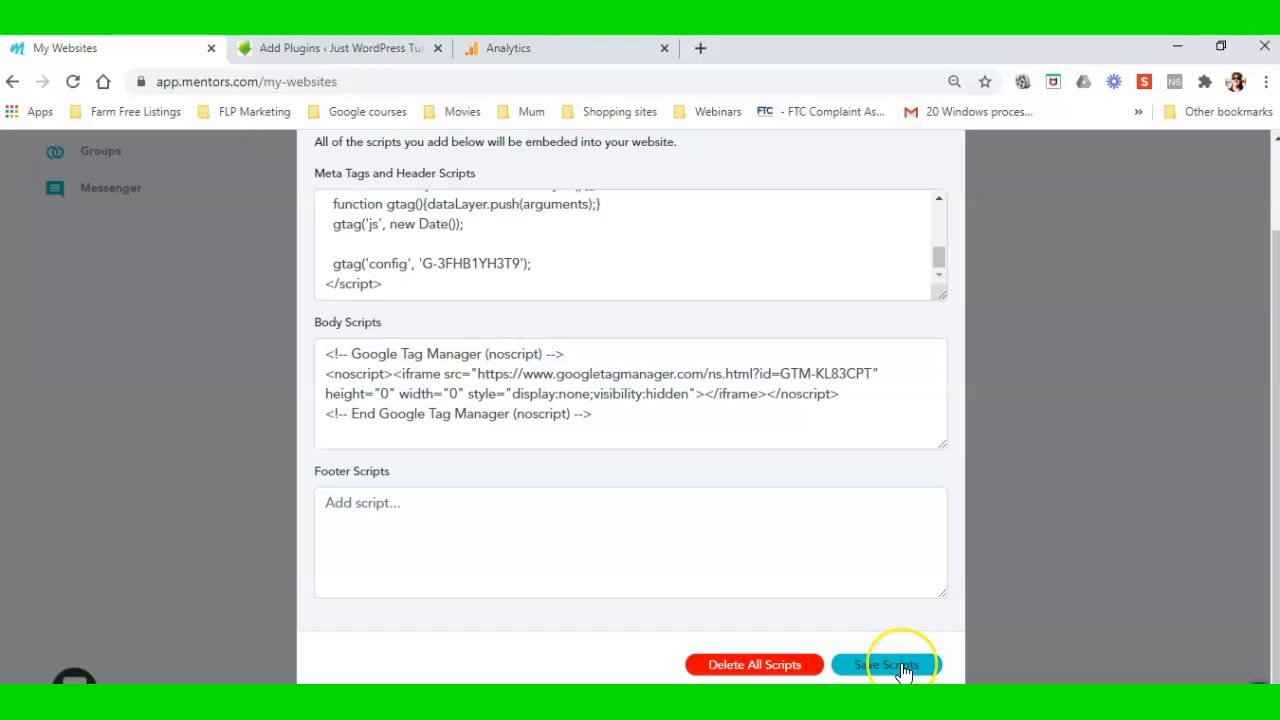
pyautogui.scroll(5, 555, 285)
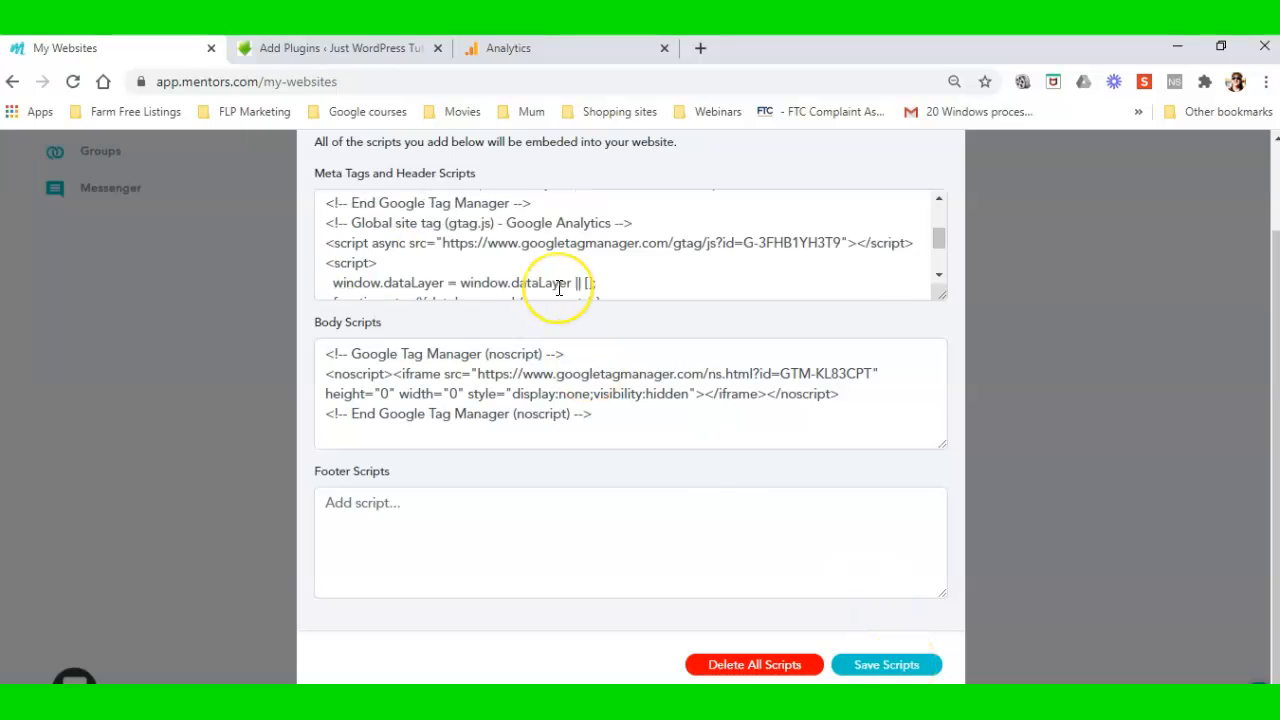
pyautogui.scroll(-5, 680, 264)
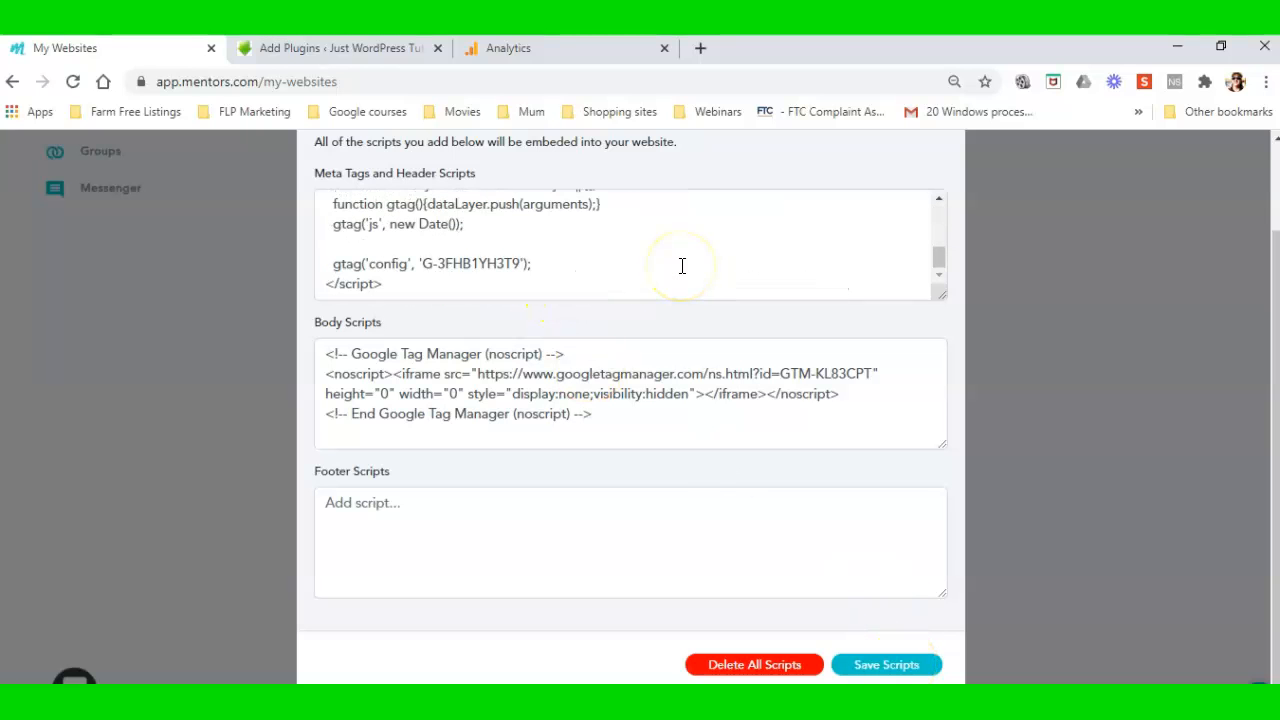
pyautogui.scroll(1, 726, 309)
pyautogui.scroll(5, 566, 309)
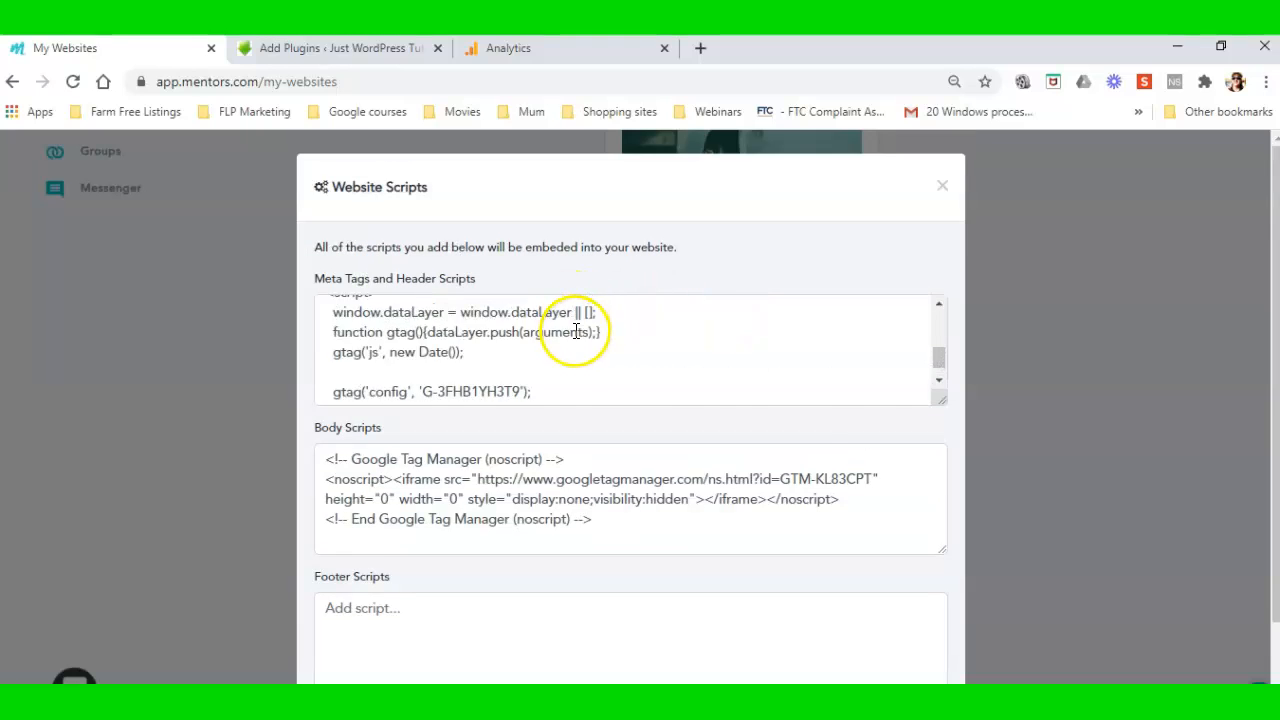
pyautogui.scroll(-1, 870, 448)
pyautogui.scroll(-1, 870, 448)
pyautogui.click(908, 664)
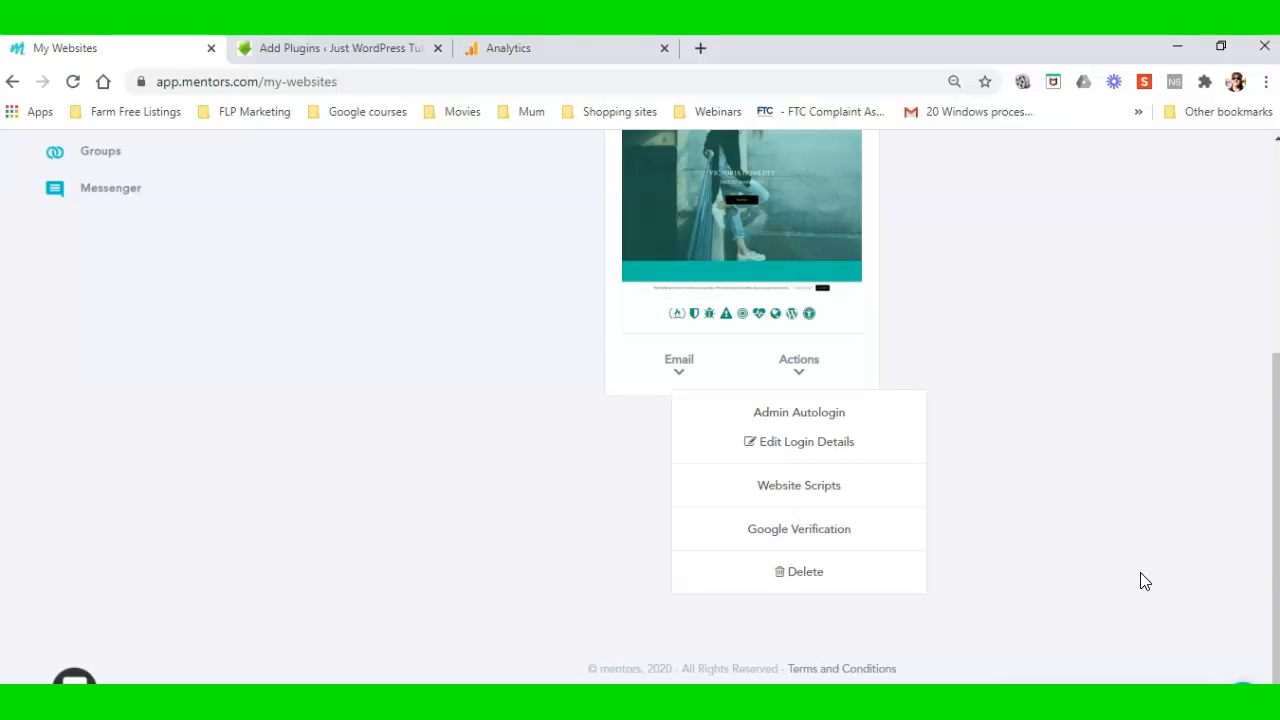
# Switch to the WordPress admin of Just WordPress Tutorials and open the Site Kit dashboard
pyautogui.click(553, 59)
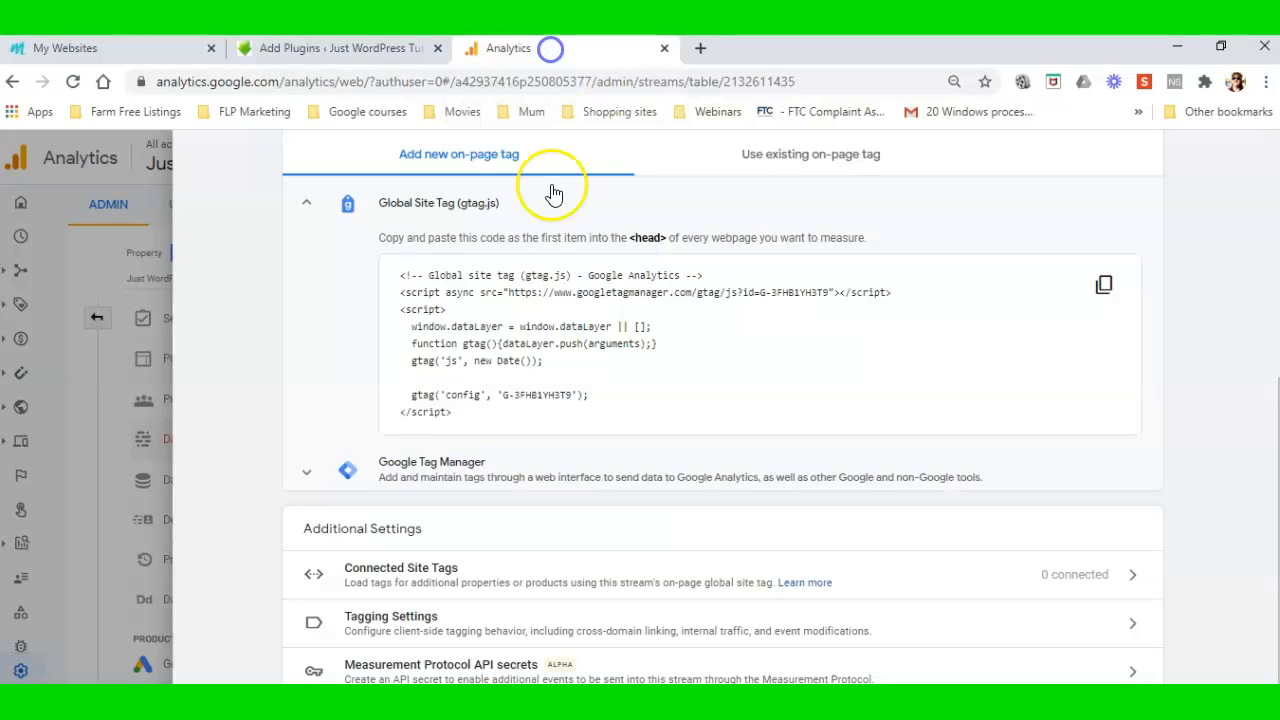
pyautogui.click(114, 48)
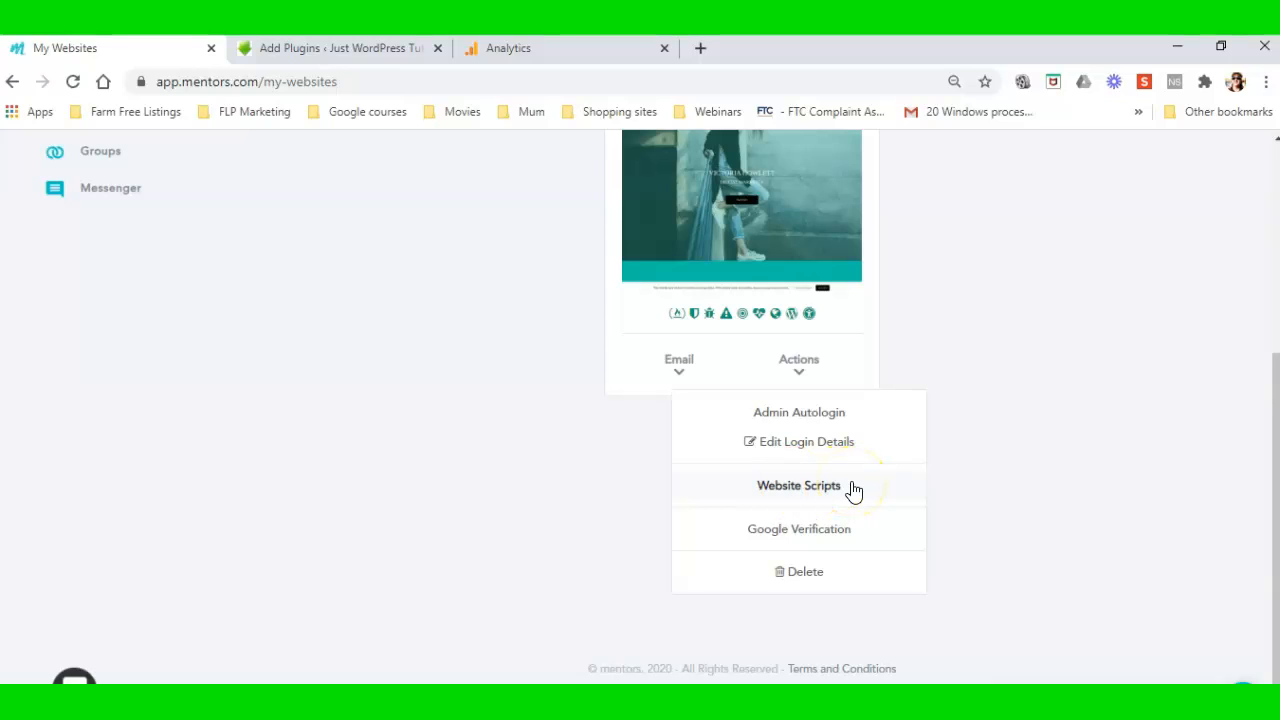
pyautogui.click(349, 48)
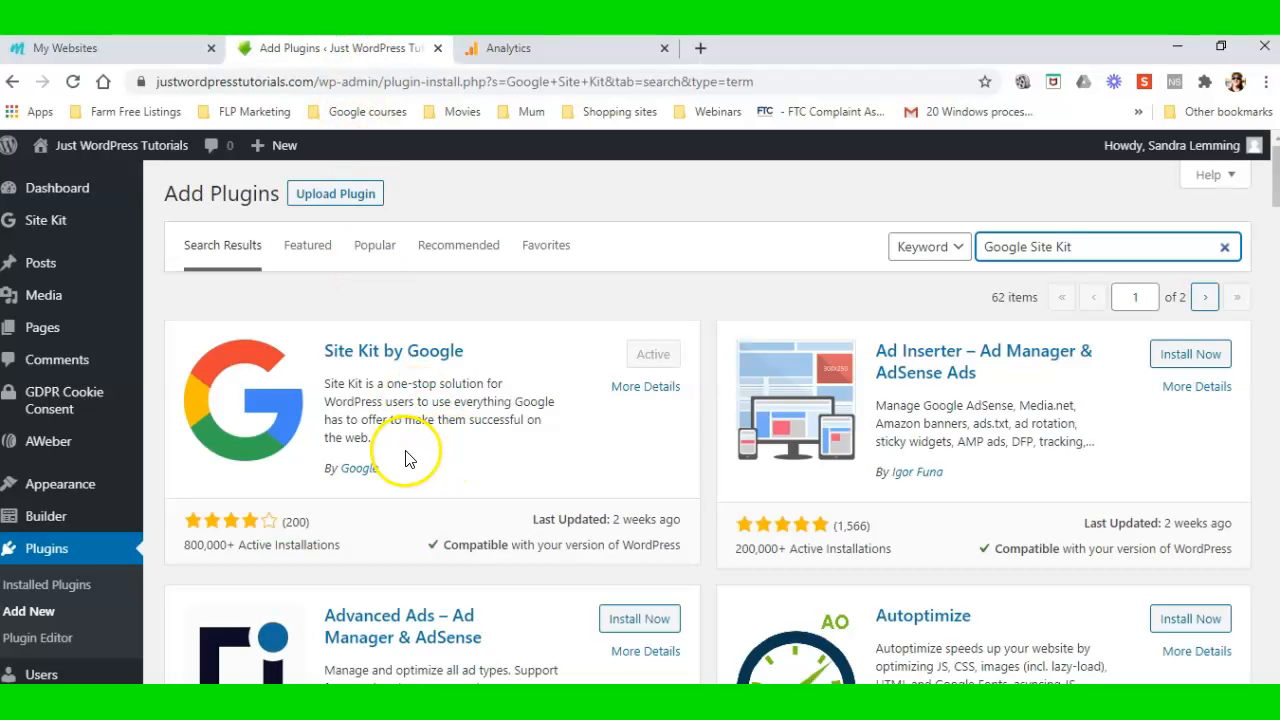
pyautogui.moveTo(28, 222)
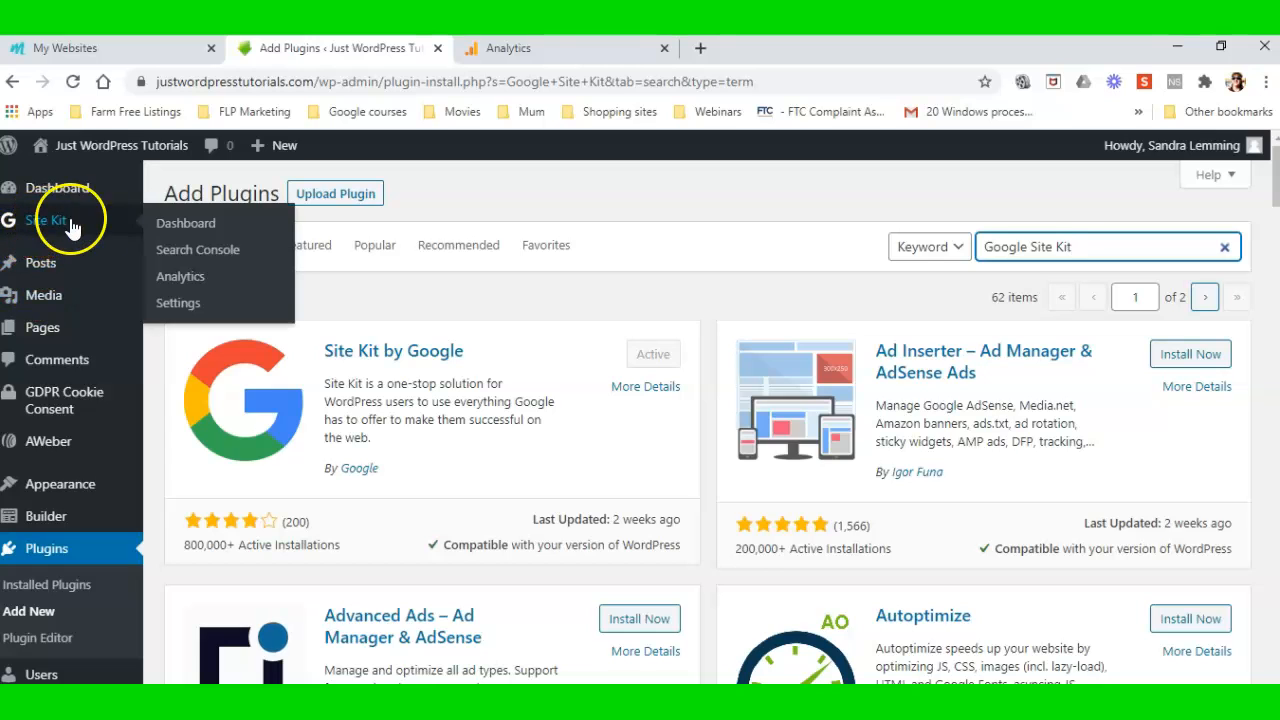
pyautogui.click(185, 224)
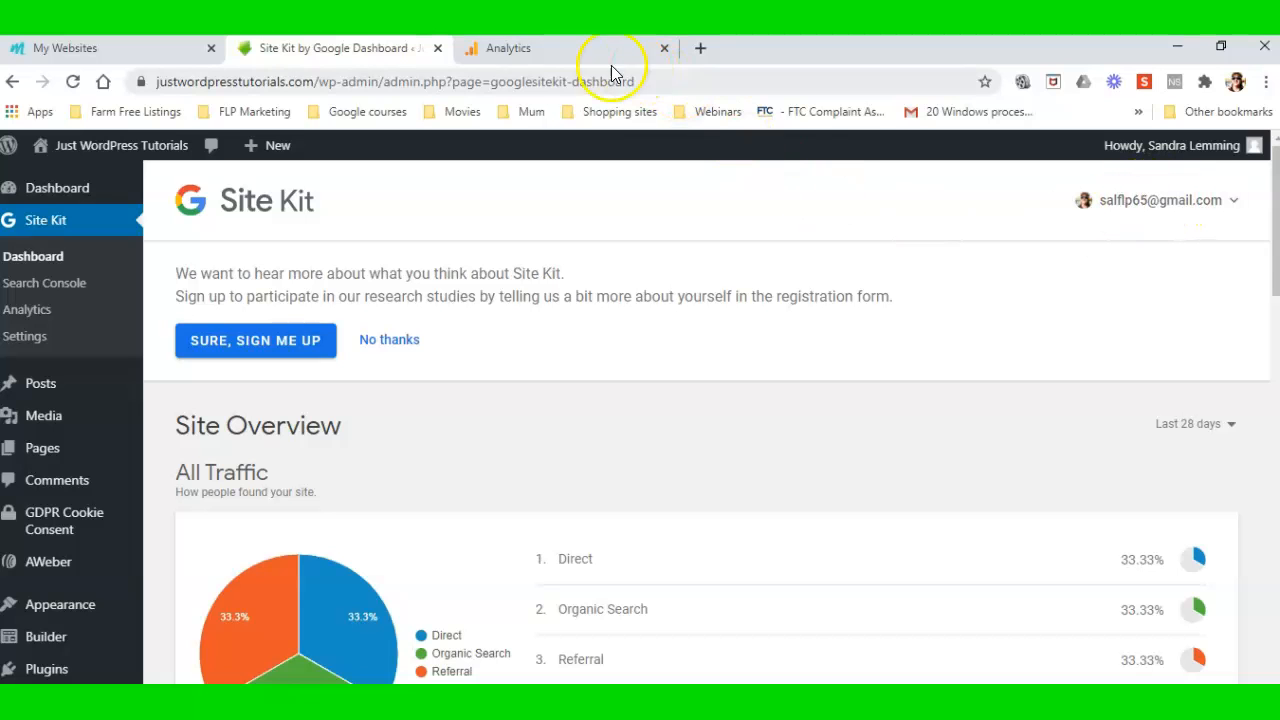
# Return to Google Analytics, close the web stream details and highlight the signed-in Google account's e-mail address
pyautogui.click(580, 48)
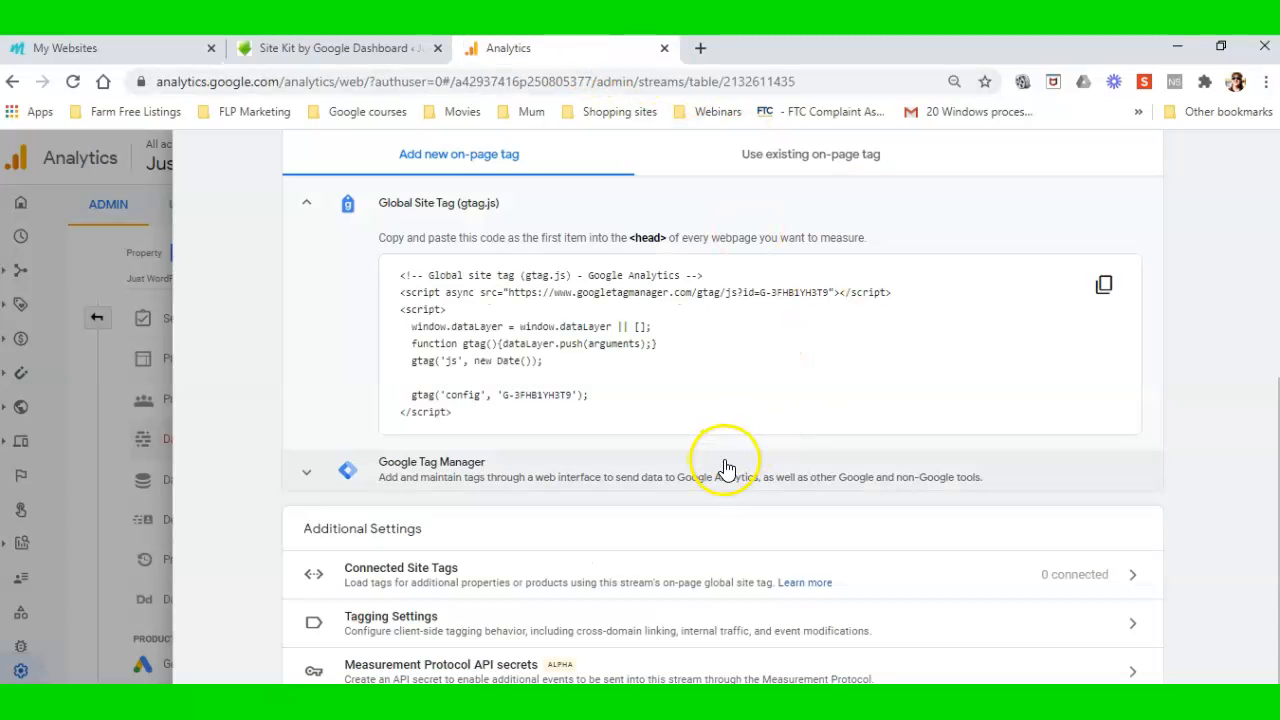
pyautogui.scroll(5, 320, 371)
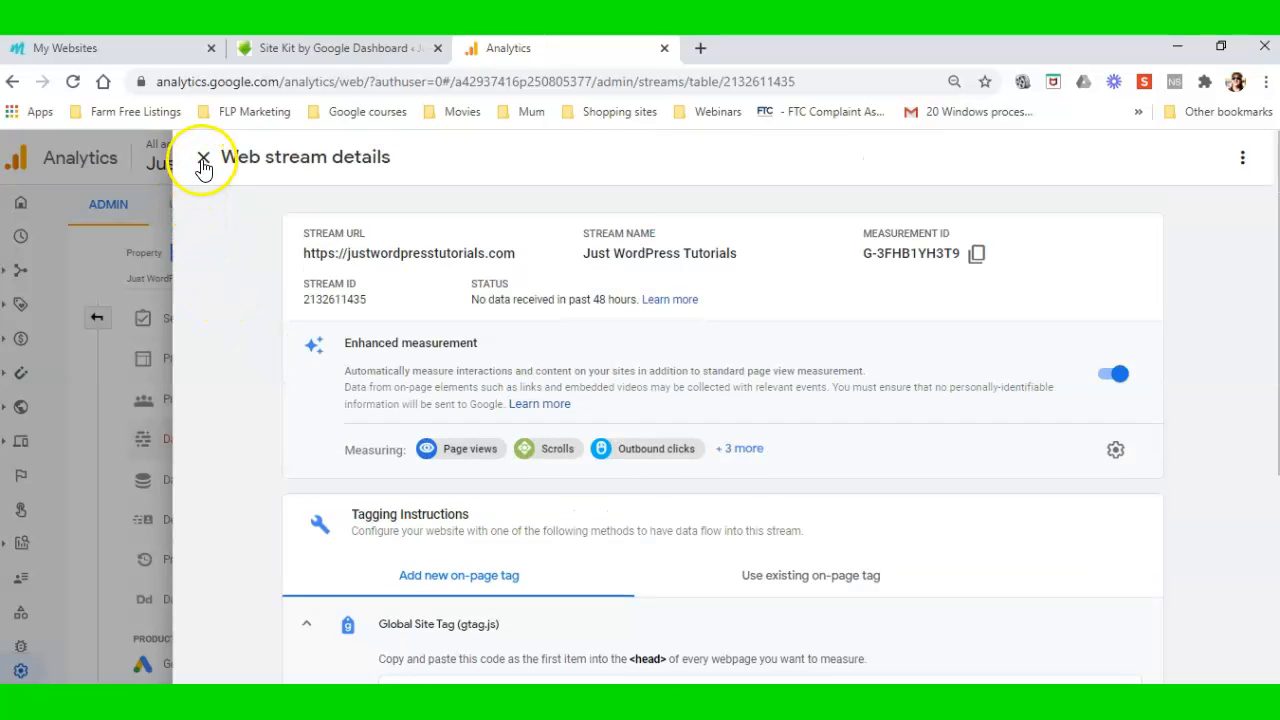
pyautogui.click(203, 157)
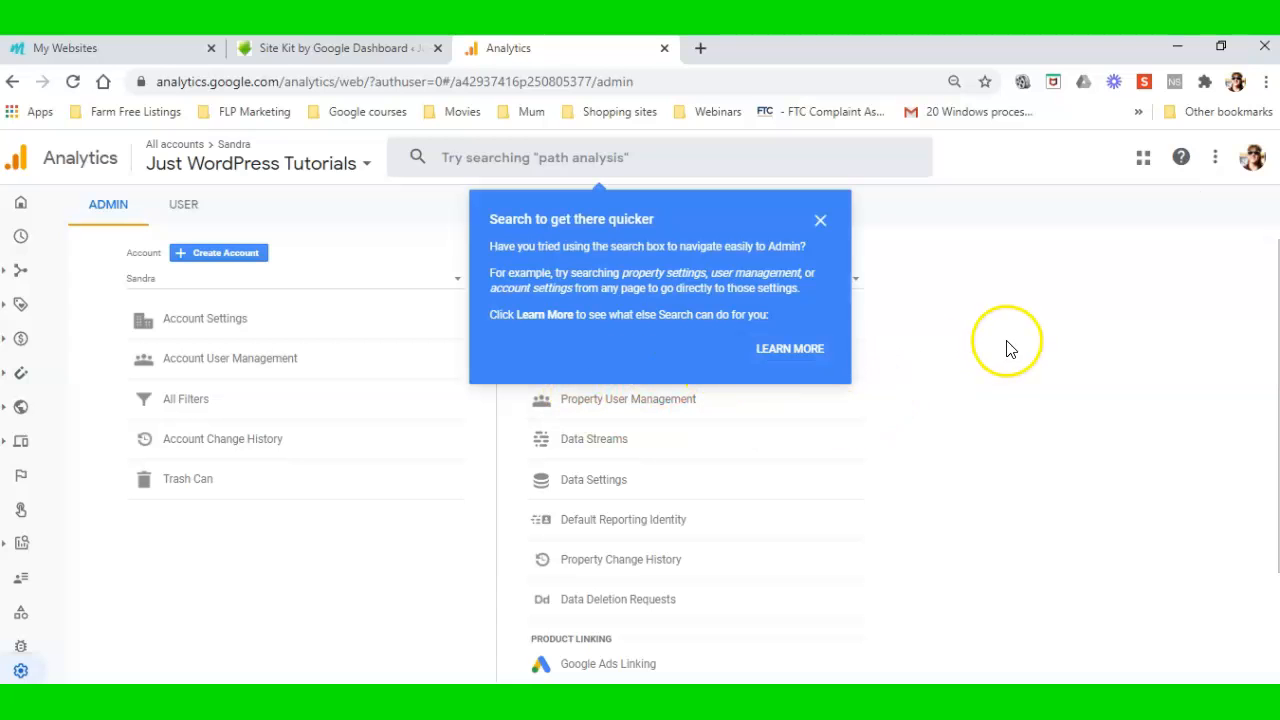
pyautogui.click(1253, 160)
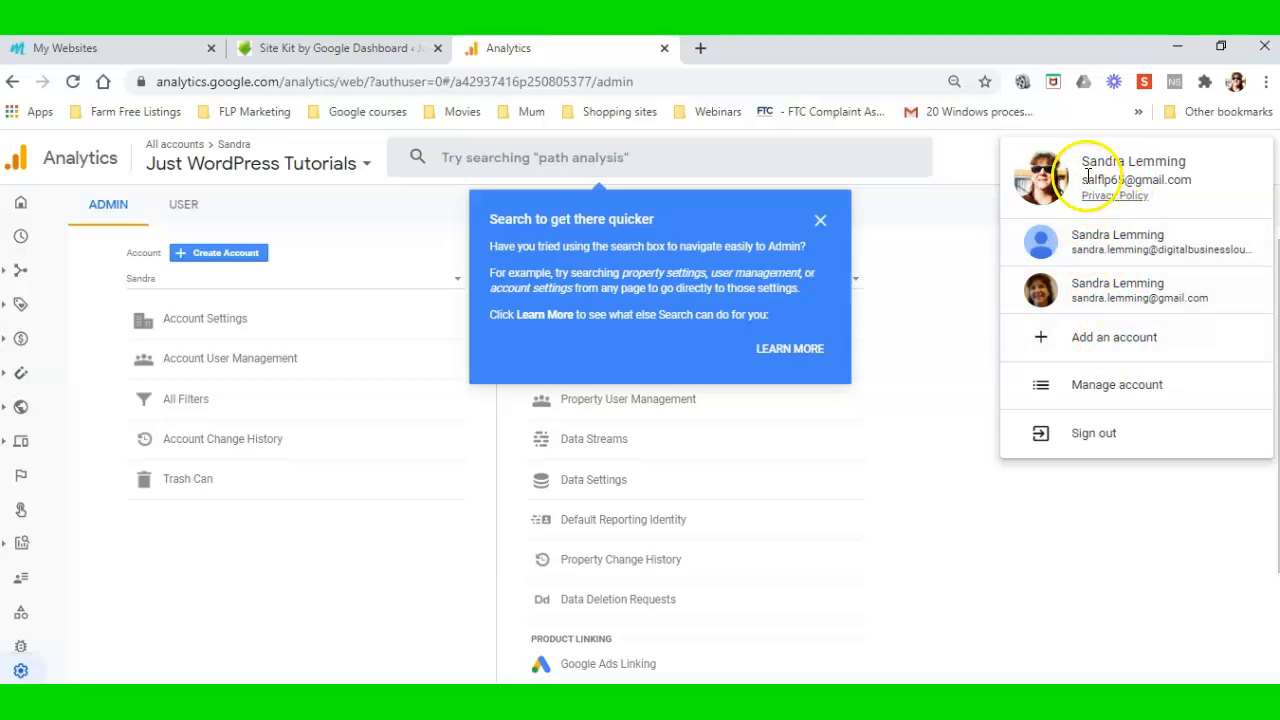
pyautogui.moveTo(1183, 179); pyautogui.dragTo(1076, 186)
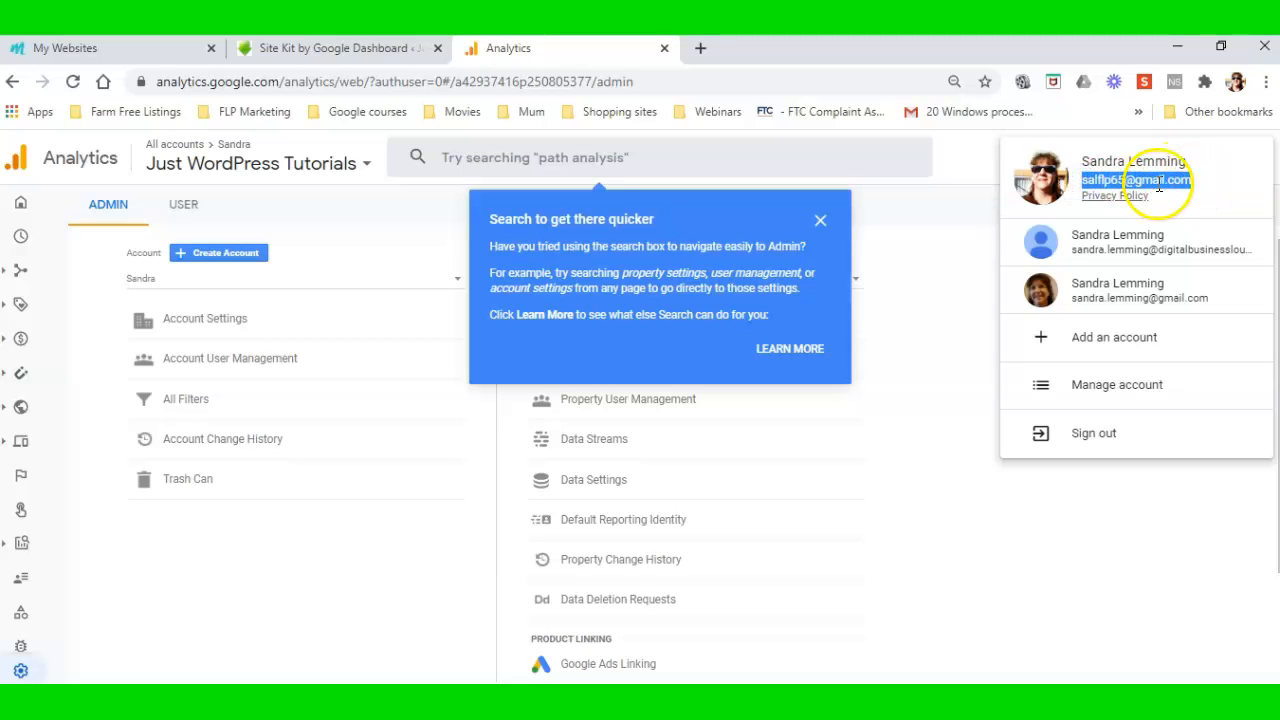
# Compare the Google account e-mail connected in the WordPress Site Kit dashboard with the one signed in to Google Analytics
pyautogui.click(300, 46)
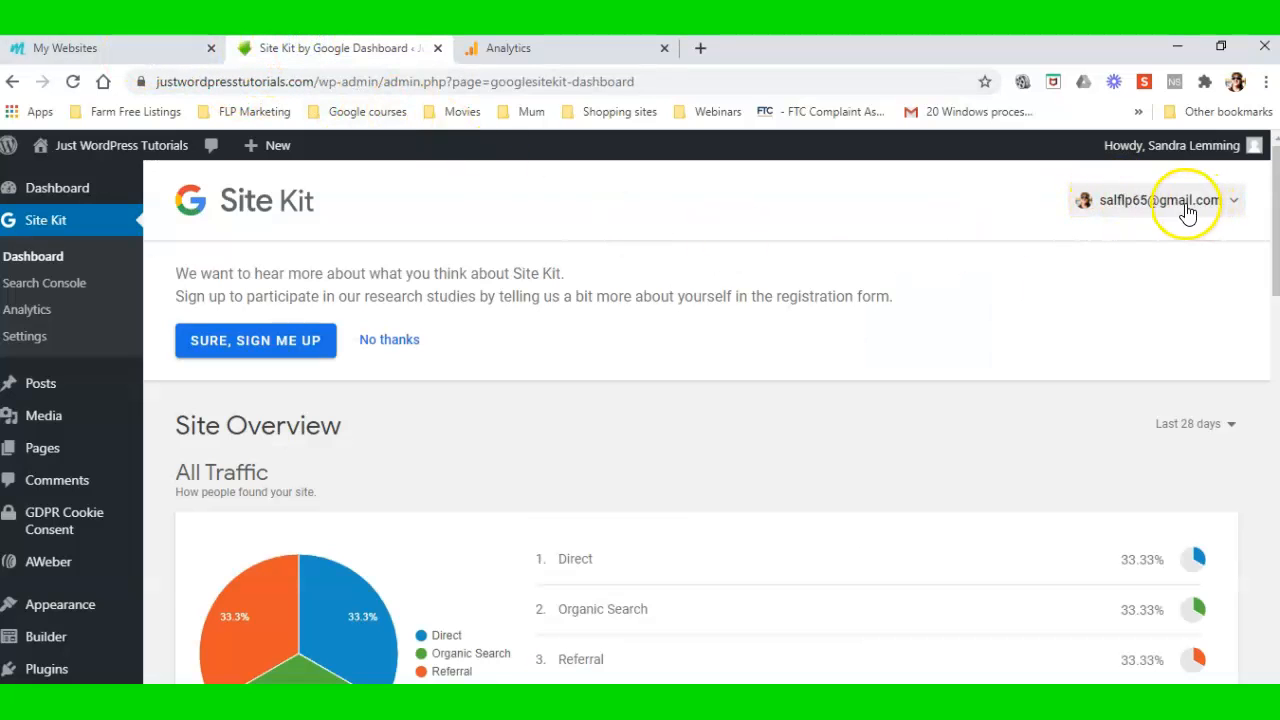
pyautogui.click(526, 49)
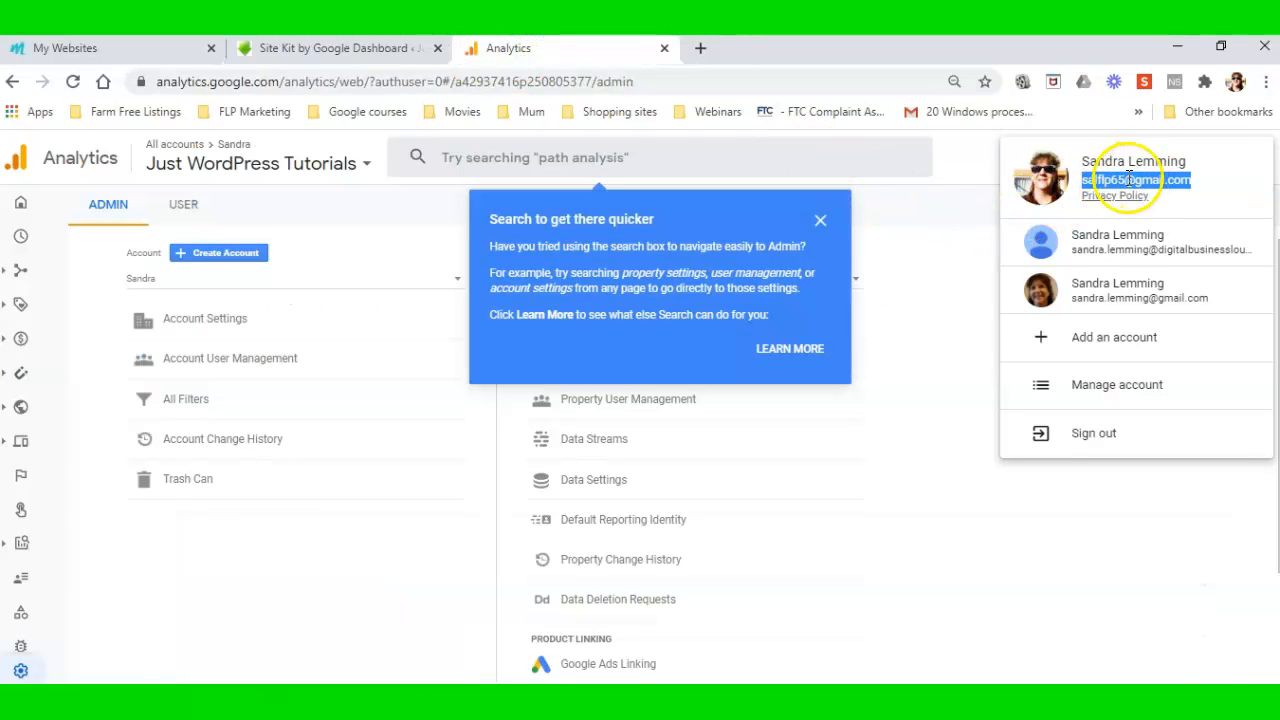
pyautogui.click(265, 44)
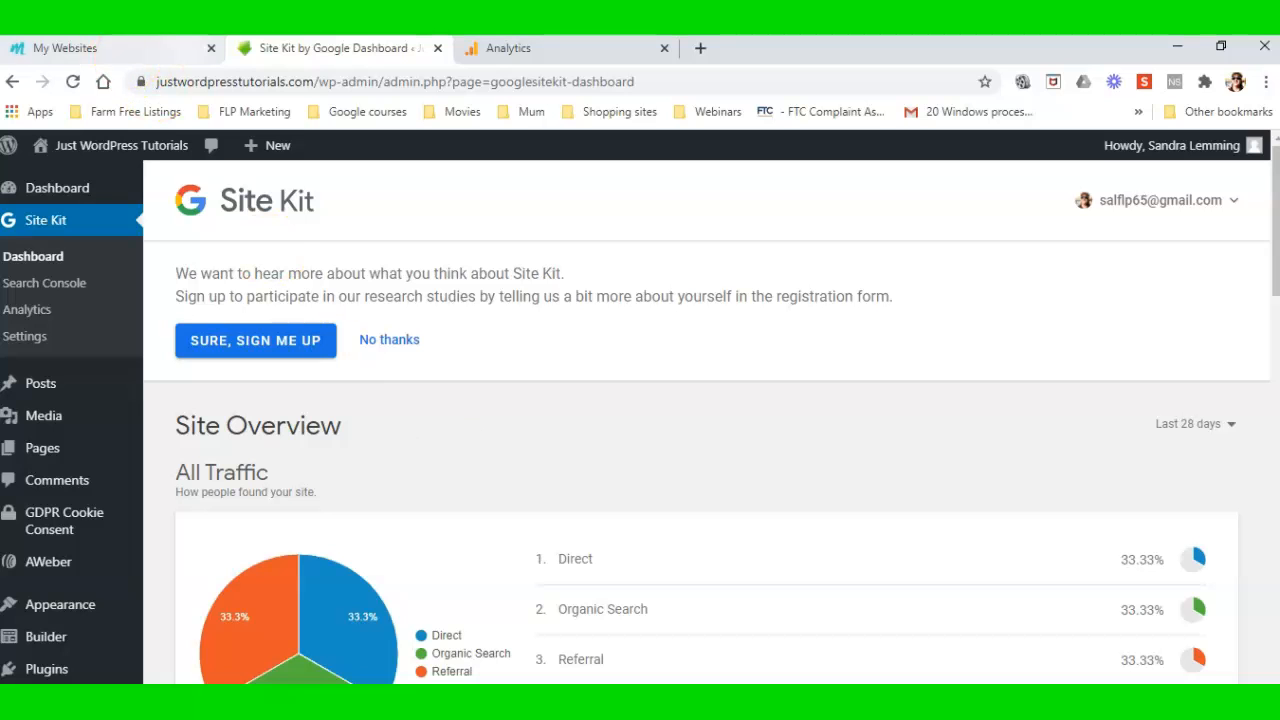
pyautogui.click(567, 50)
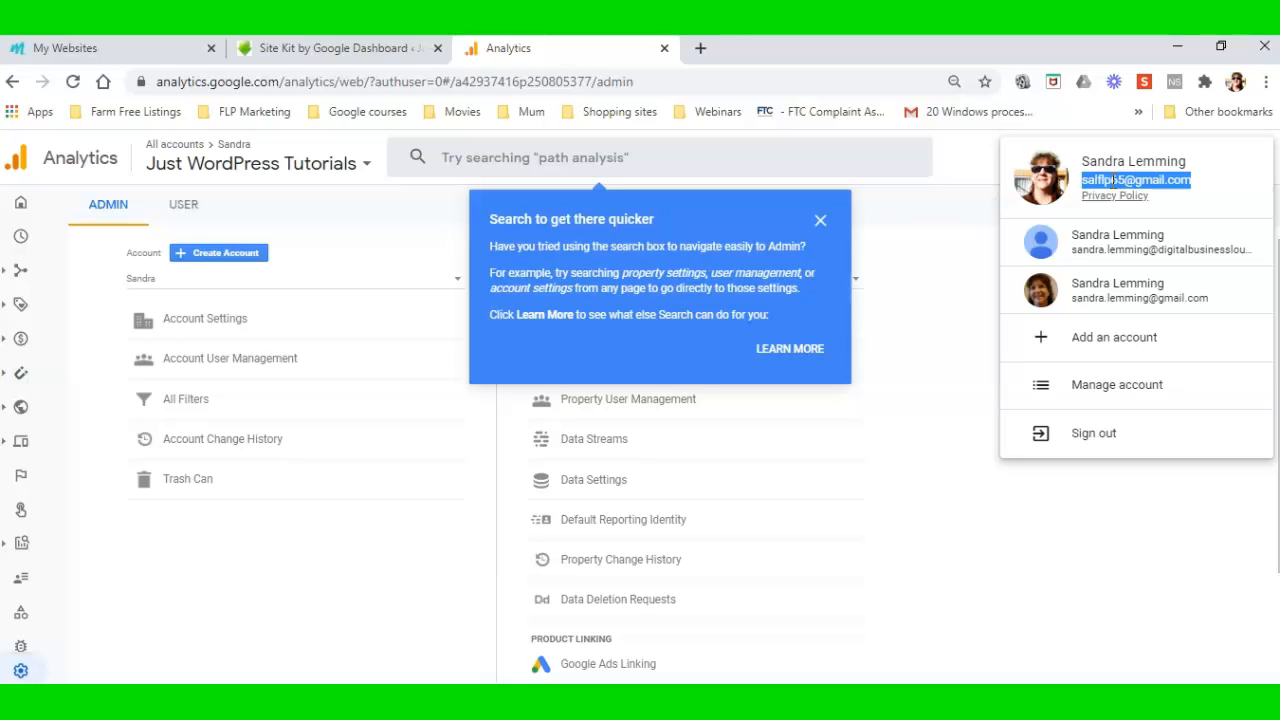
pyautogui.click(345, 48)
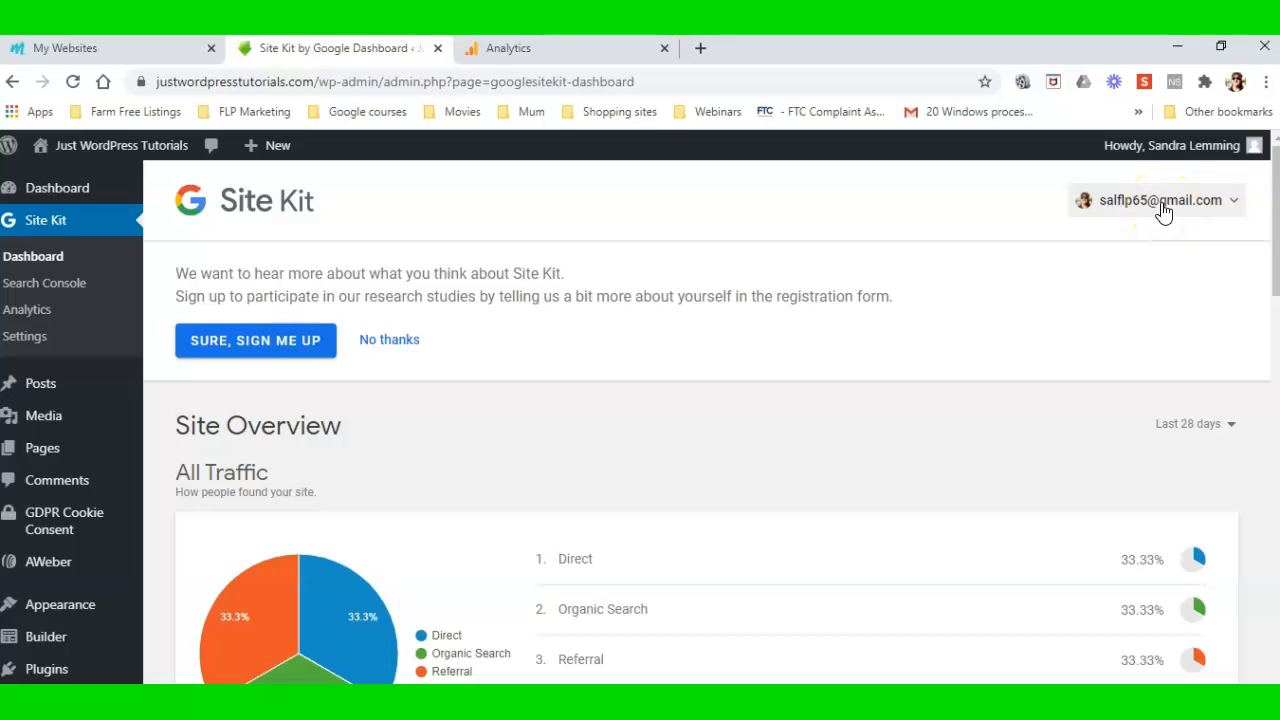
pyautogui.click(593, 50)
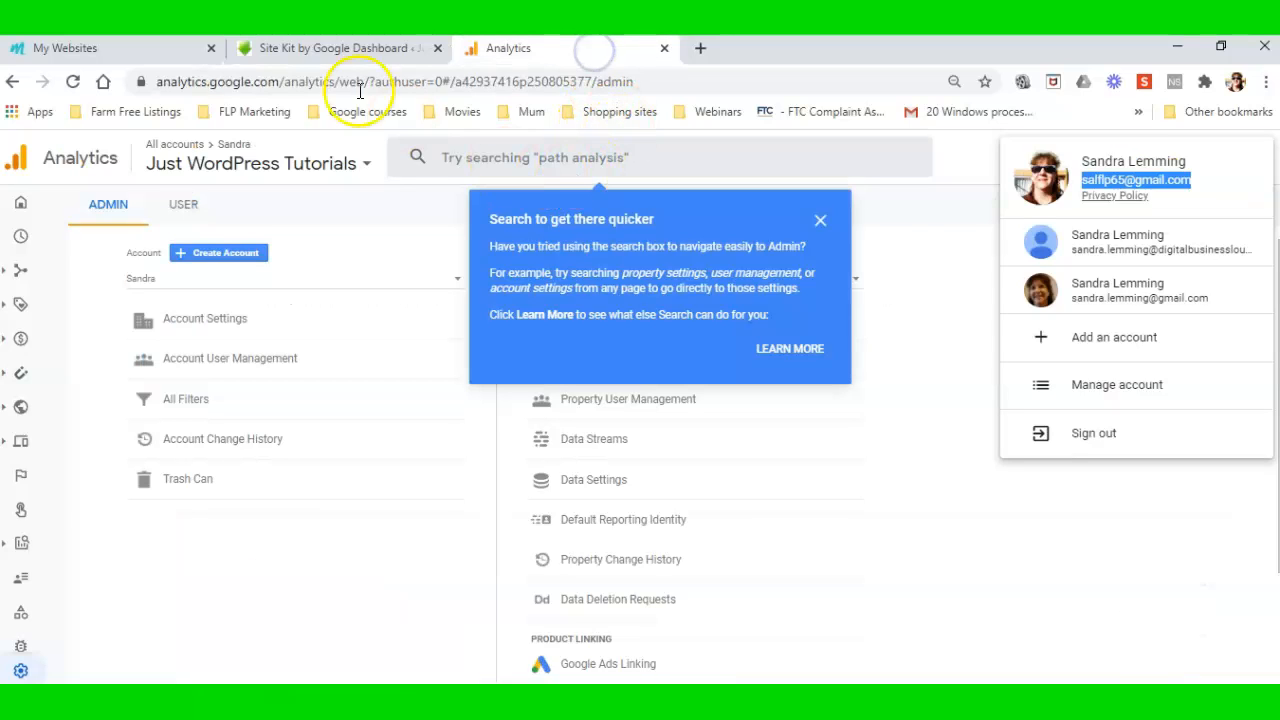
pyautogui.click(337, 47)
pyautogui.click(556, 50)
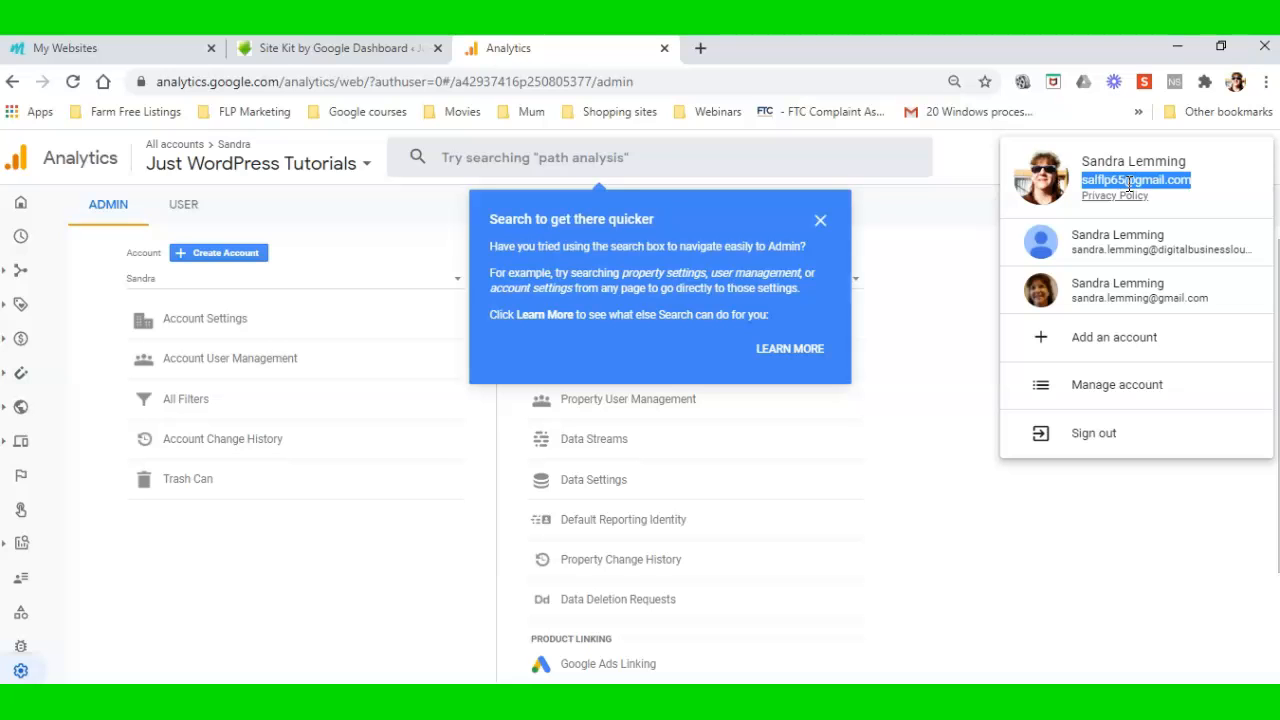
pyautogui.click(971, 157)
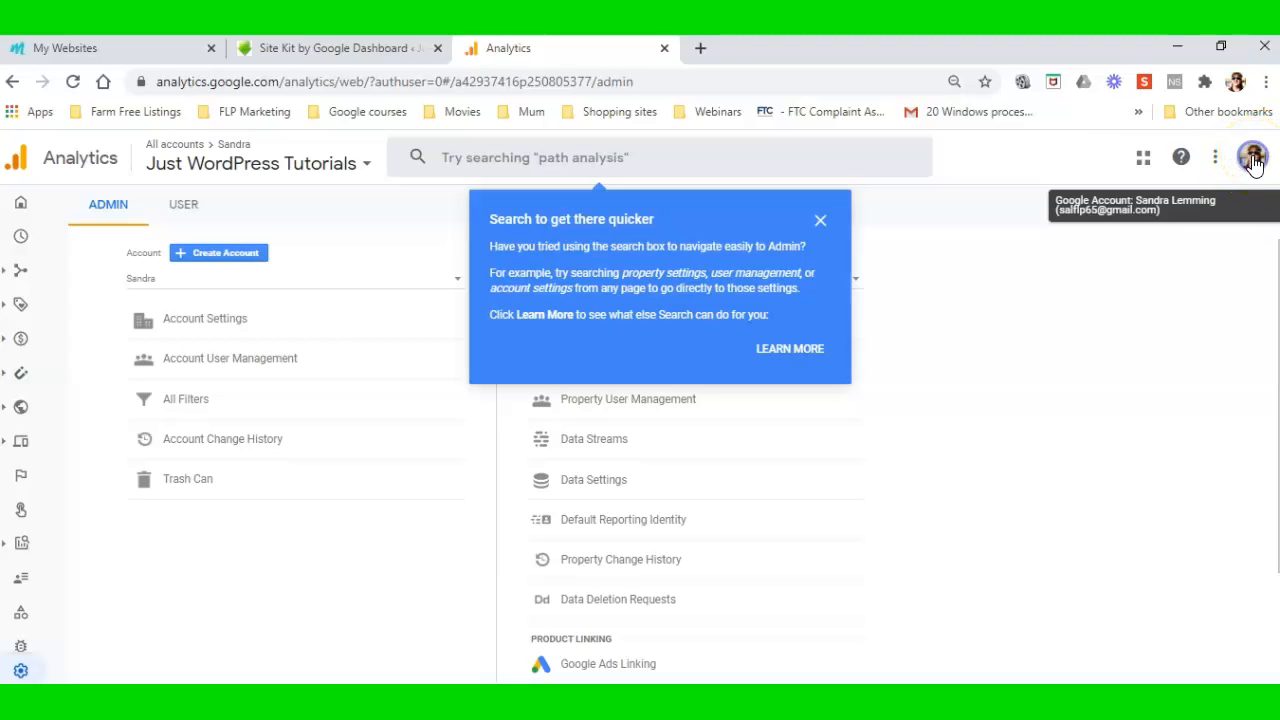
pyautogui.click(1253, 159)
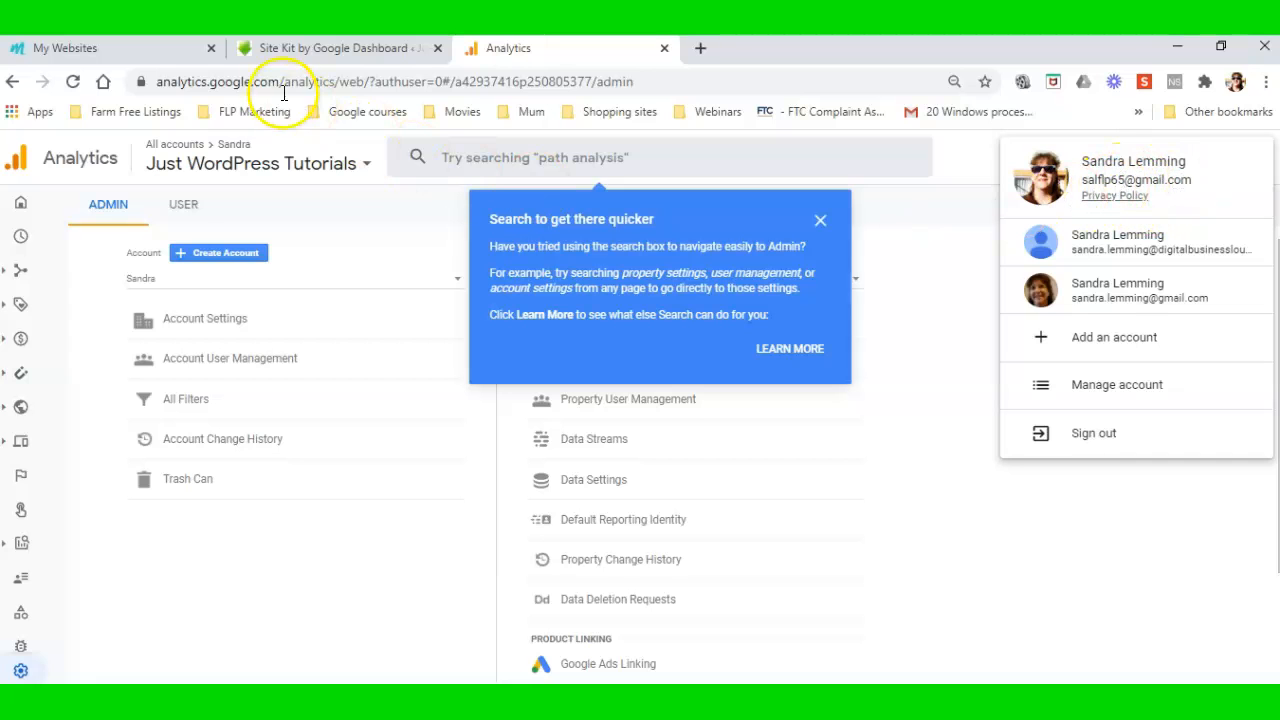
# Switch back to the Site Kit dashboard in the WordPress admin of Just WordPress Tutorials
pyautogui.click(335, 52)
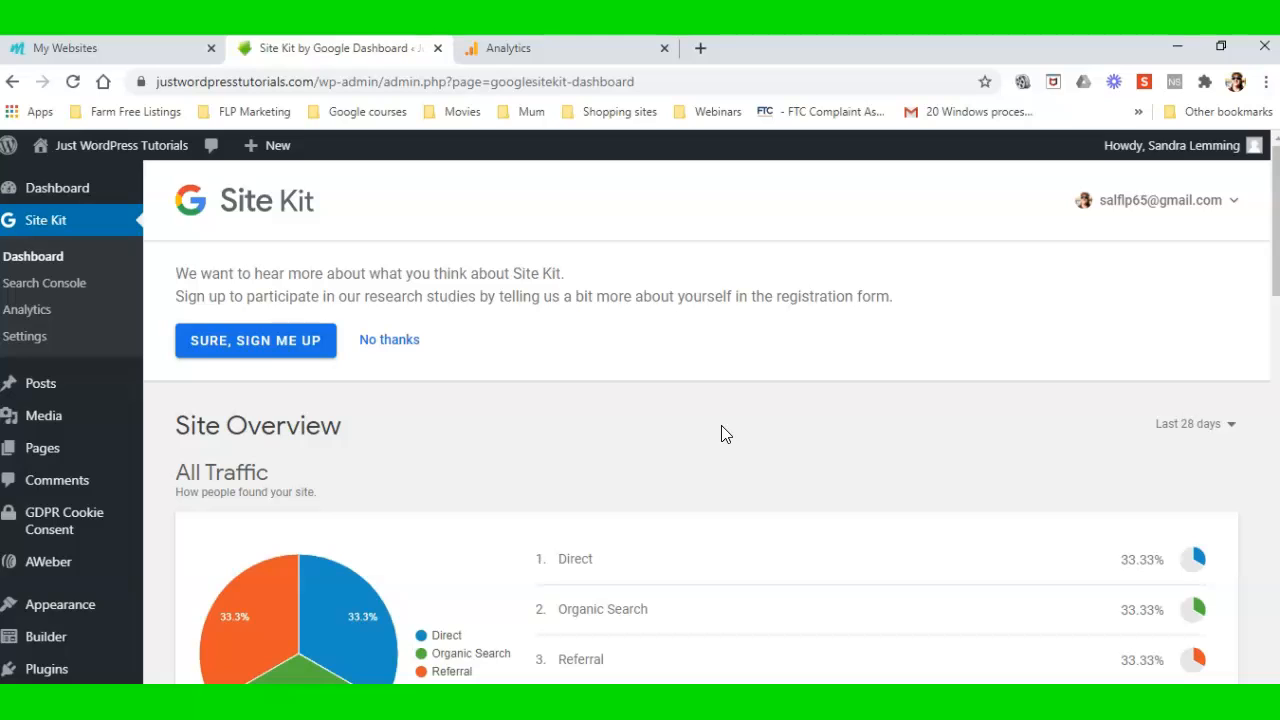
pyautogui.click(621, 468)
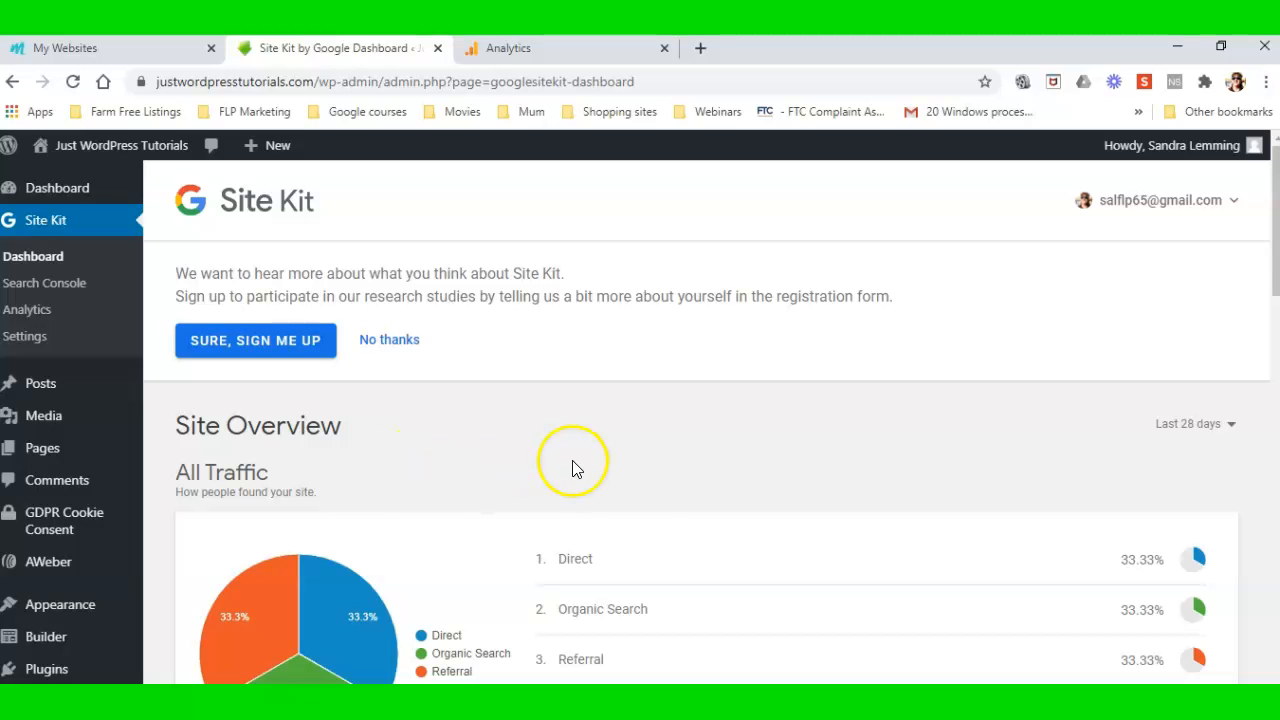
# Review the website scripts of justwordpresstutorials.com on the mentors My Websites page, close them and return to Google Analytics
pyautogui.click(140, 48)
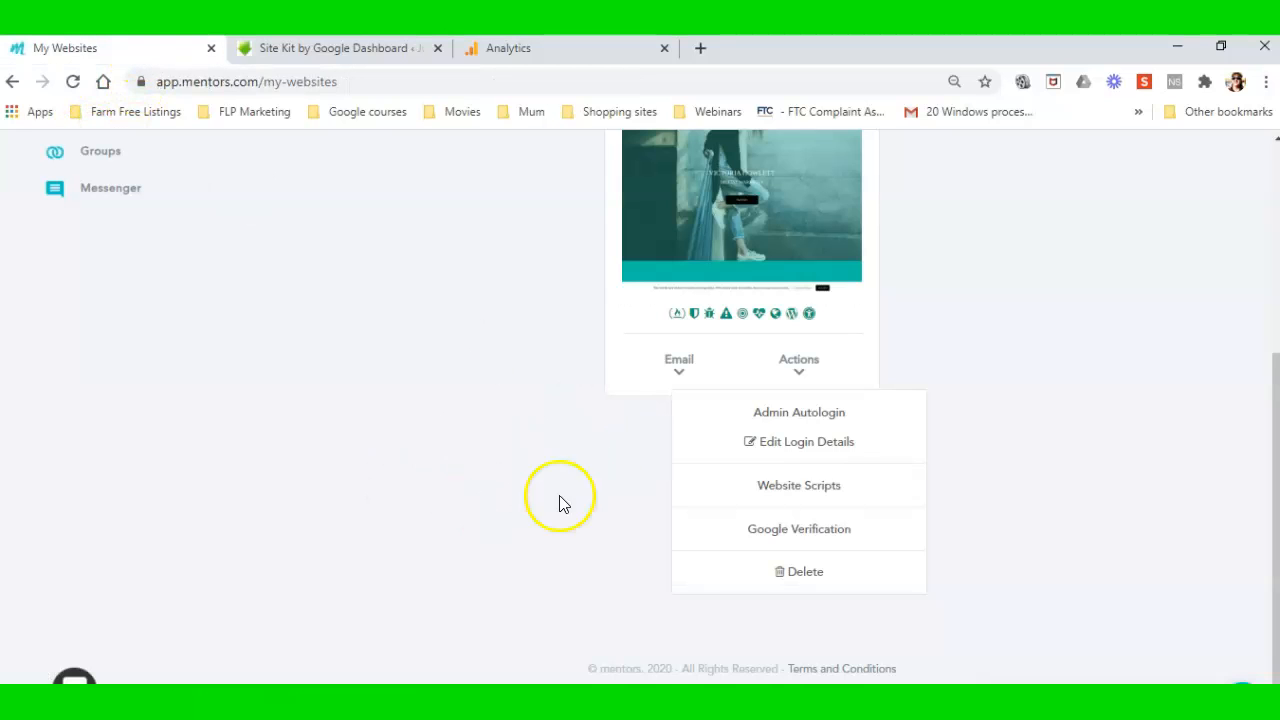
pyautogui.scroll(4, 540, 360)
pyautogui.scroll(-1, 1035, 338)
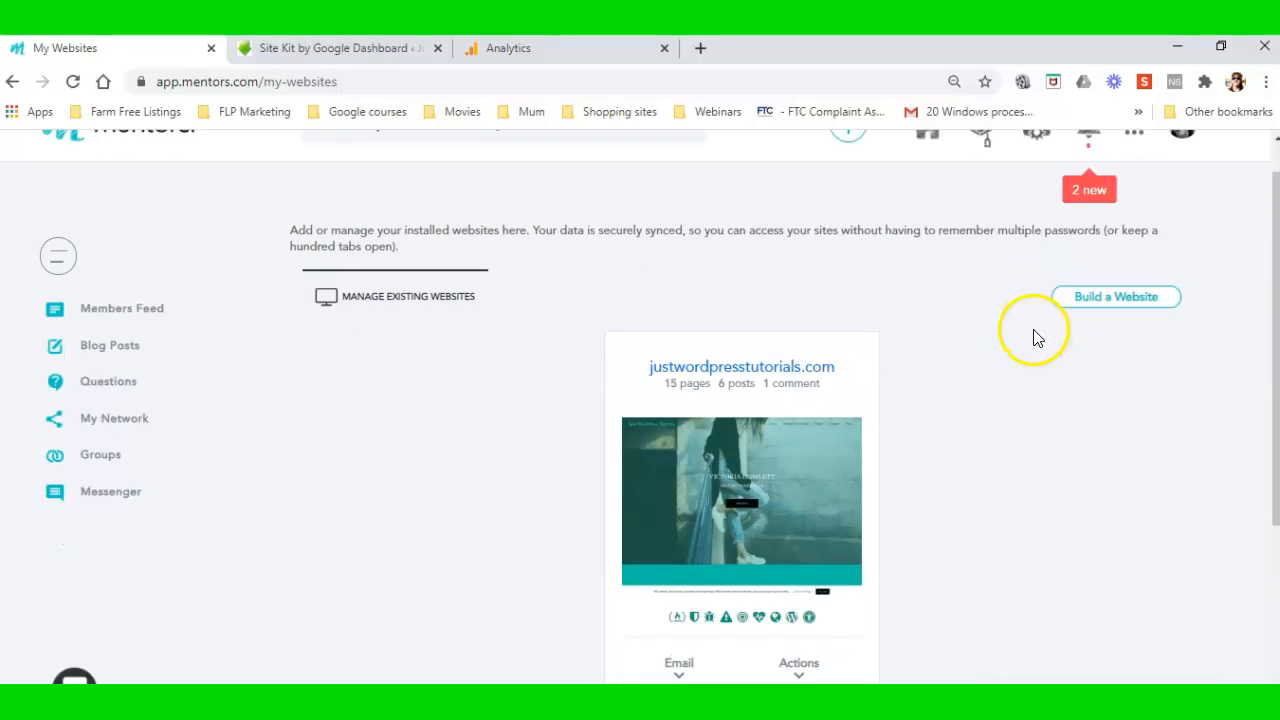
pyautogui.scroll(-1, 1035, 338)
pyautogui.scroll(2, 1000, 445)
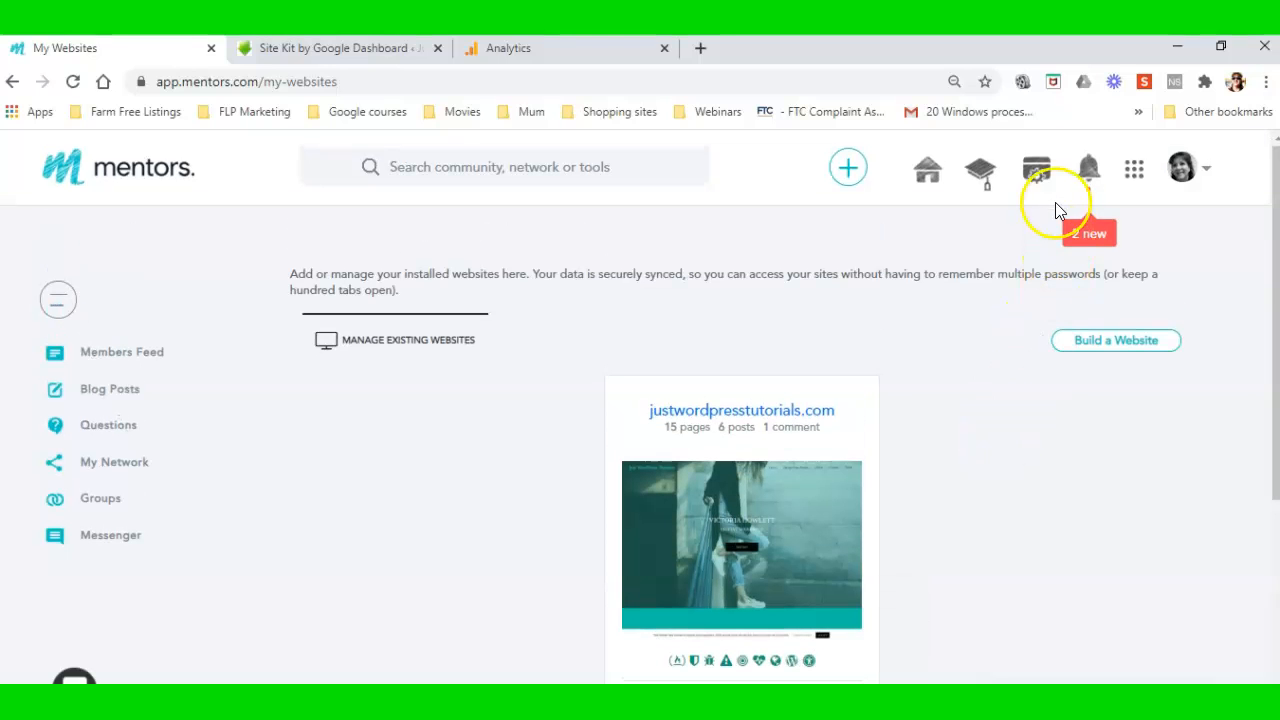
pyautogui.scroll(-1, 960, 415)
pyautogui.scroll(-3, 960, 415)
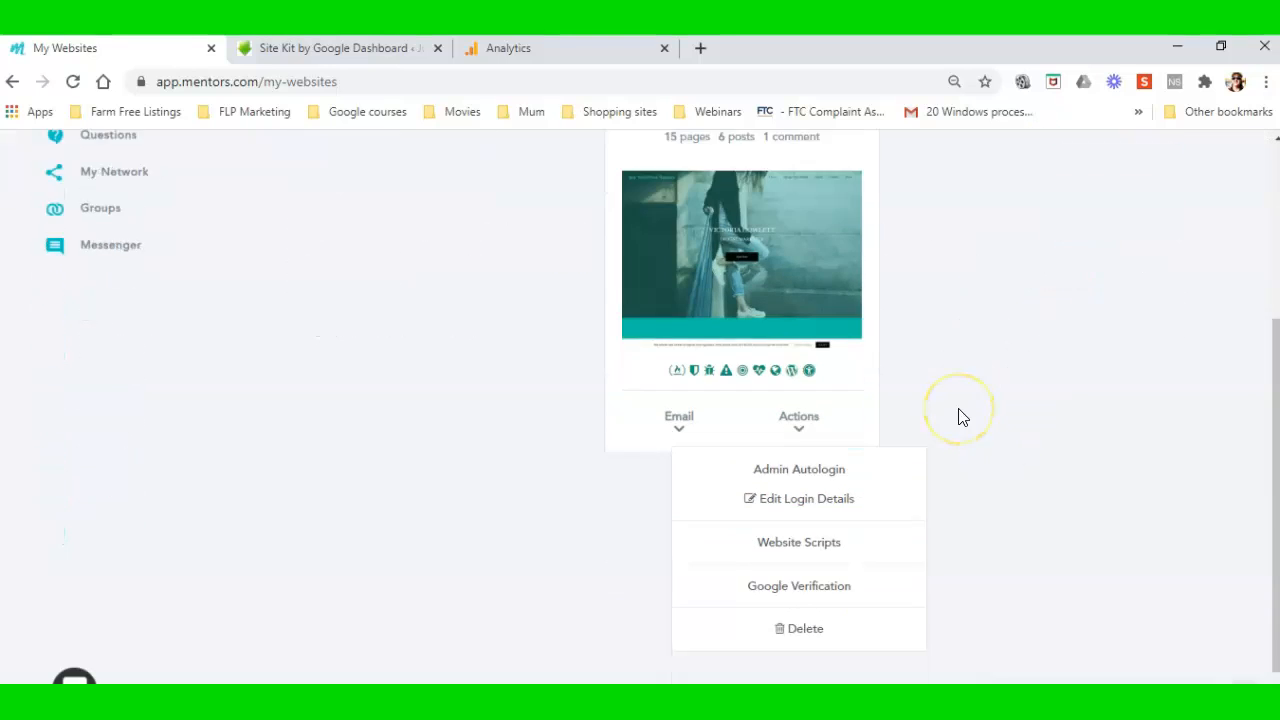
pyautogui.click(806, 520)
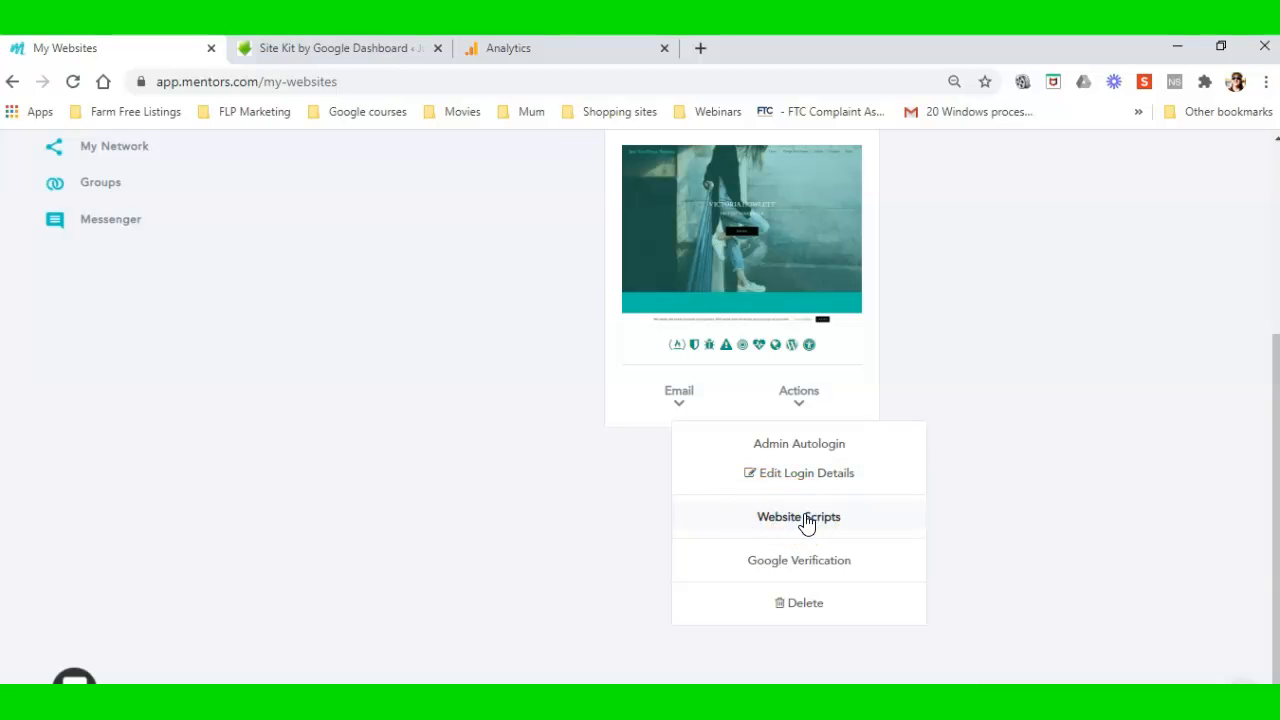
pyautogui.click(806, 522)
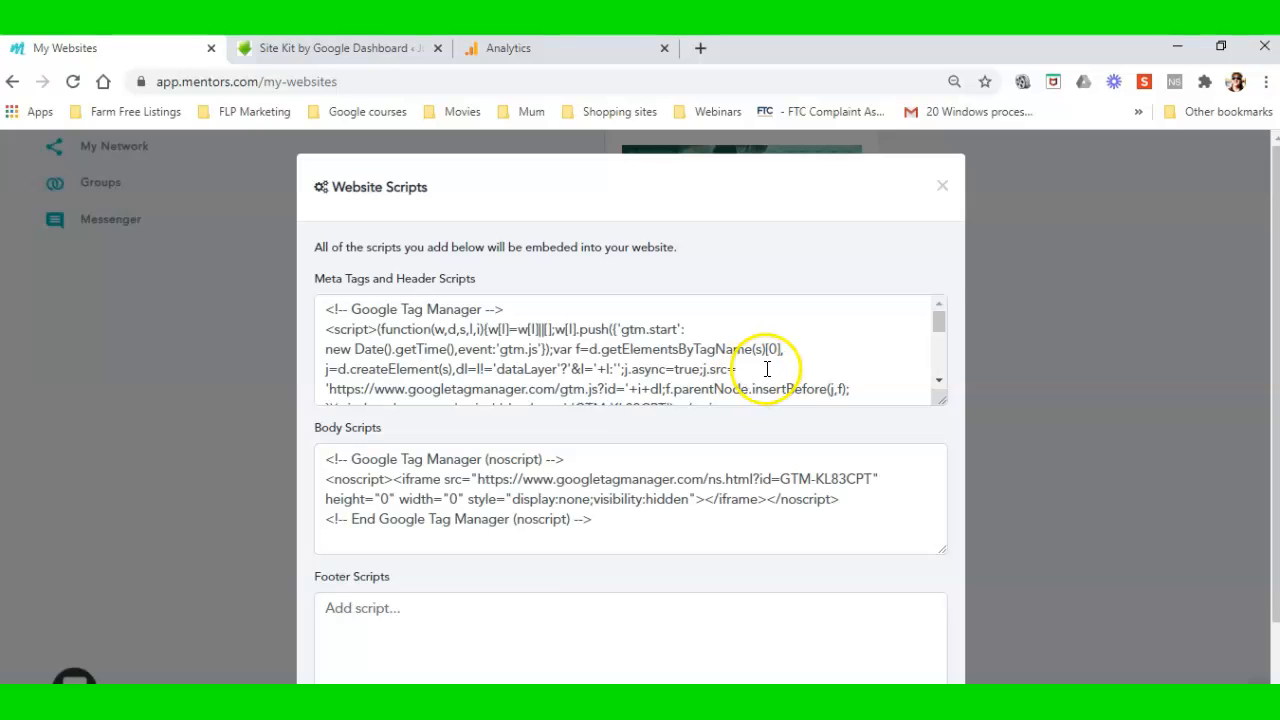
pyautogui.click(941, 185)
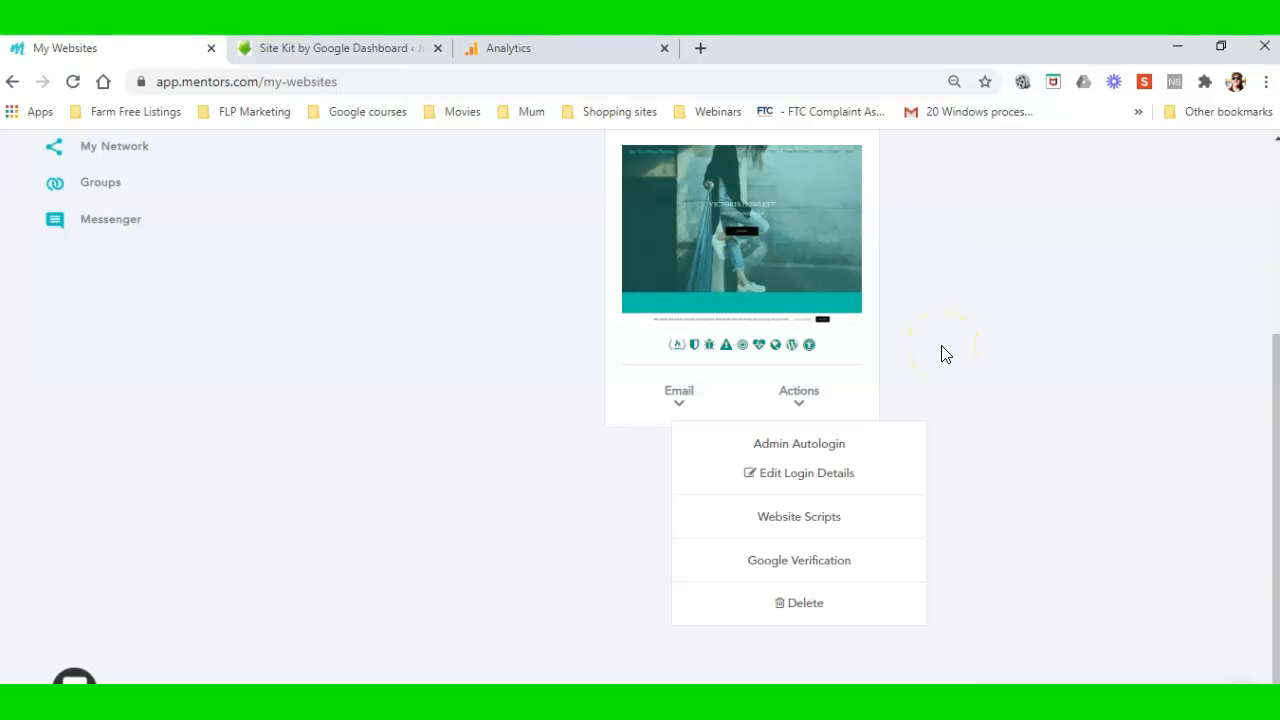
pyautogui.click(512, 50)
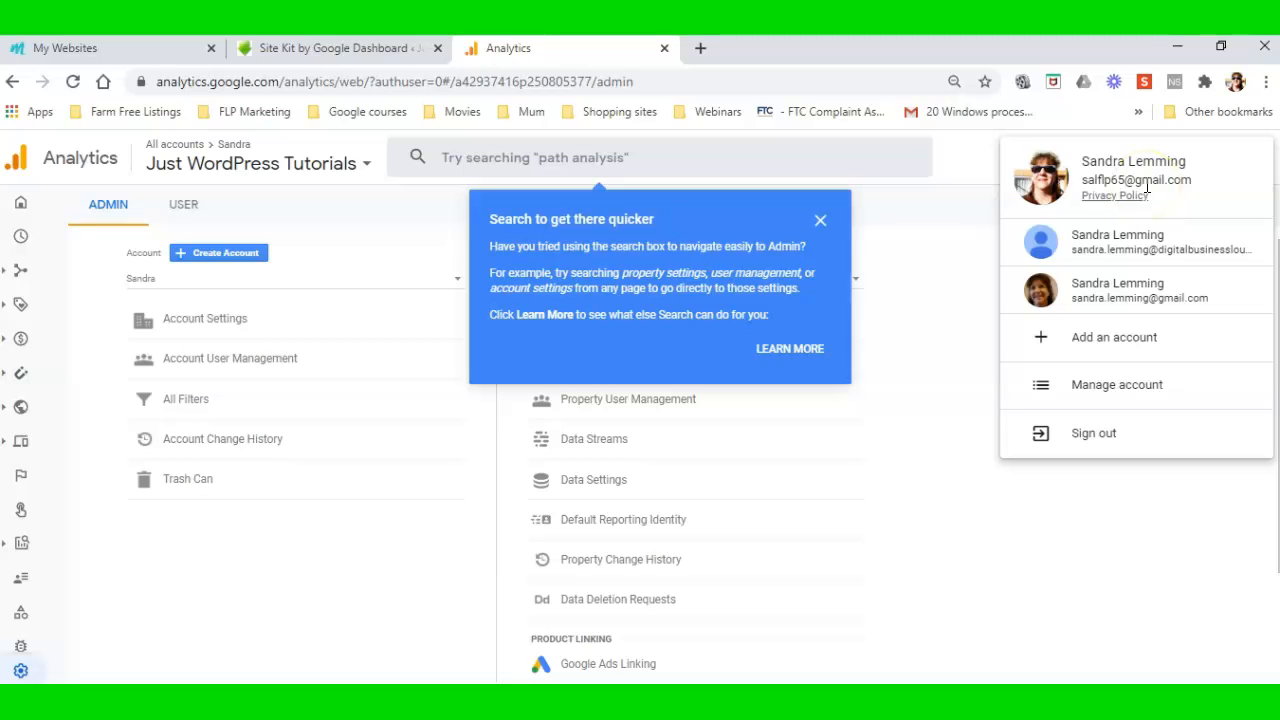
# Search Google for "Google Search Console" in a new browser tab
pyautogui.click(700, 47)
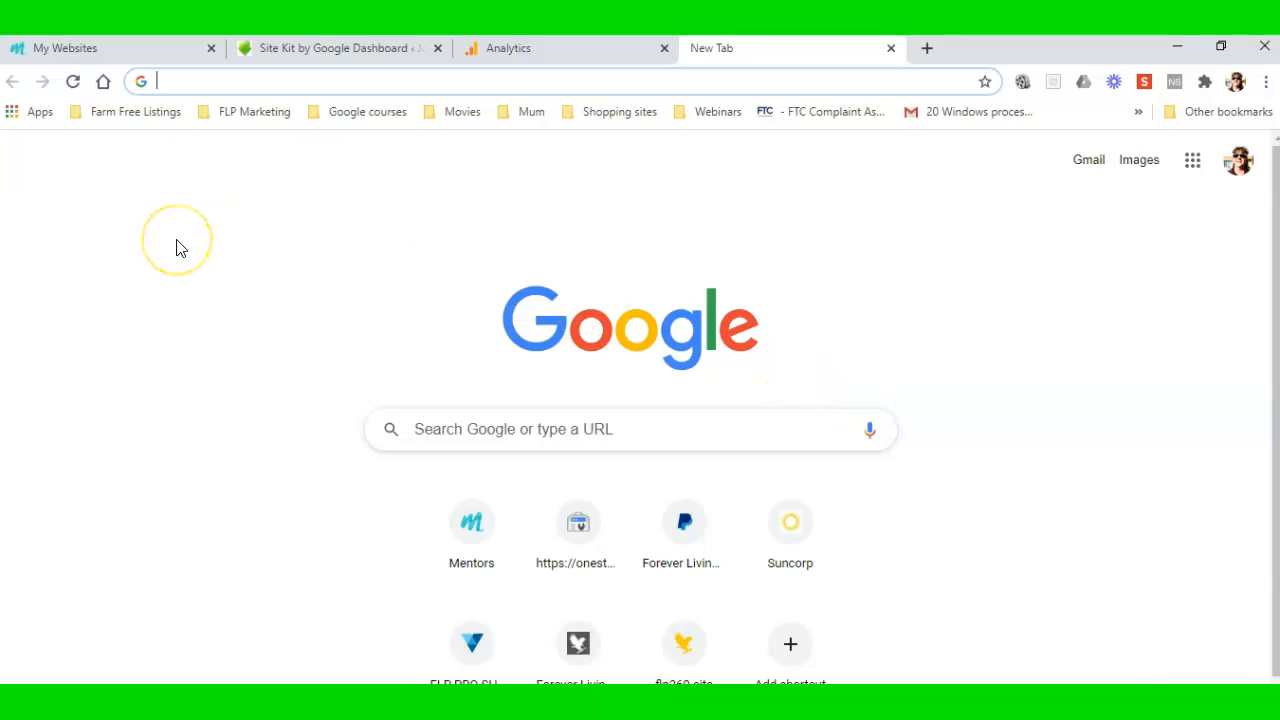
pyautogui.write('Googl')
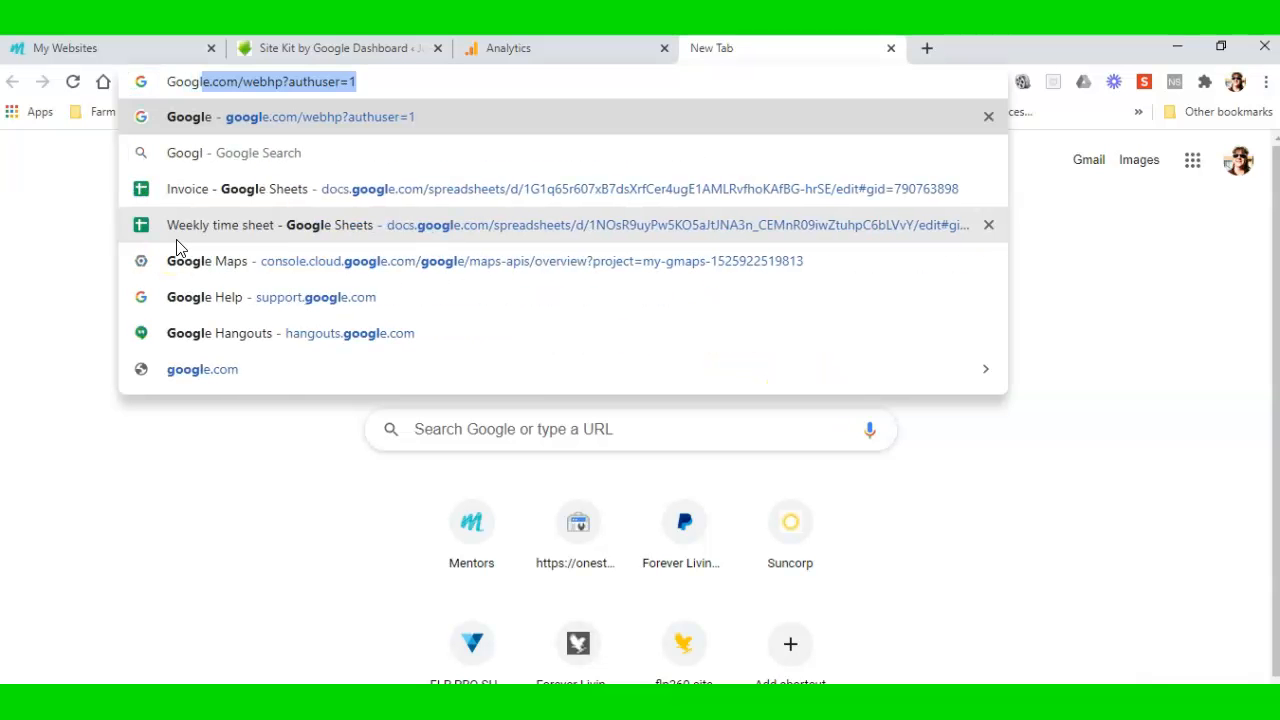
pyautogui.write('e Sea')
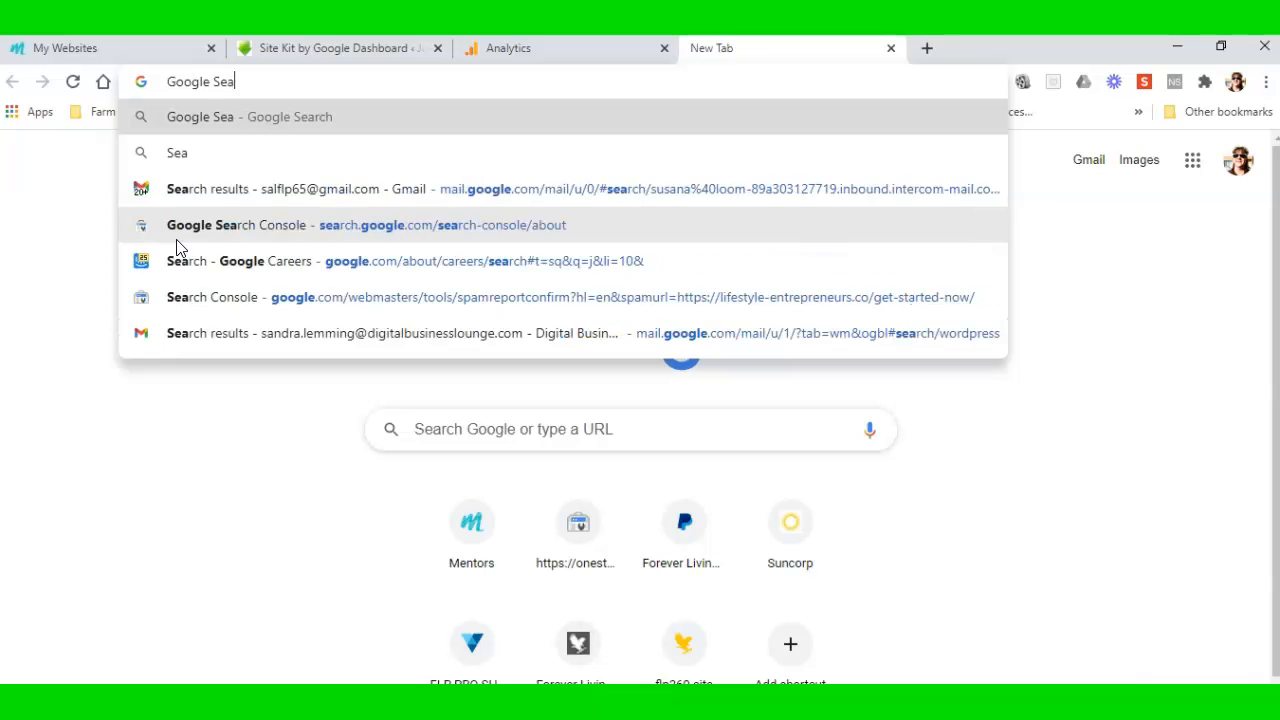
pyautogui.write('rch Co')
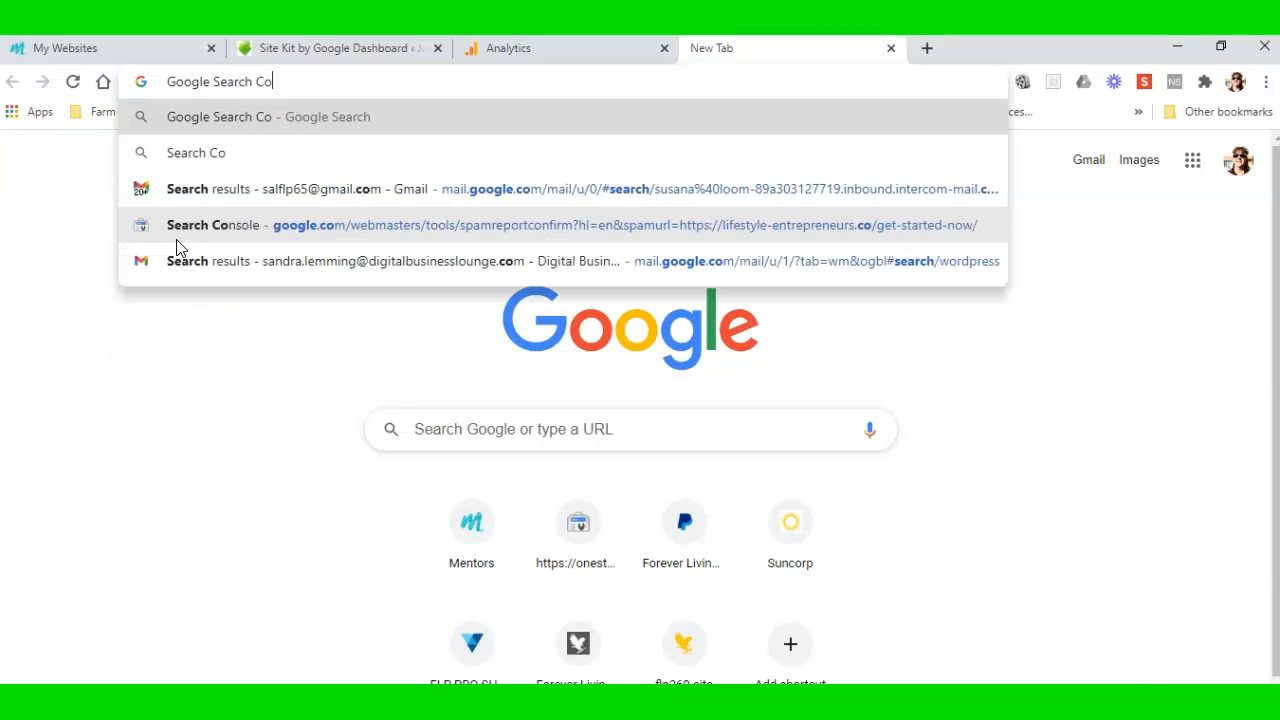
pyautogui.write('nsole')
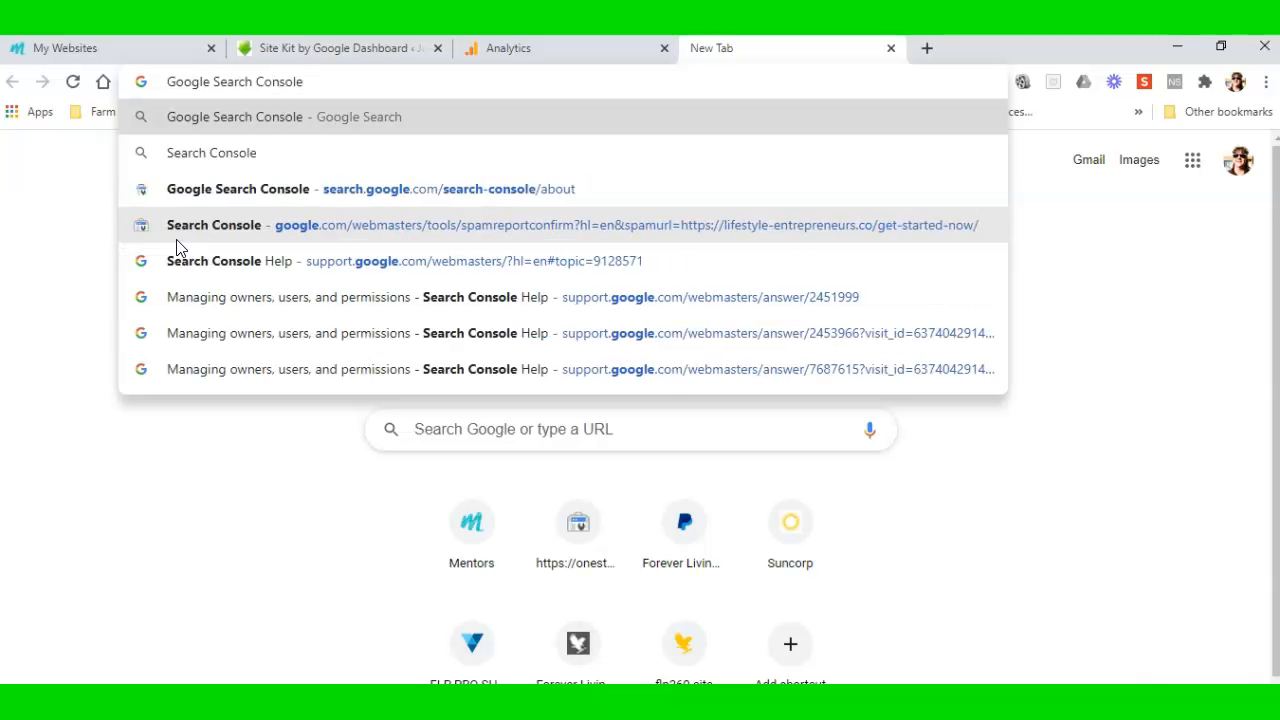
pyautogui.click(257, 117)
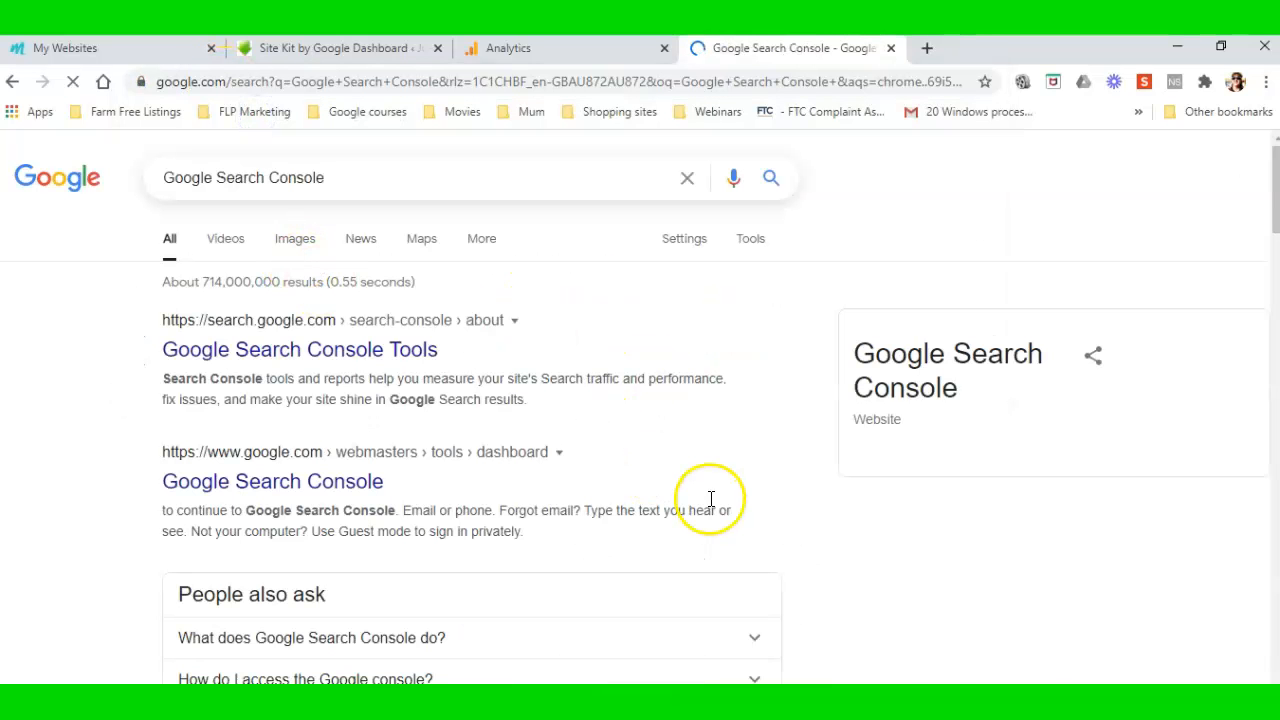
# Open Google Search Console from the search results, close the results page and check the signed-in Google account
pyautogui.click(320, 484)
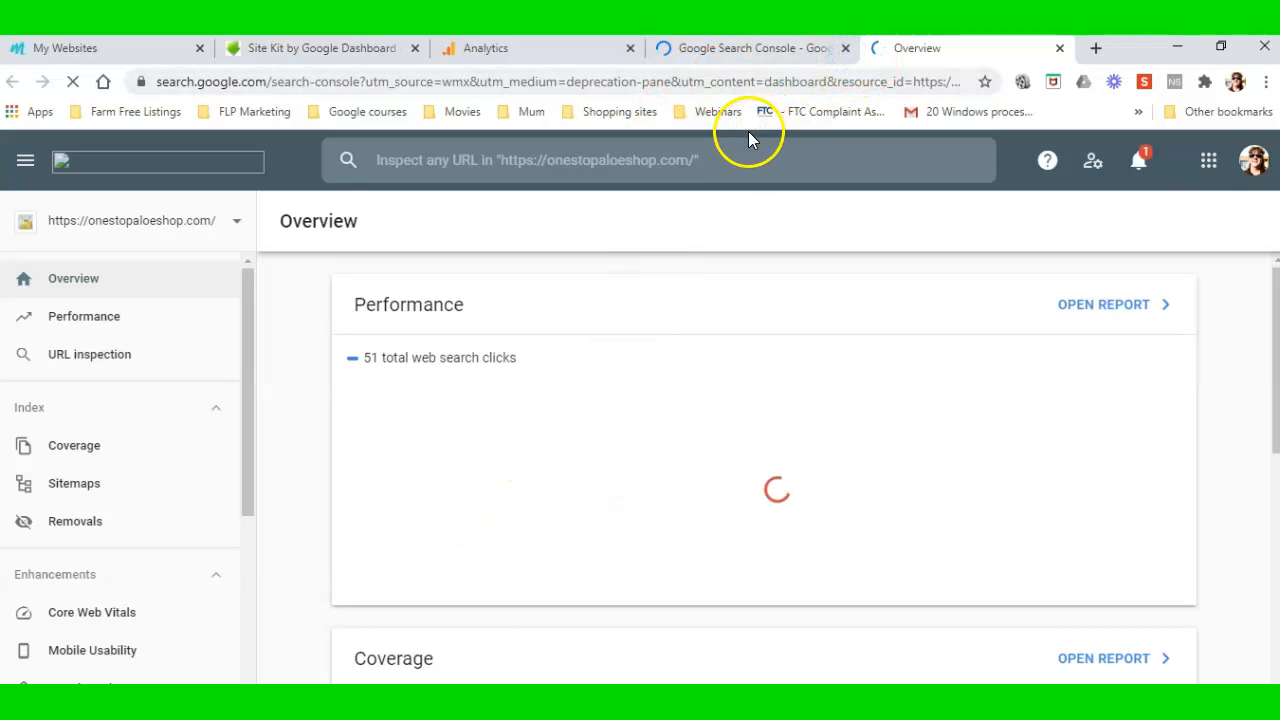
pyautogui.click(845, 49)
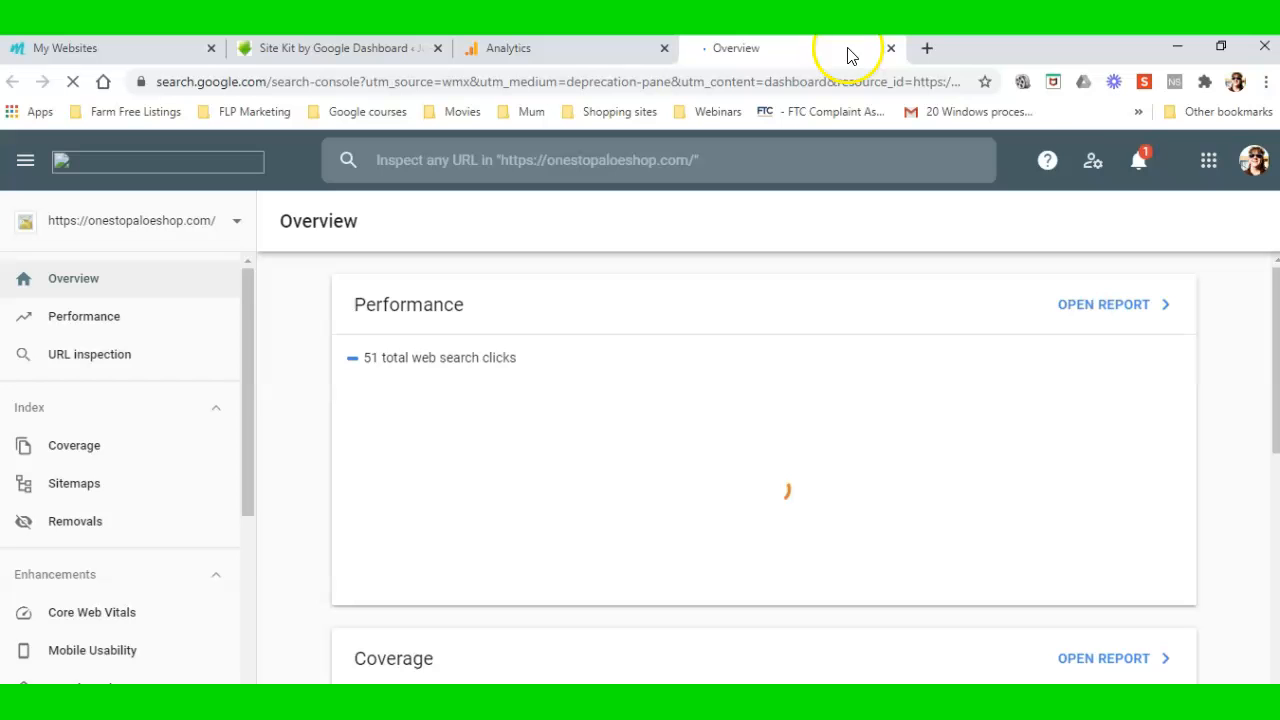
pyautogui.click(1255, 170)
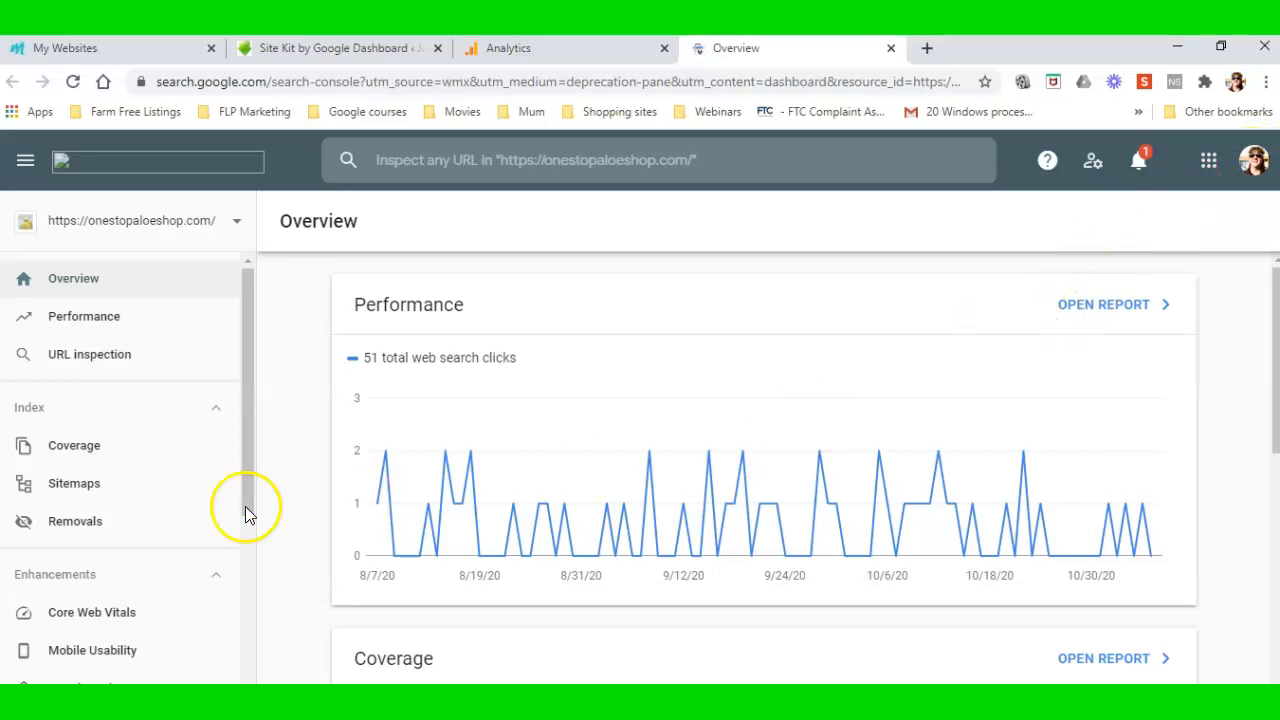
pyautogui.click(240, 226)
pyautogui.click(104, 577)
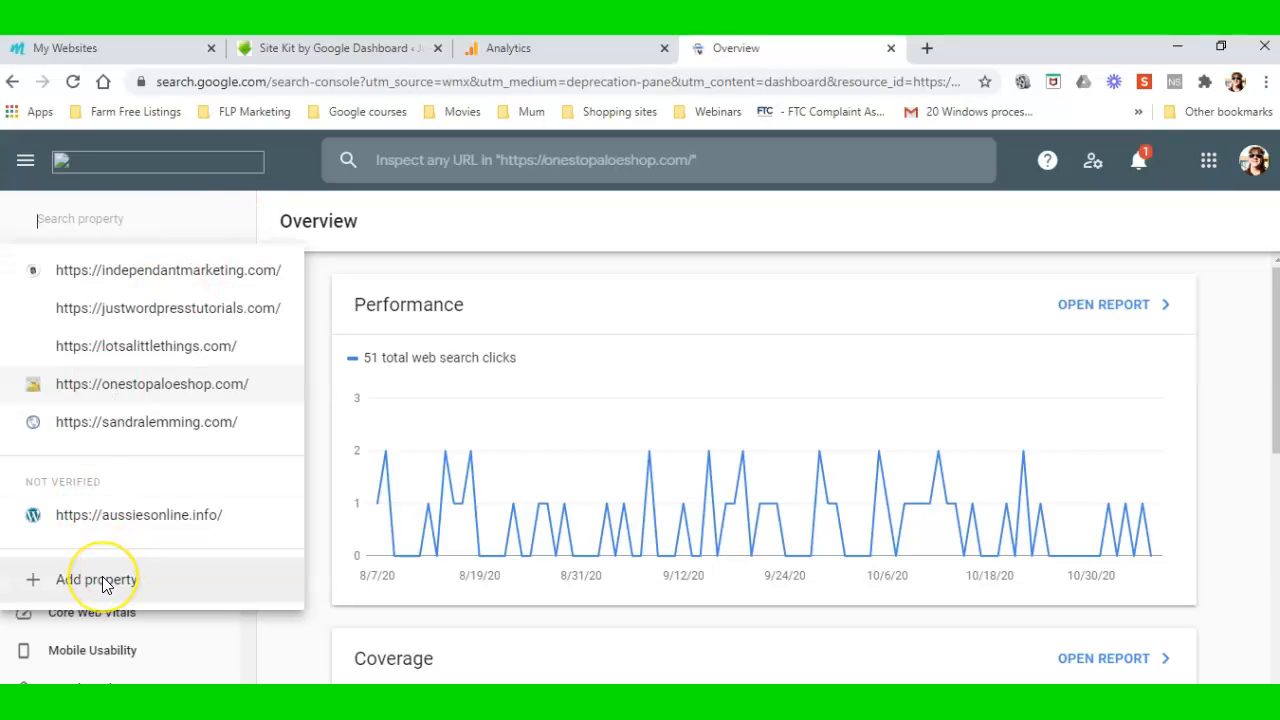
pyautogui.click(102, 578)
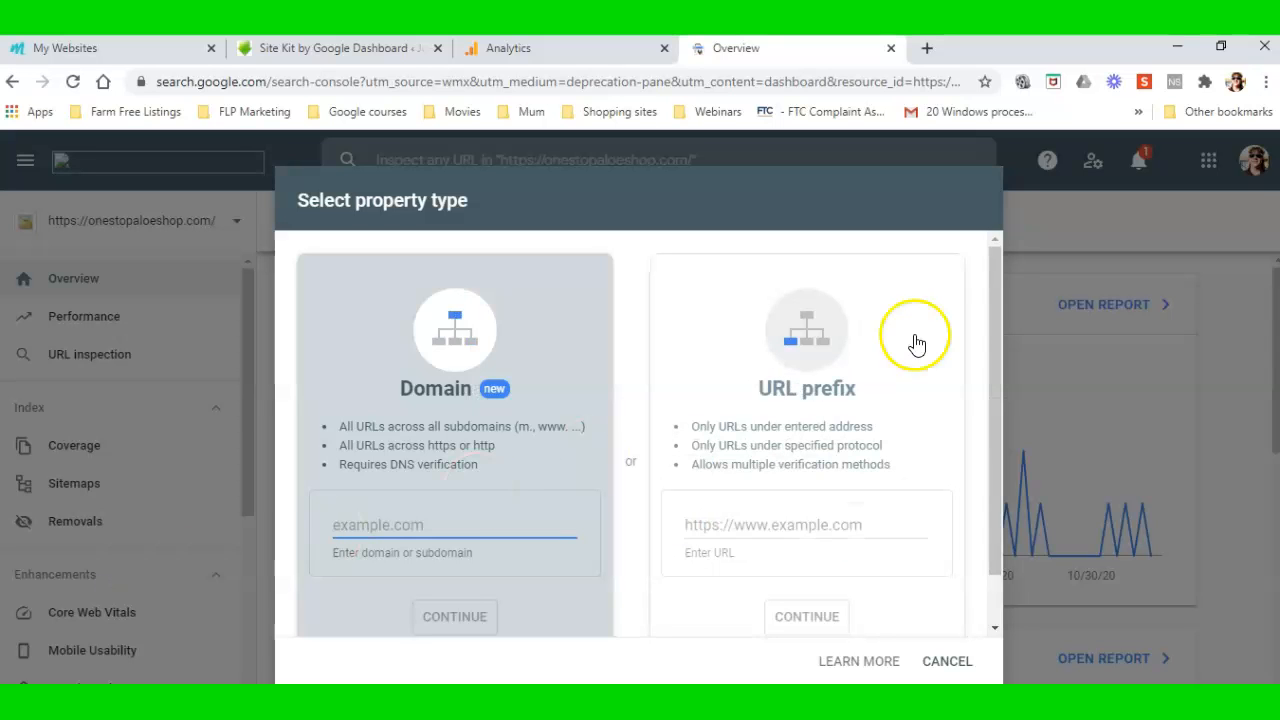
pyautogui.click(958, 665)
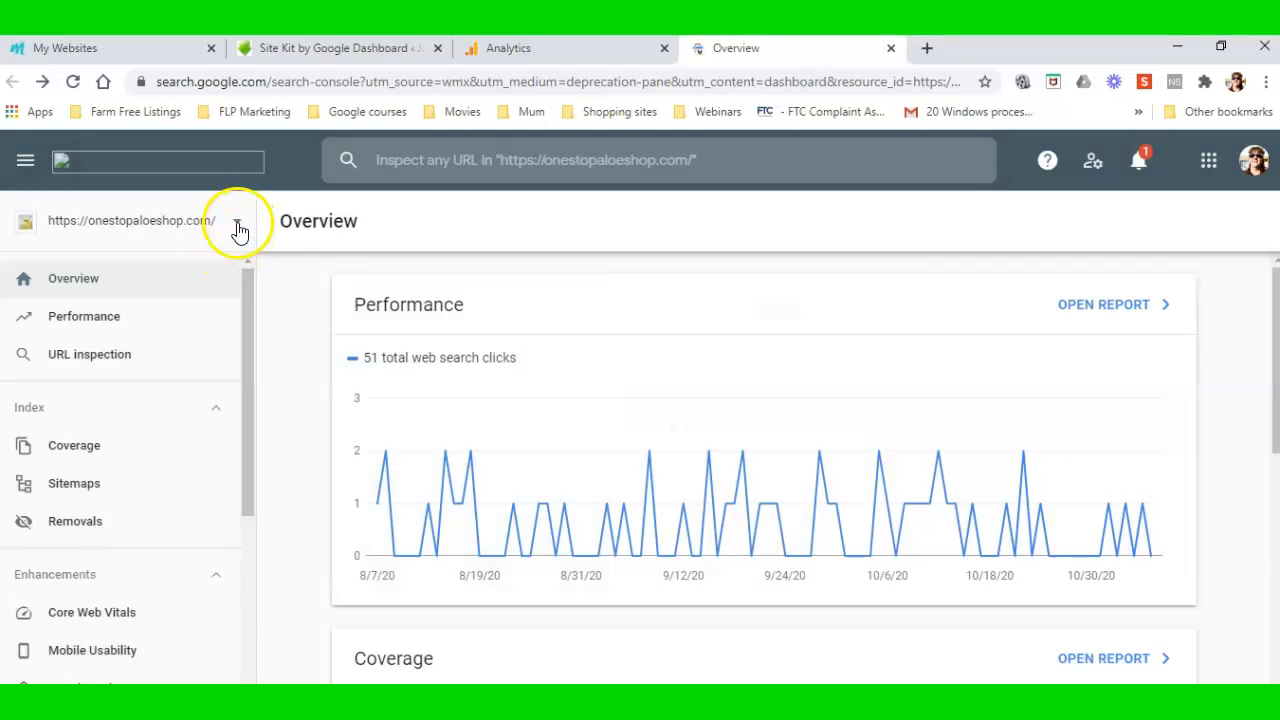
# Start adding a new Search Console property and choose the URL prefix property type
pyautogui.click(238, 226)
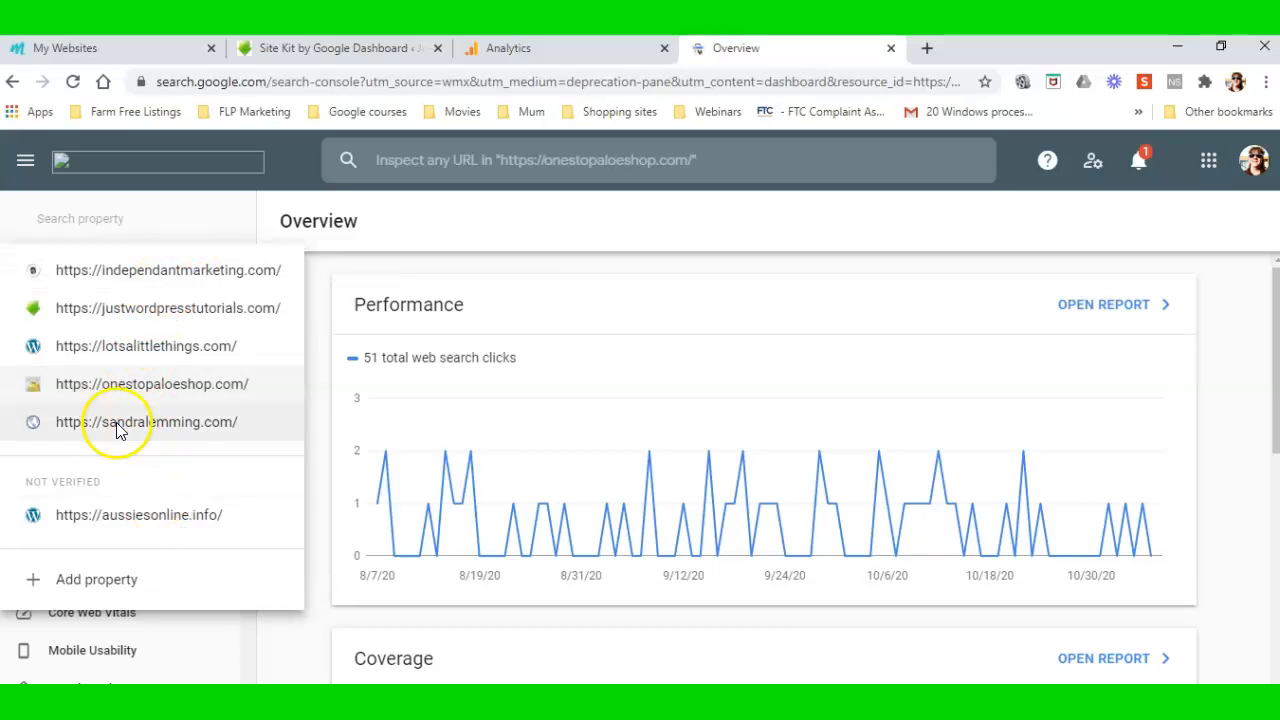
pyautogui.click(114, 580)
pyautogui.click(803, 548)
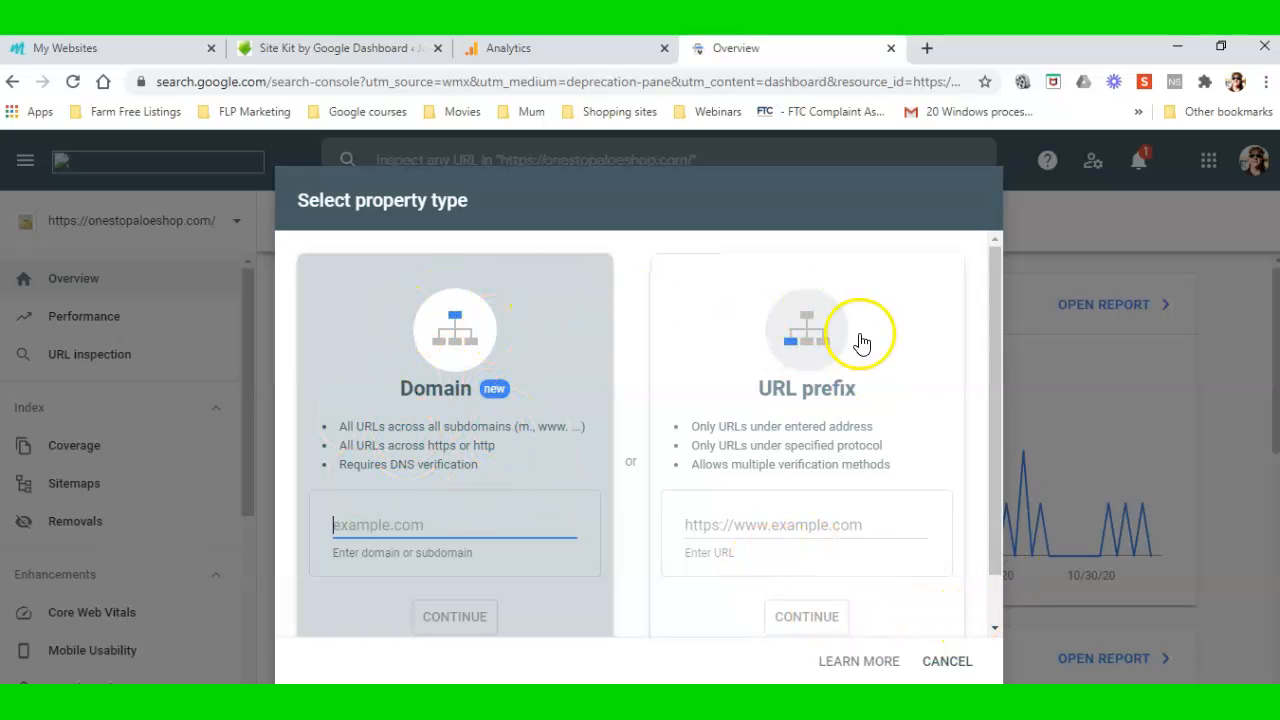
pyautogui.click(812, 364)
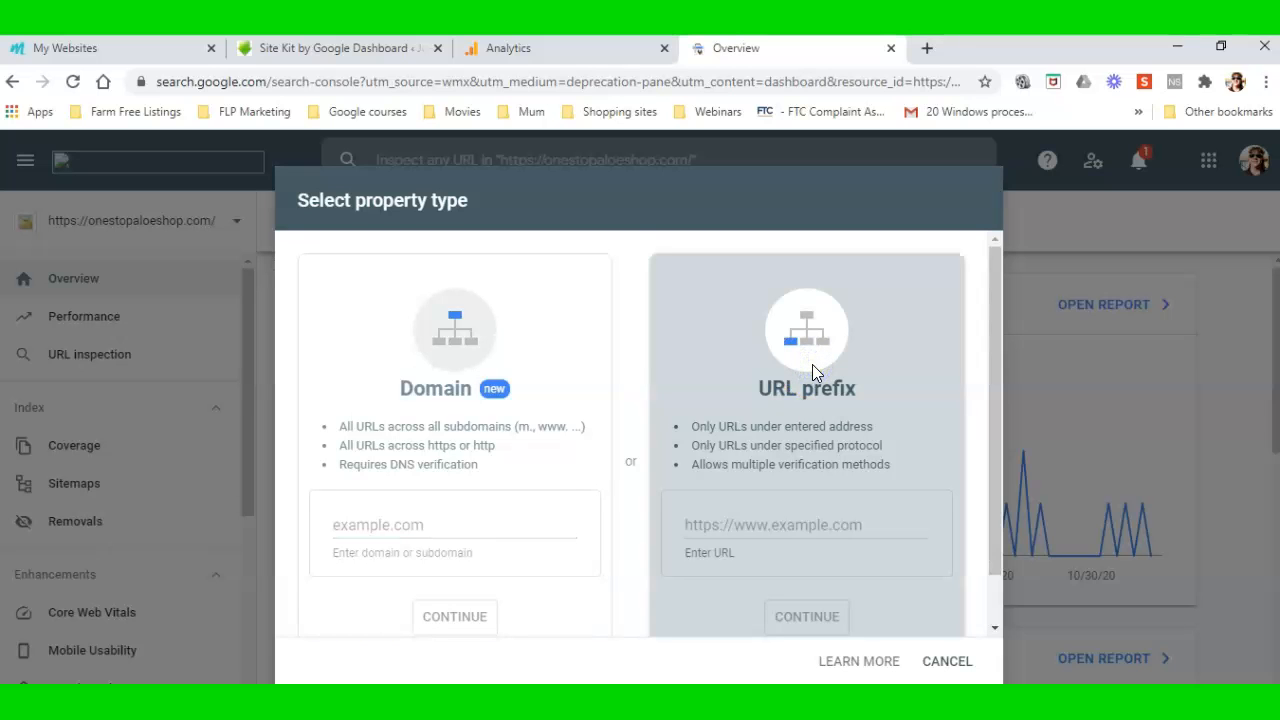
pyautogui.click(838, 496)
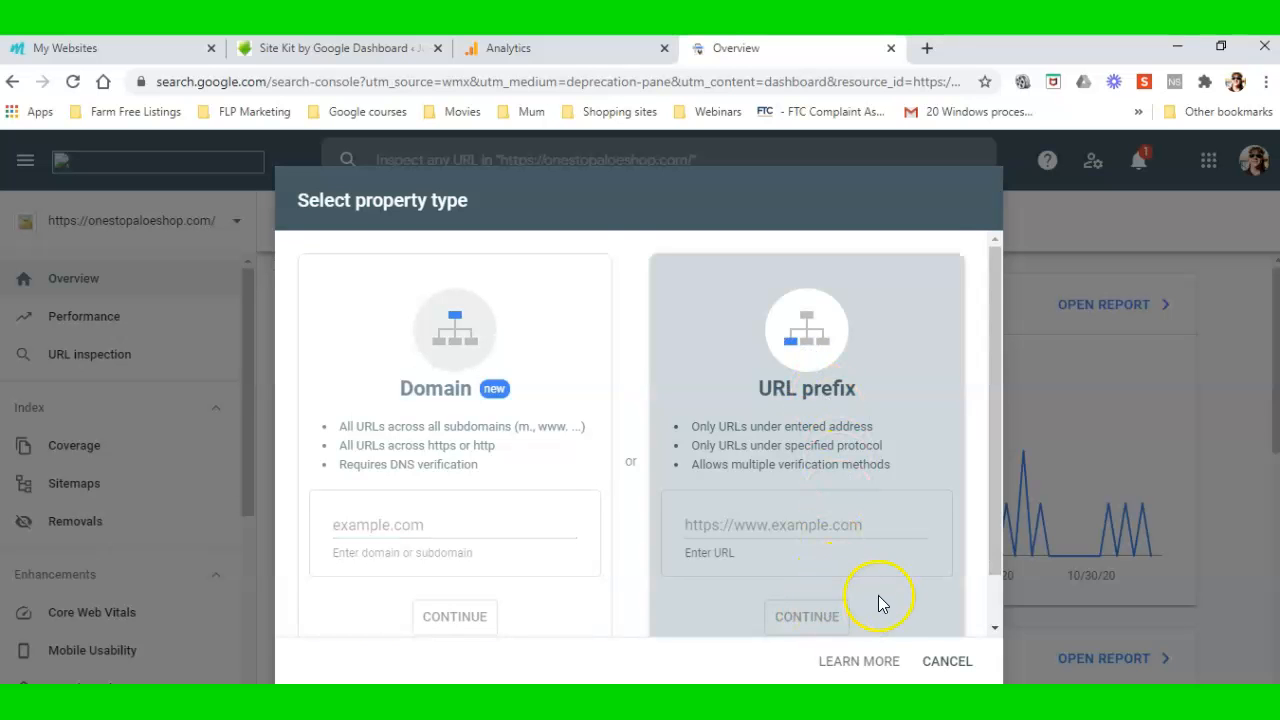
pyautogui.scroll(-1, 870, 600)
pyautogui.click(738, 467)
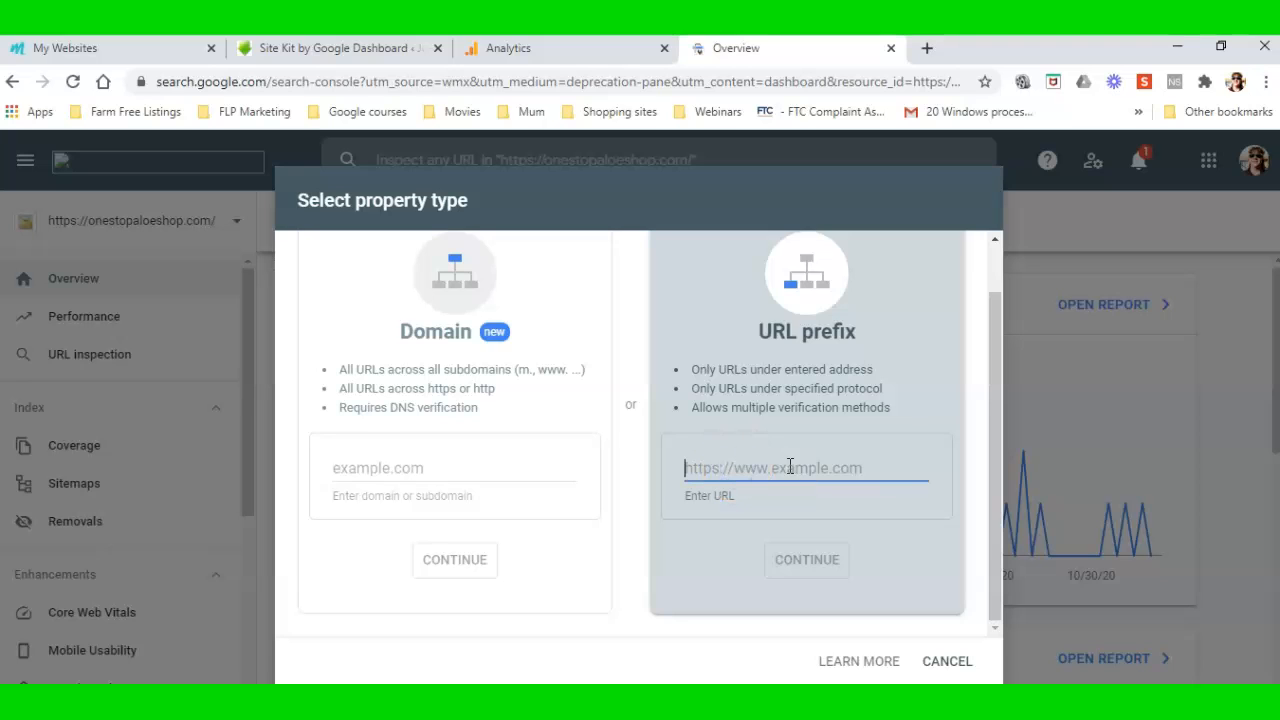
pyautogui.write('https://')
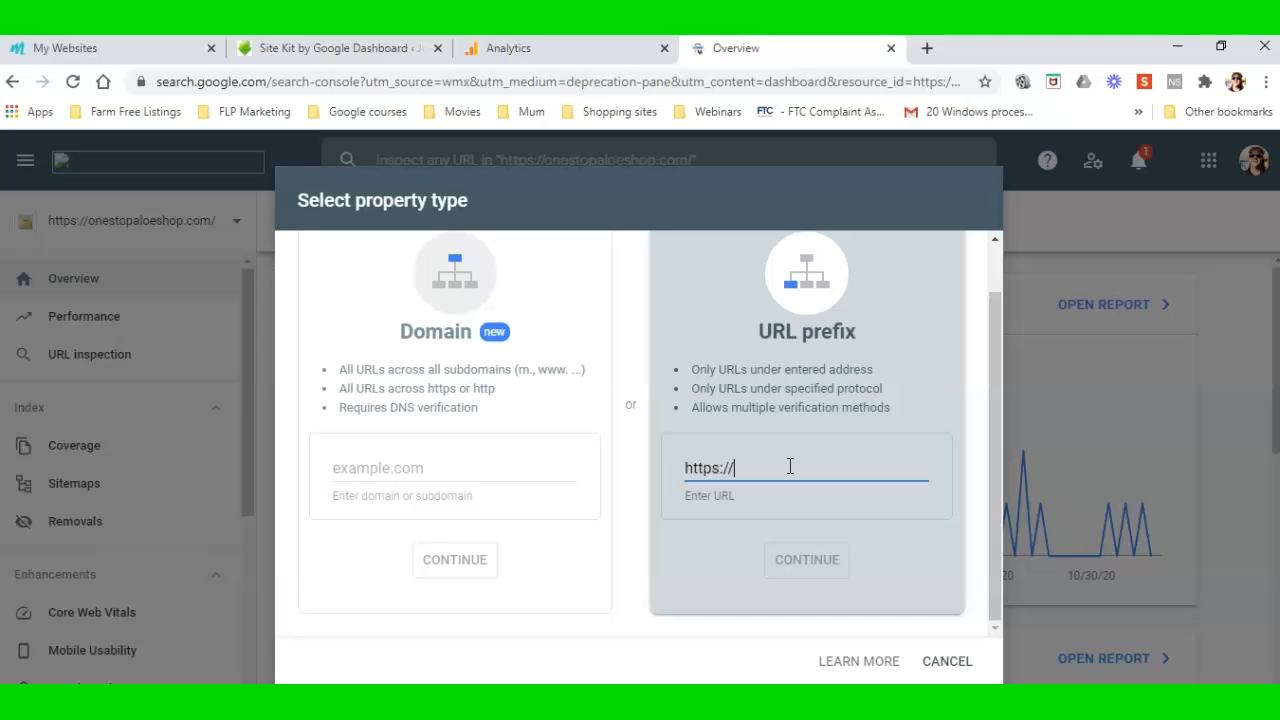
pyautogui.write('lot')
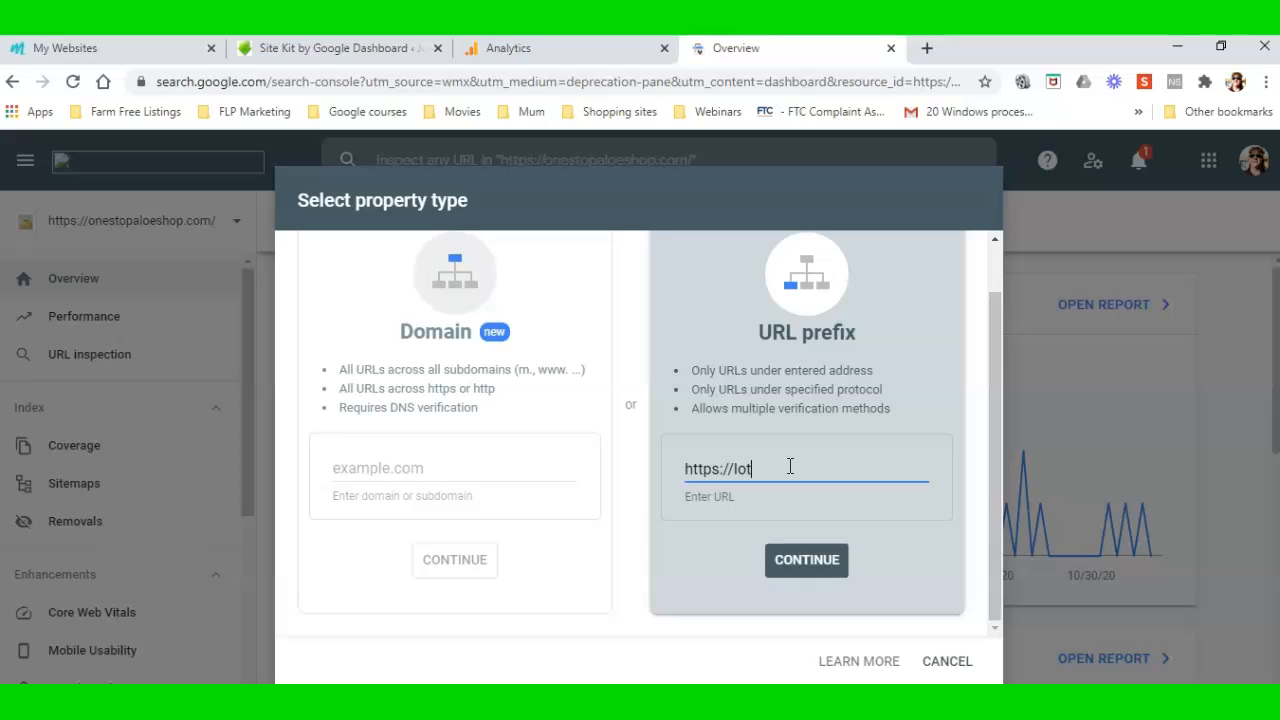
pyautogui.press('BackSpace')
pyautogui.press('BackSpace')
pyautogui.press('BackSpace')
pyautogui.write('maybe')
pyautogui.write('gifts.com')
pyautogui.click(812, 572)
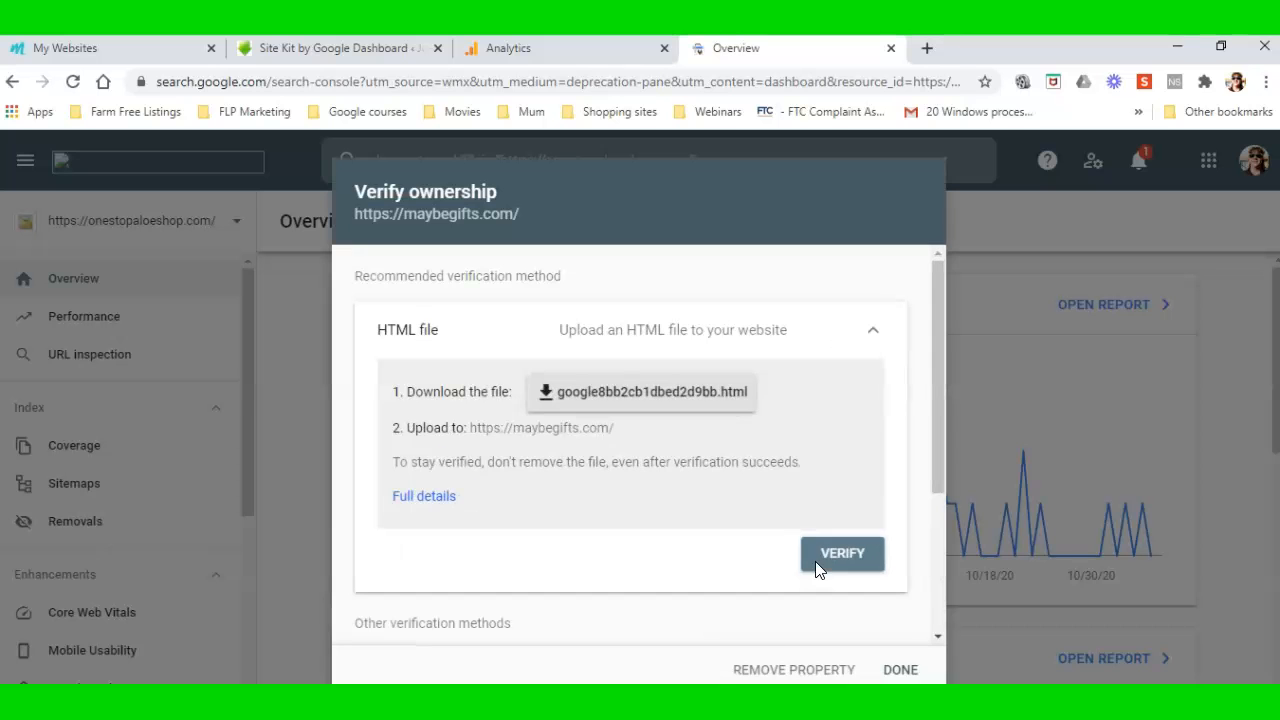
# Look through the full details help for HTML file verification, close it and review the other verification methods for maybegifts.com
pyautogui.click(698, 526)
pyautogui.click(435, 498)
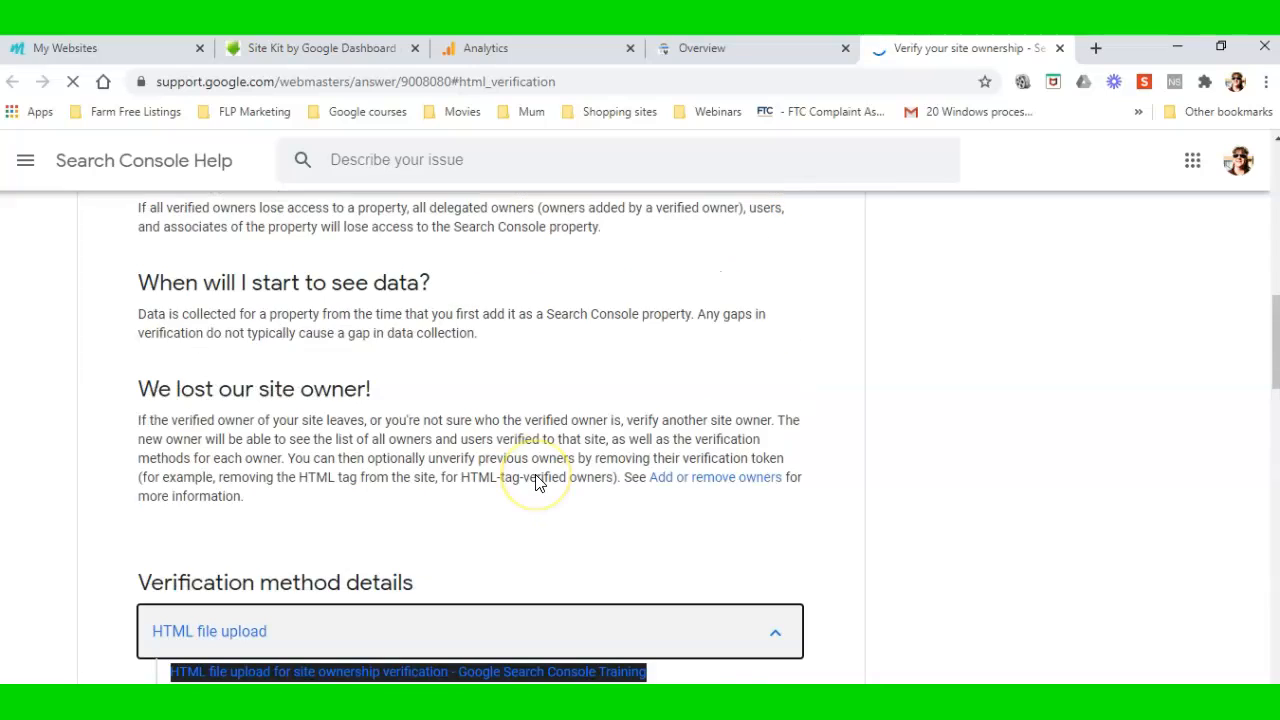
pyautogui.scroll(5, 537, 475)
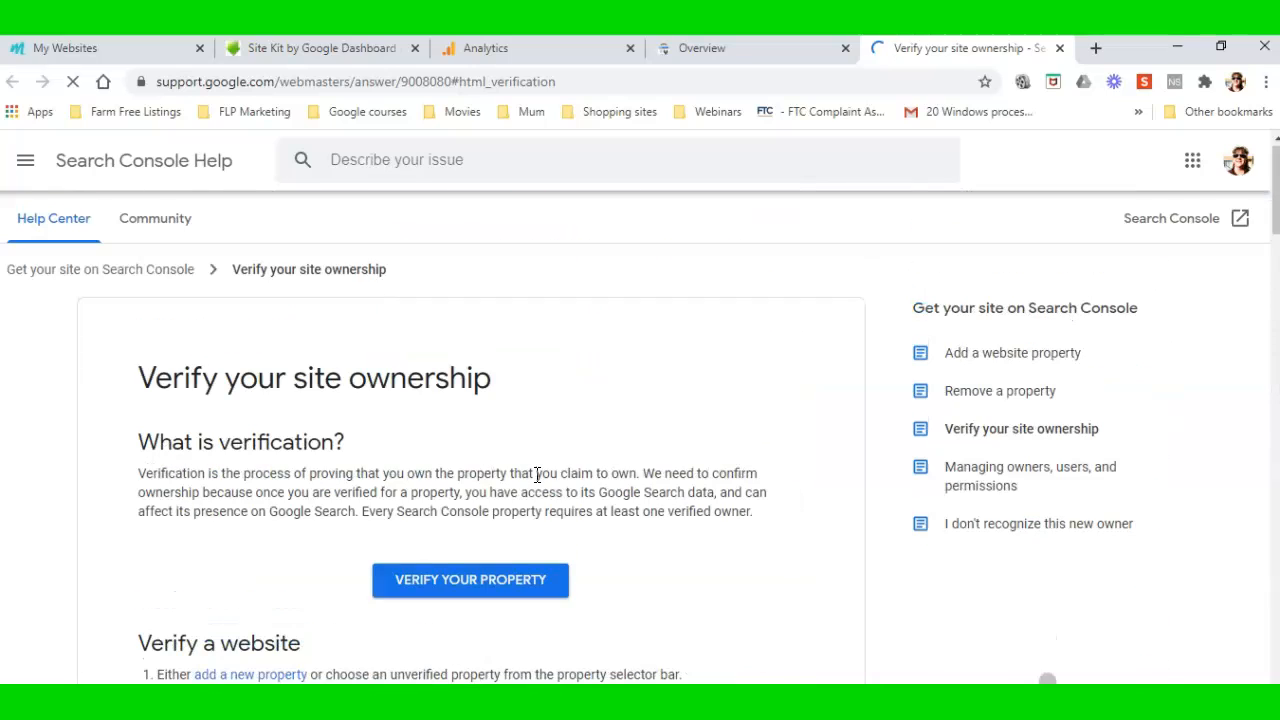
pyautogui.scroll(-3, 656, 502)
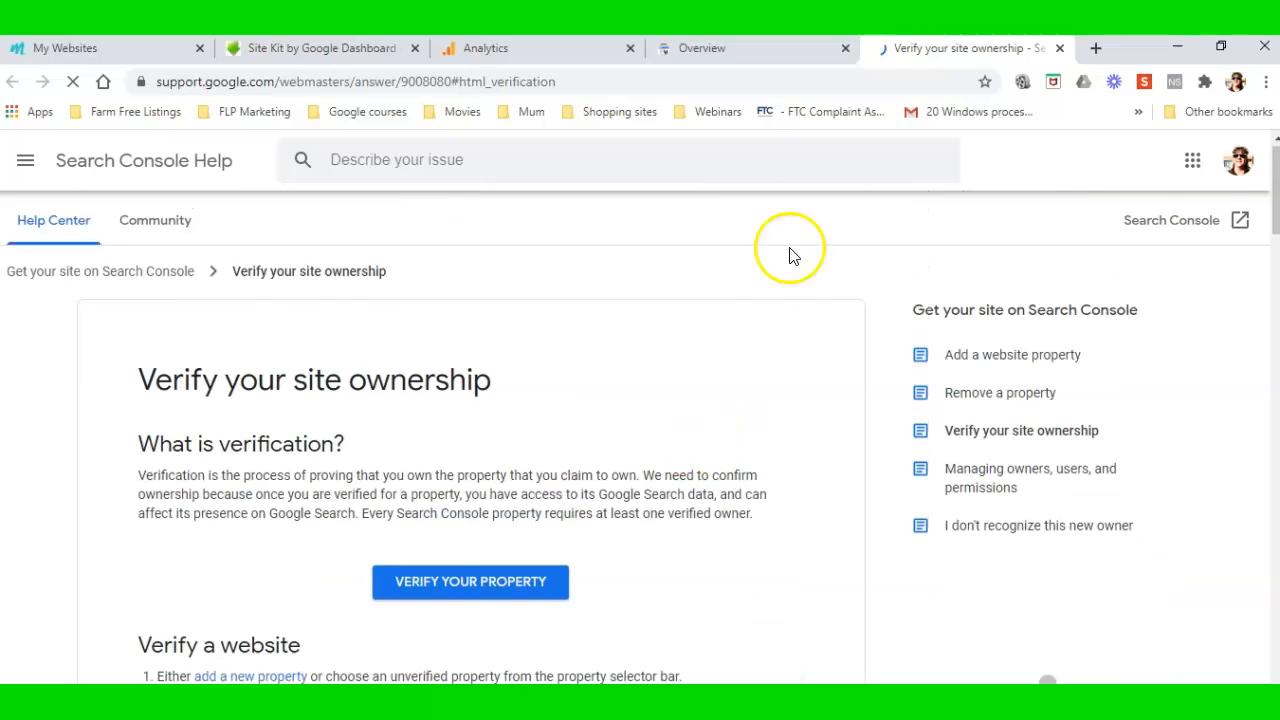
pyautogui.click(757, 51)
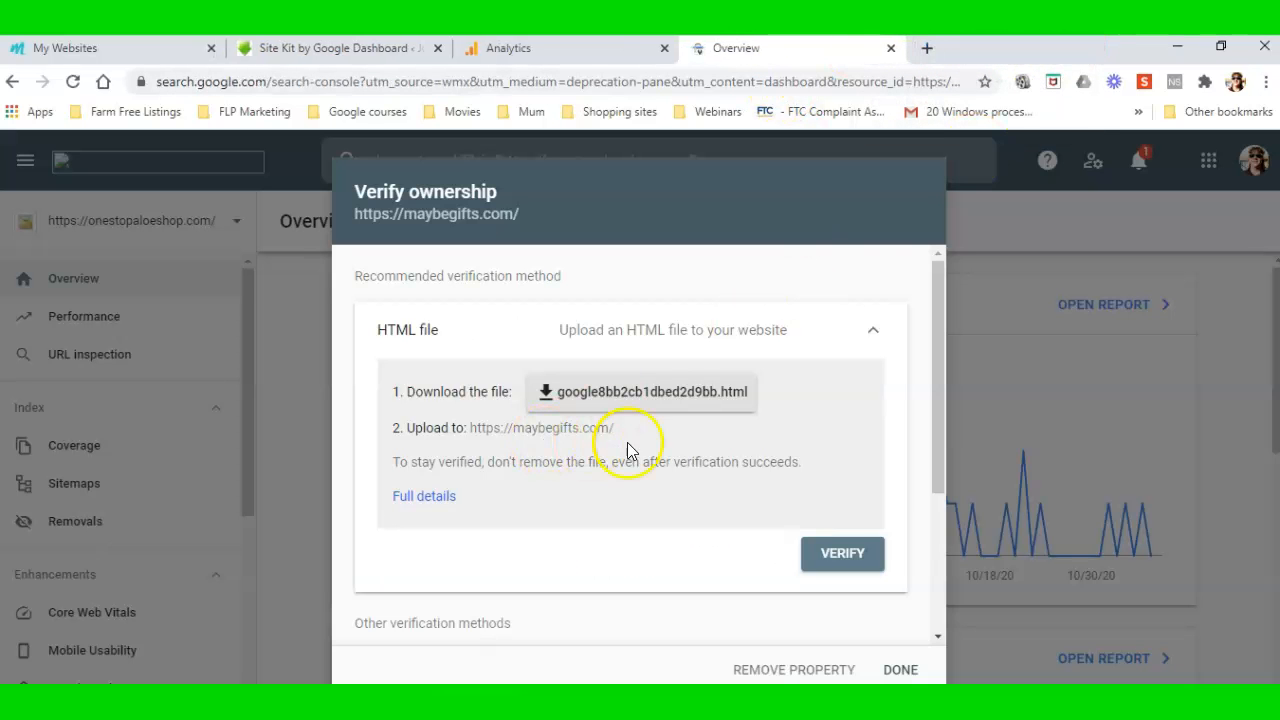
pyautogui.moveTo(939, 400); pyautogui.dragTo(944, 548)
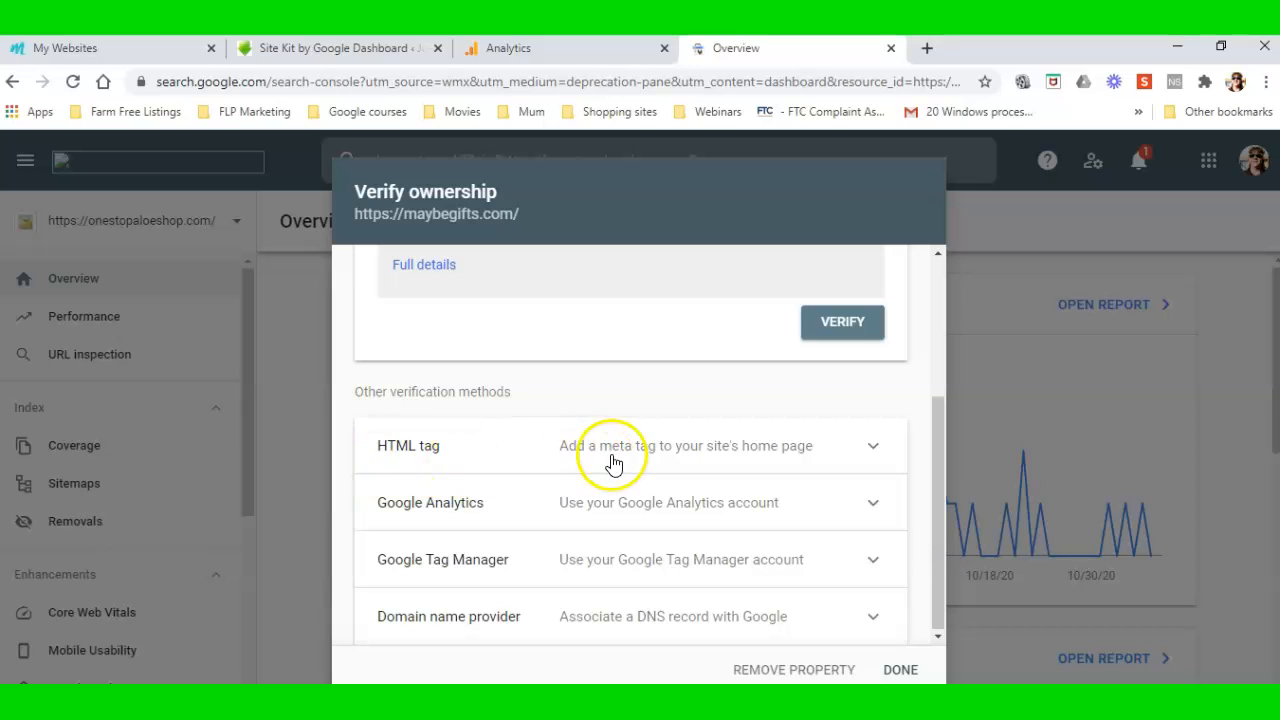
# Expand the HTML tag verification method for maybegifts.com and copy its meta tag
pyautogui.click(872, 450)
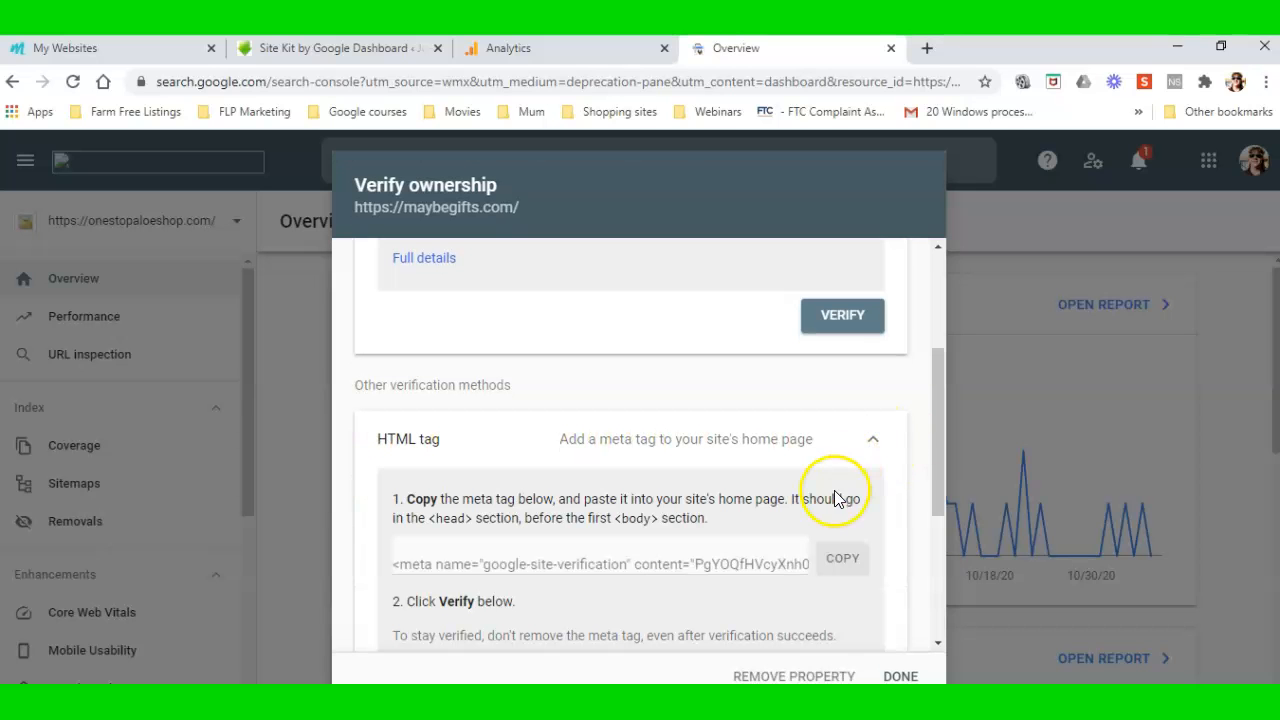
pyautogui.moveTo(937, 476); pyautogui.dragTo(937, 490)
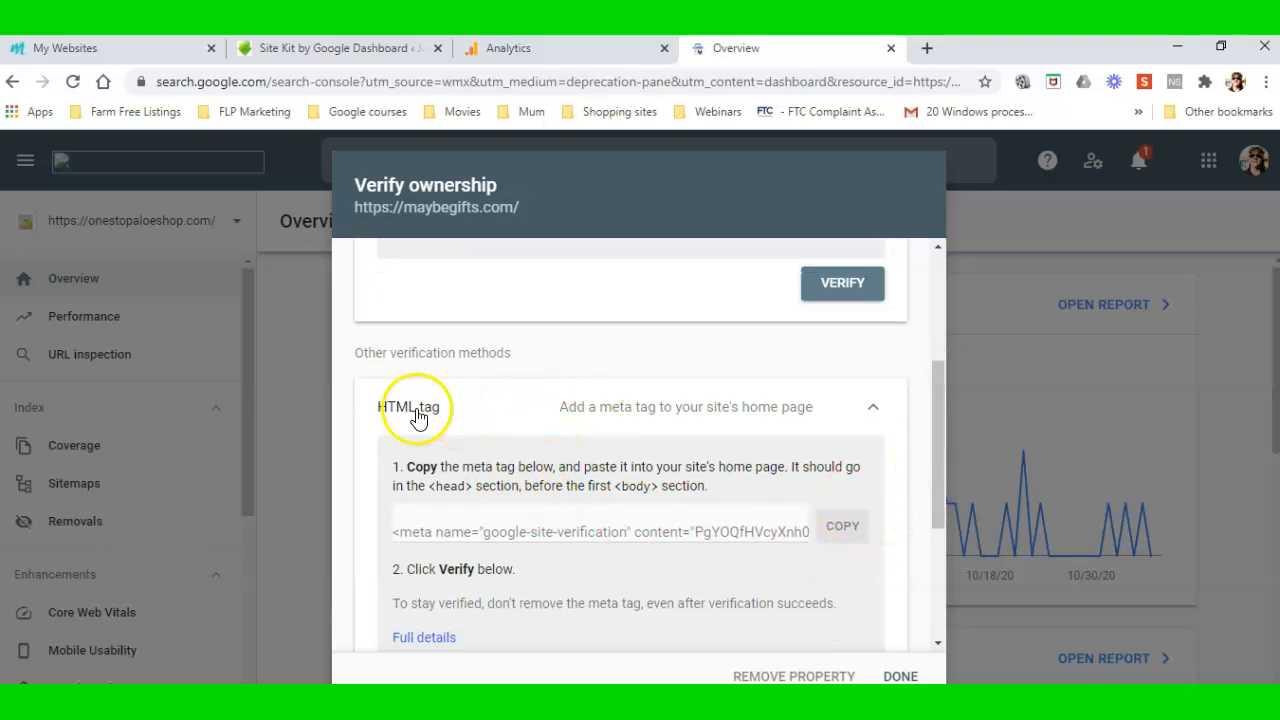
pyautogui.click(845, 533)
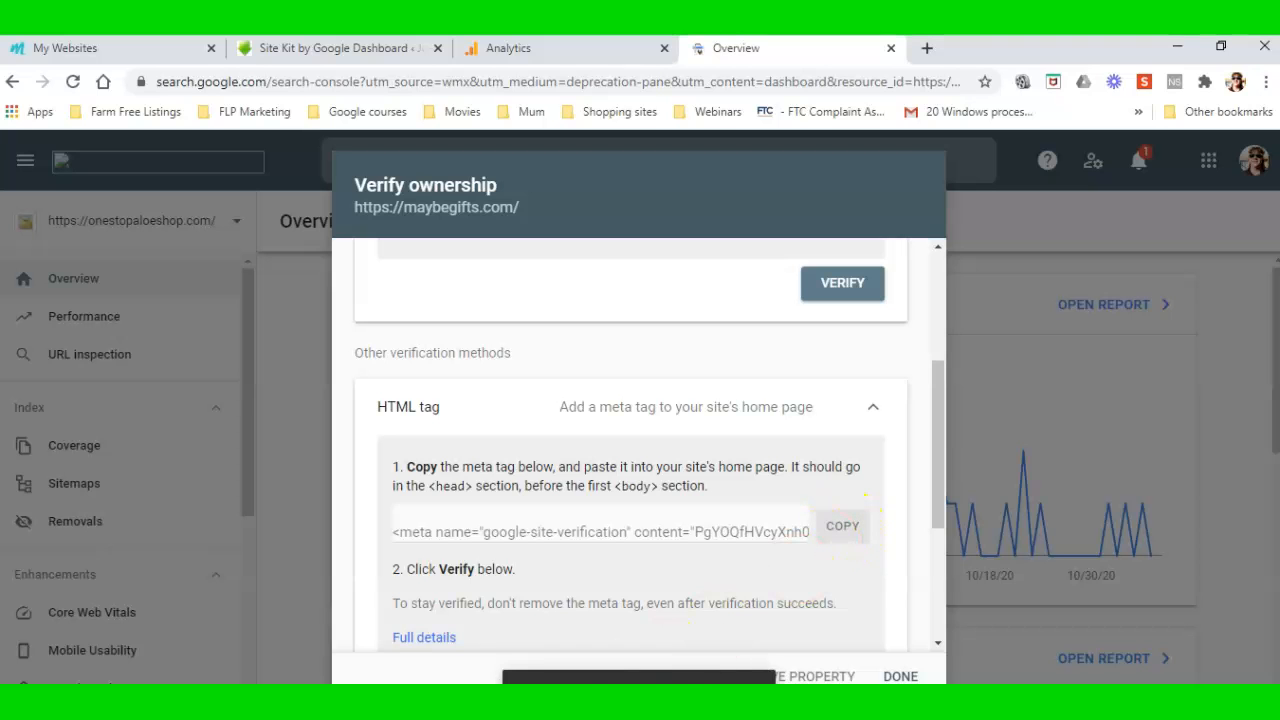
# Switch to the My Websites page and open the website's Google Verification file upload dialog
pyautogui.click(55, 47)
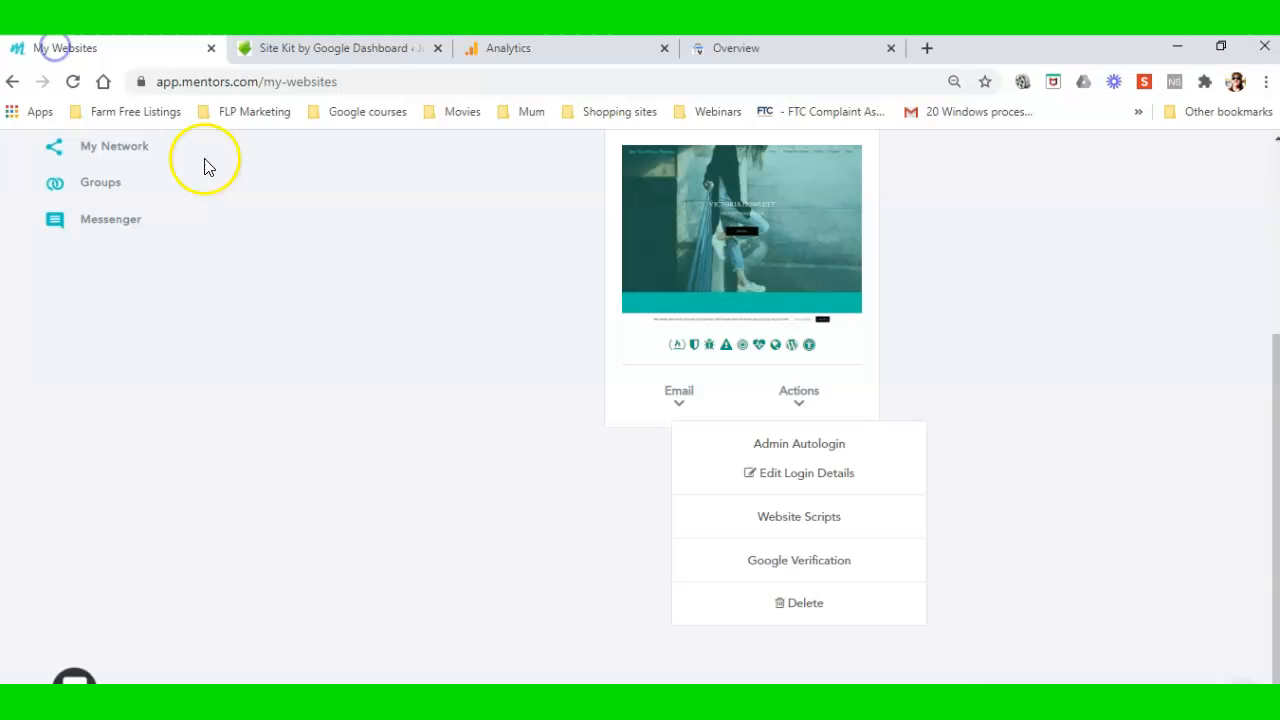
pyautogui.click(775, 561)
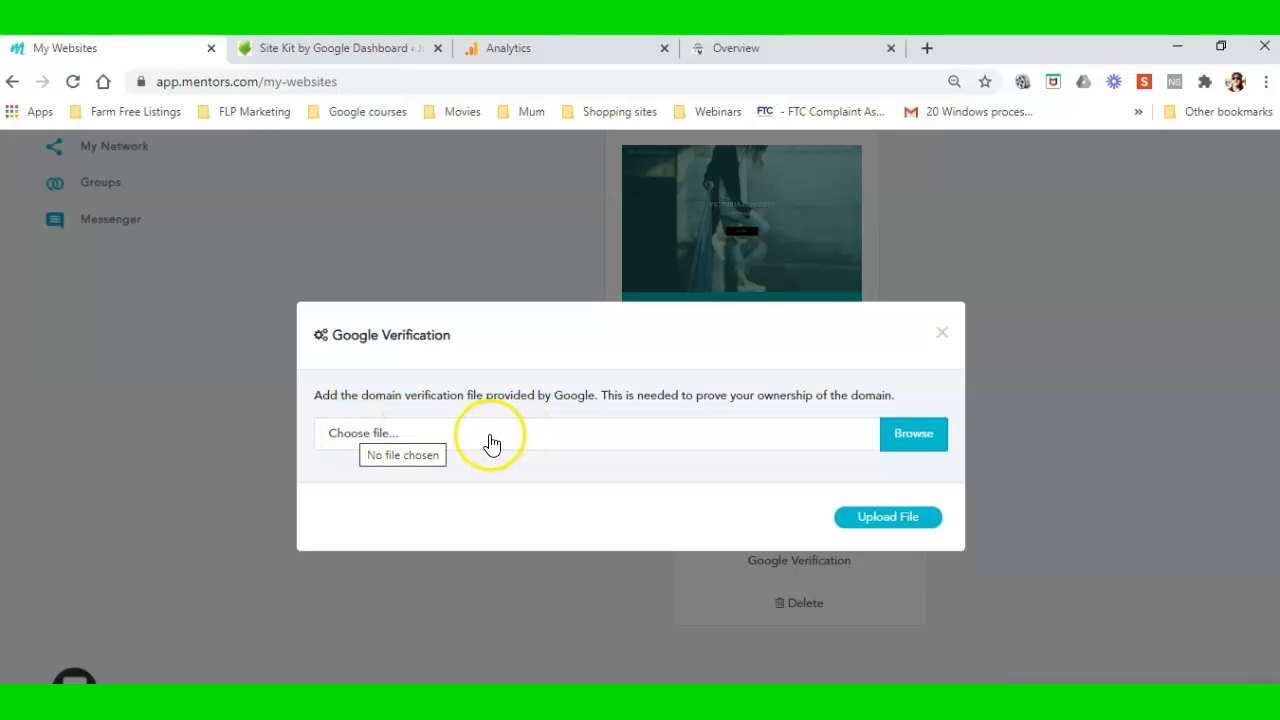
pyautogui.click(942, 334)
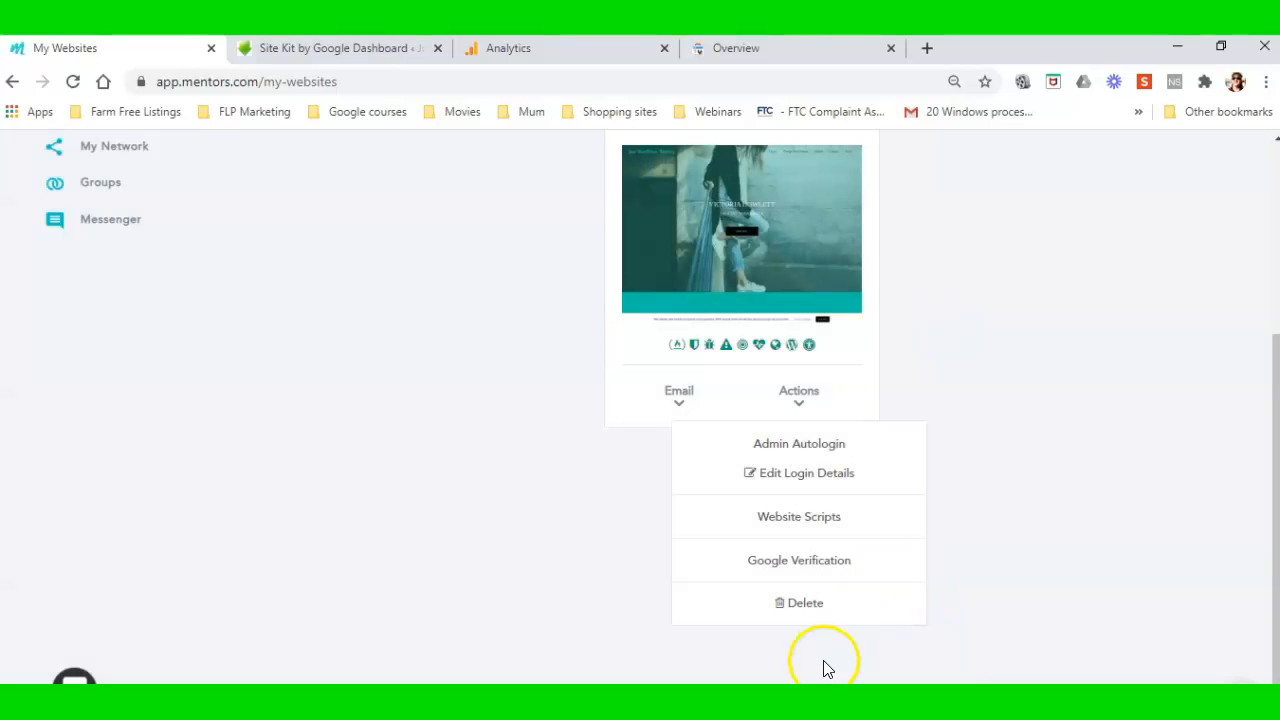
pyautogui.click(811, 560)
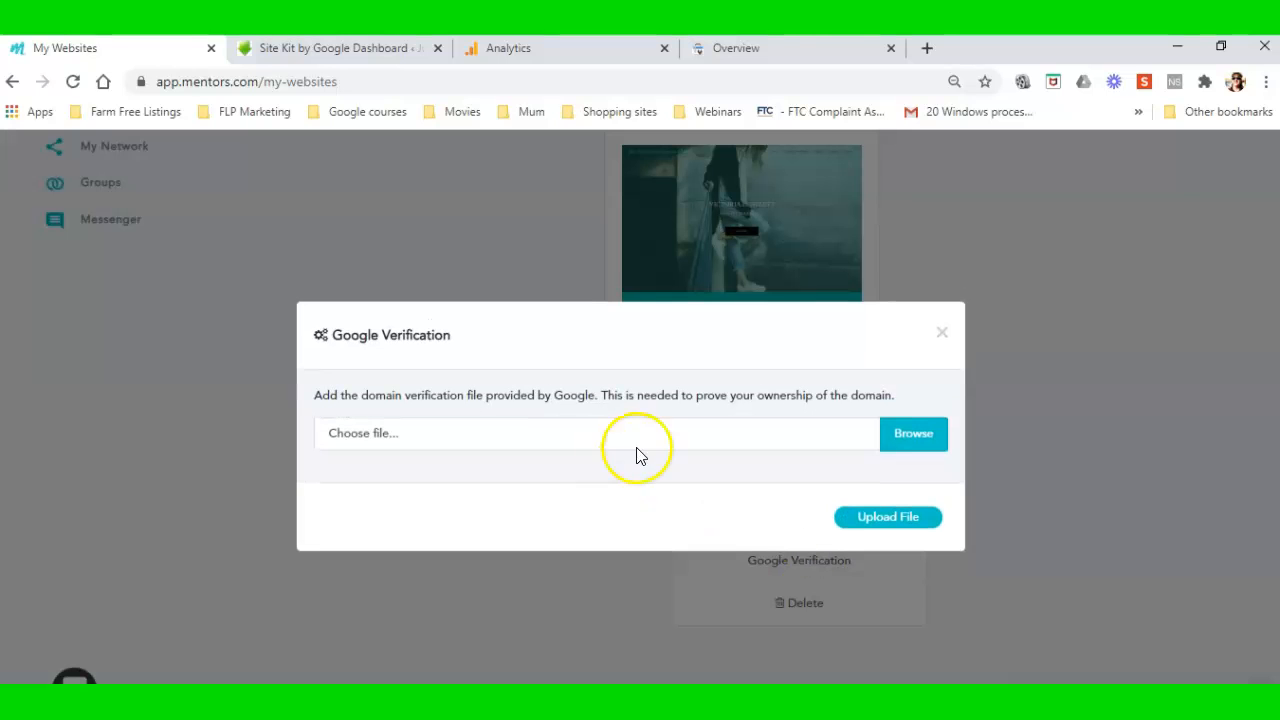
# Return to Search Console and download the HTML verification file for maybegifts.com to the Desktop
pyautogui.click(737, 47)
pyautogui.scroll(3, 757, 525)
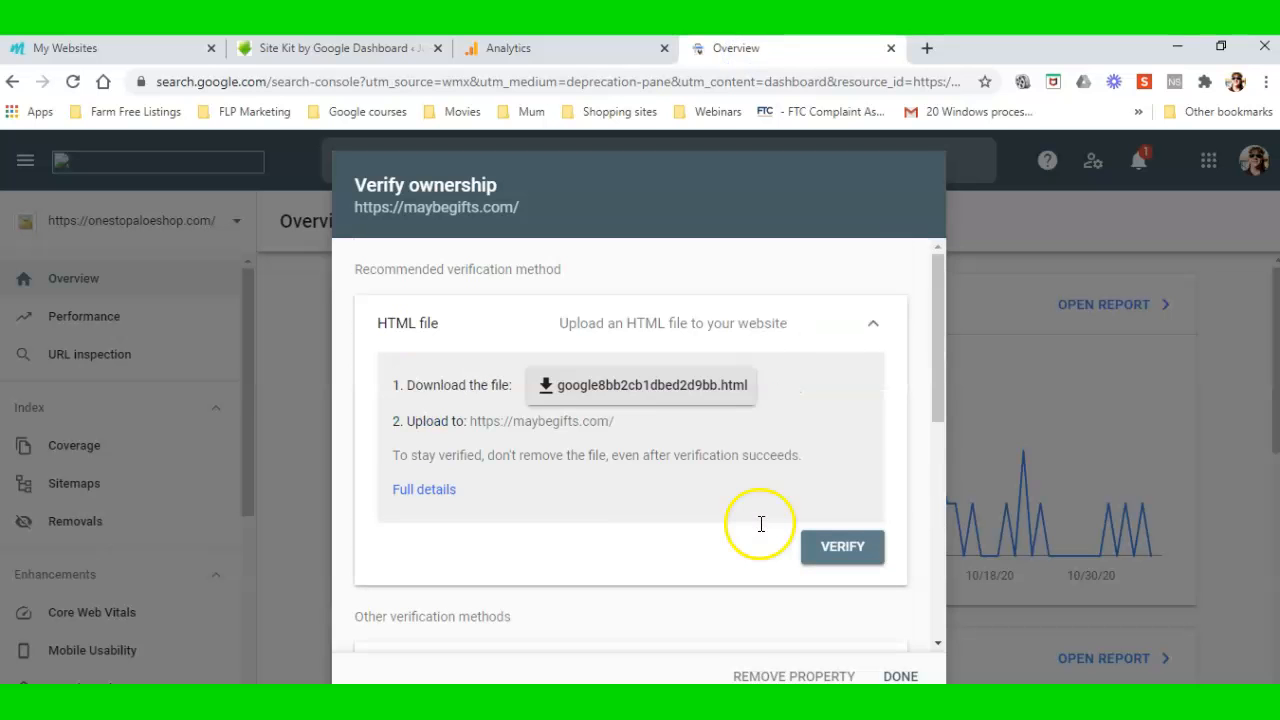
pyautogui.click(647, 387)
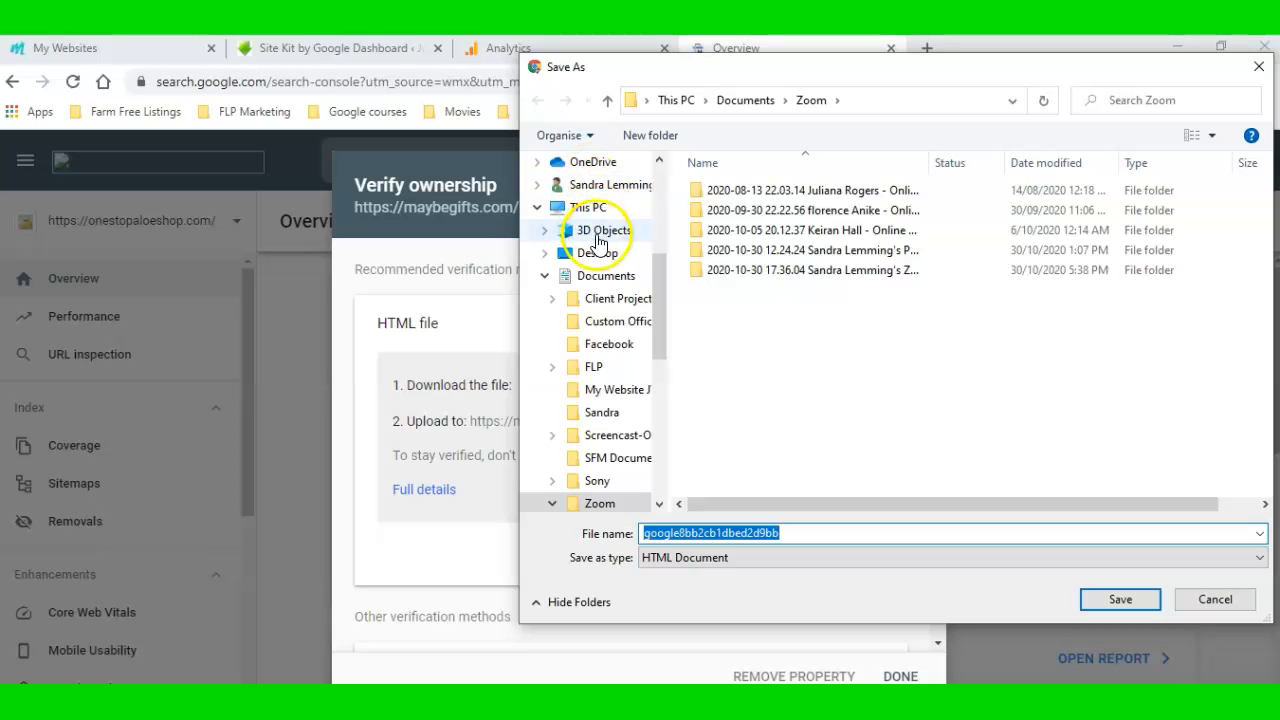
pyautogui.click(610, 256)
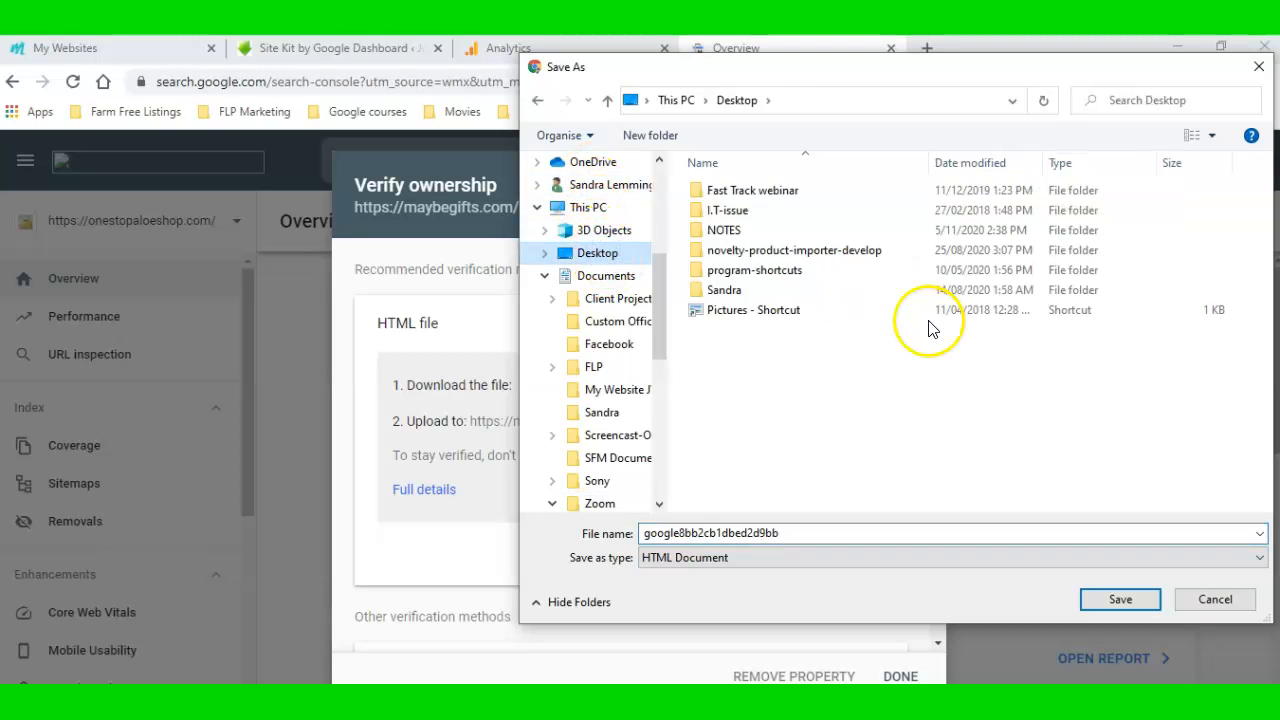
pyautogui.click(1124, 597)
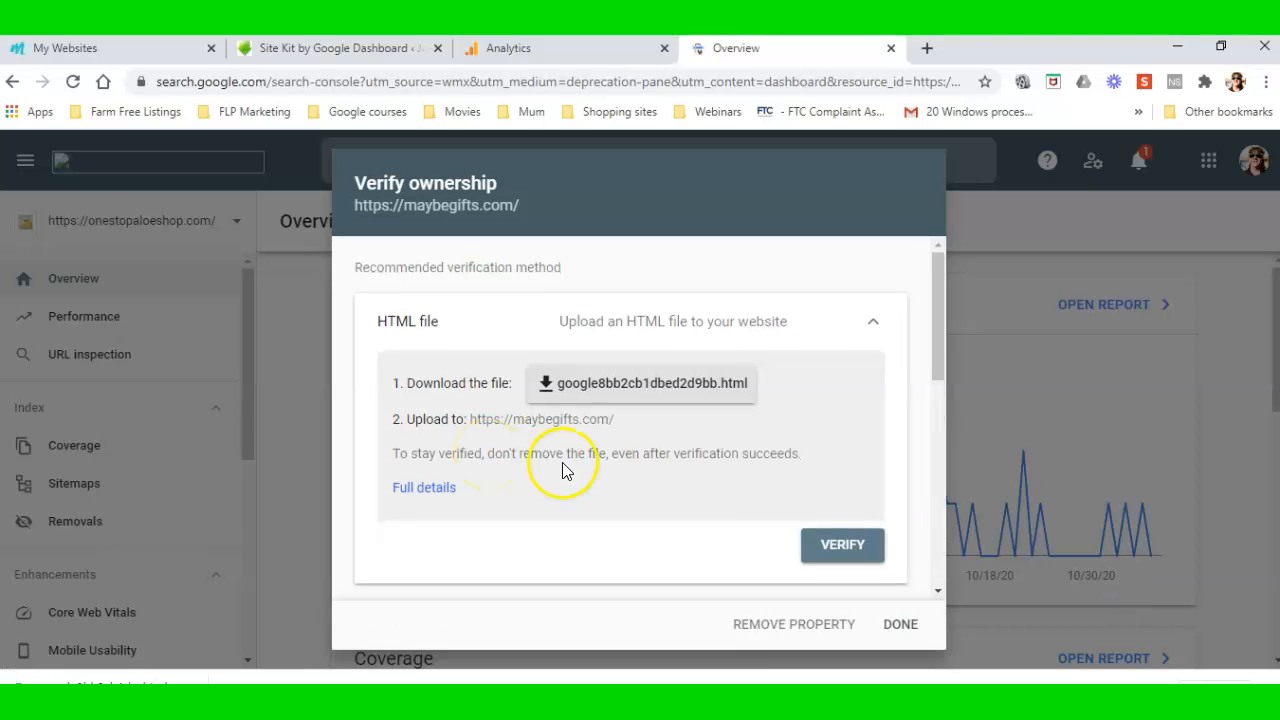
# Browse to the downloaded verification file on the Desktop from the My Websites upload dialog, and close it without uploading
pyautogui.click(102, 50)
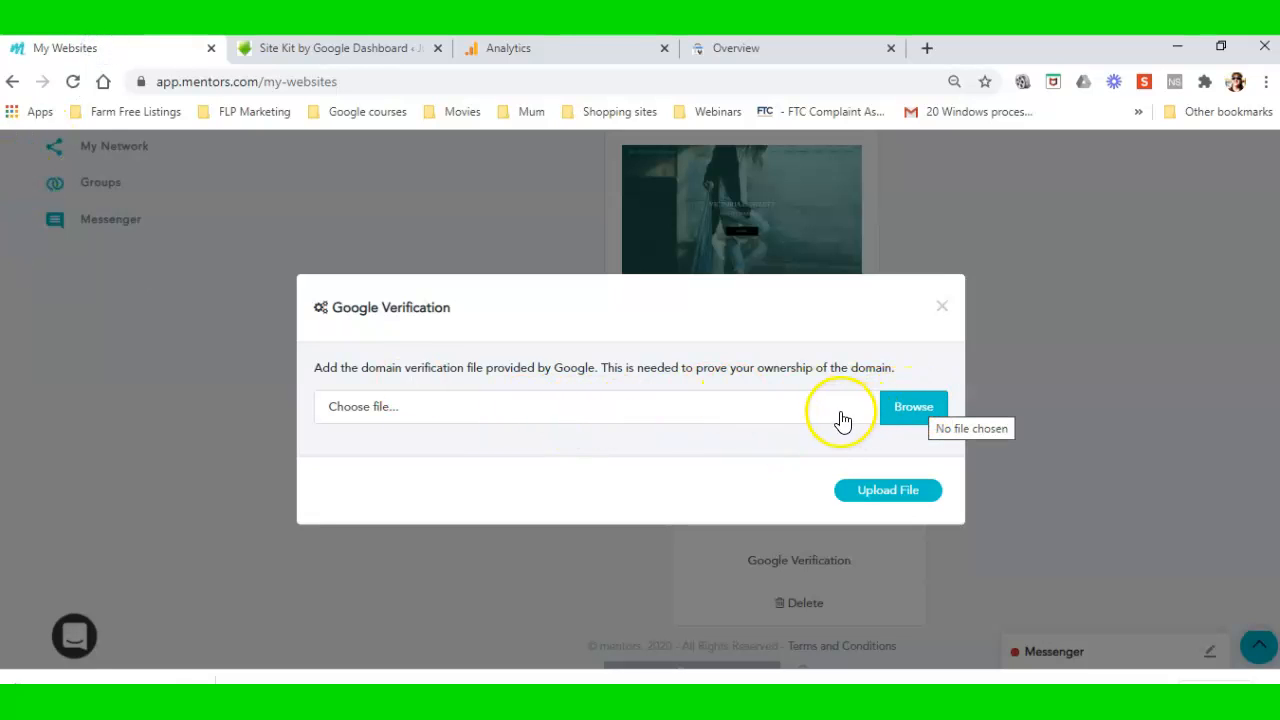
pyautogui.click(918, 406)
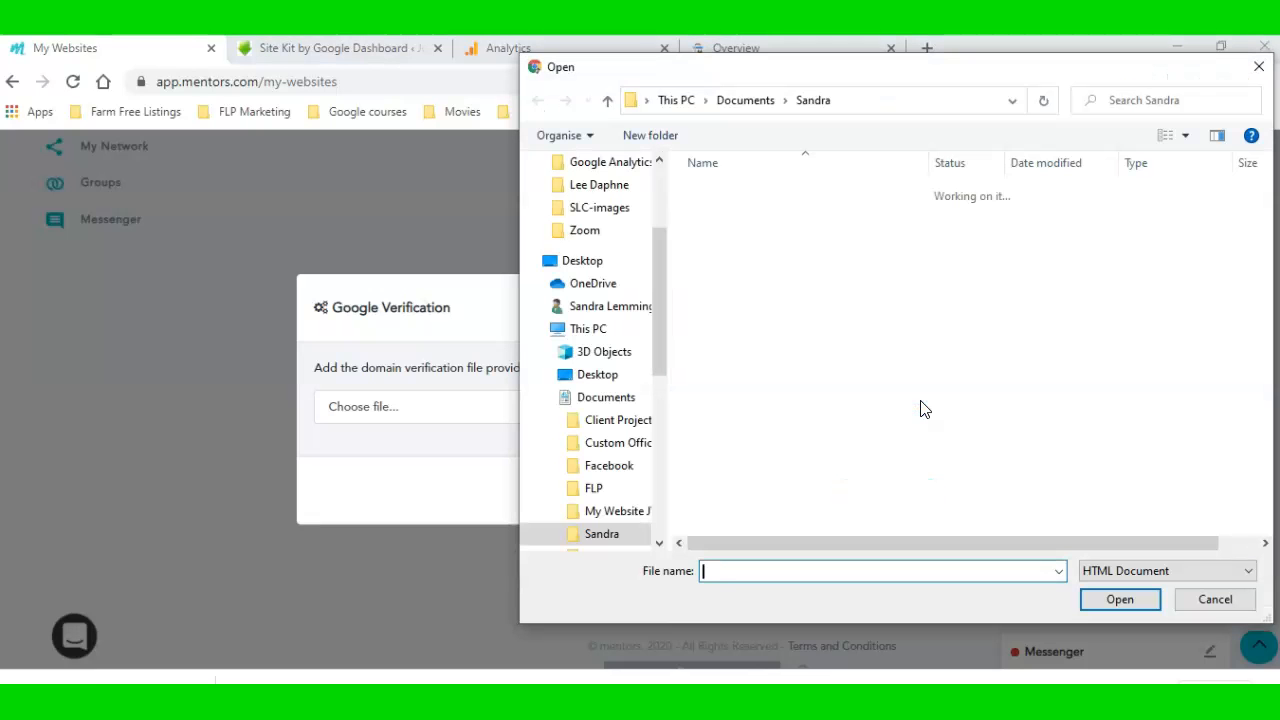
pyautogui.click(586, 260)
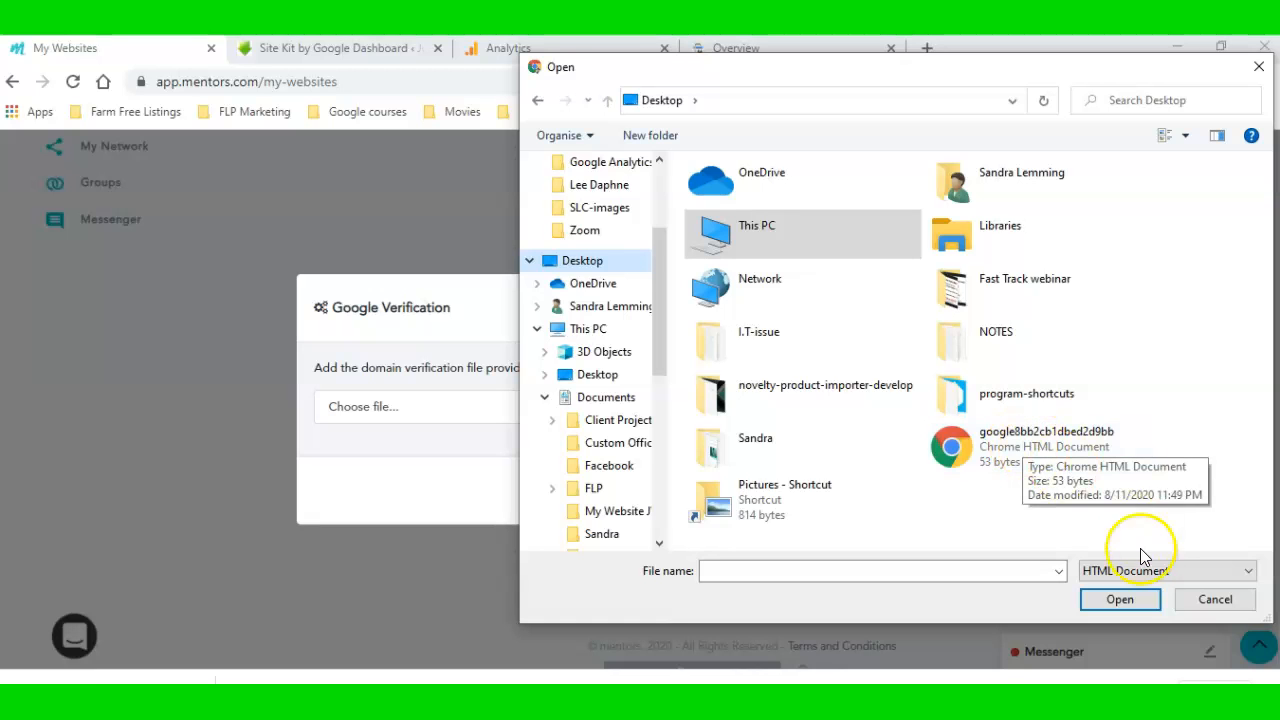
pyautogui.click(1218, 602)
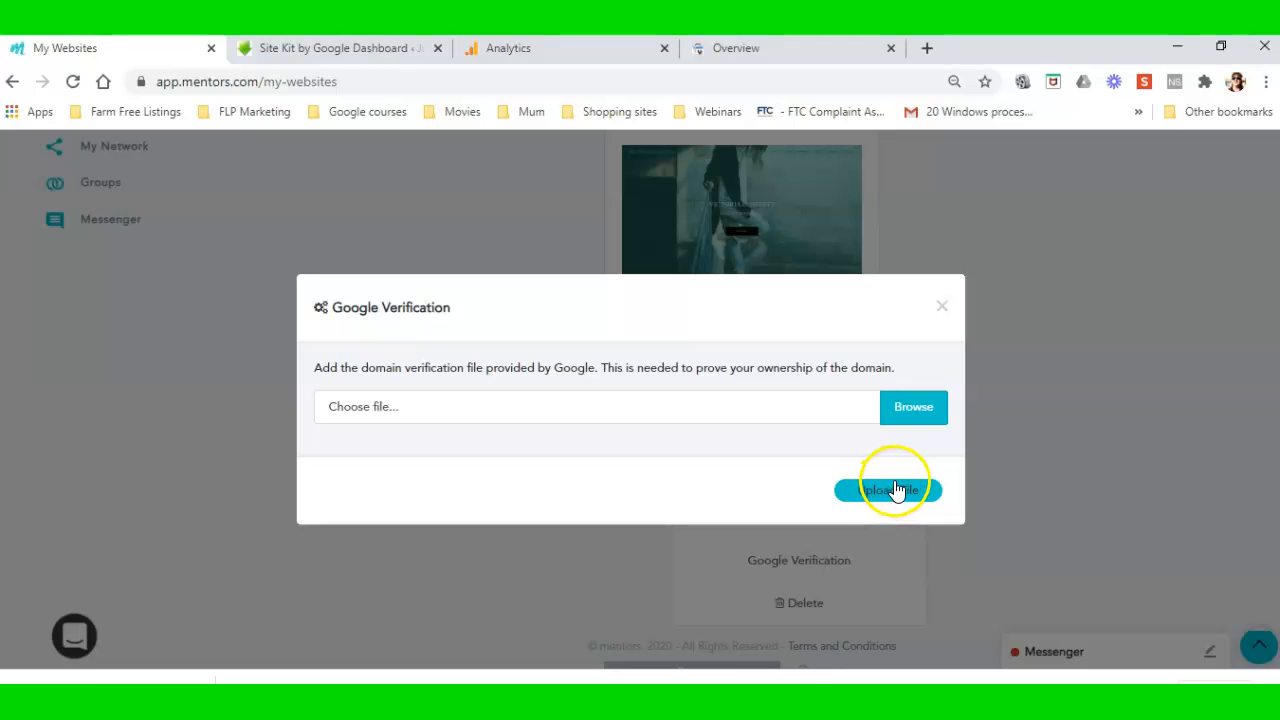
pyautogui.click(941, 307)
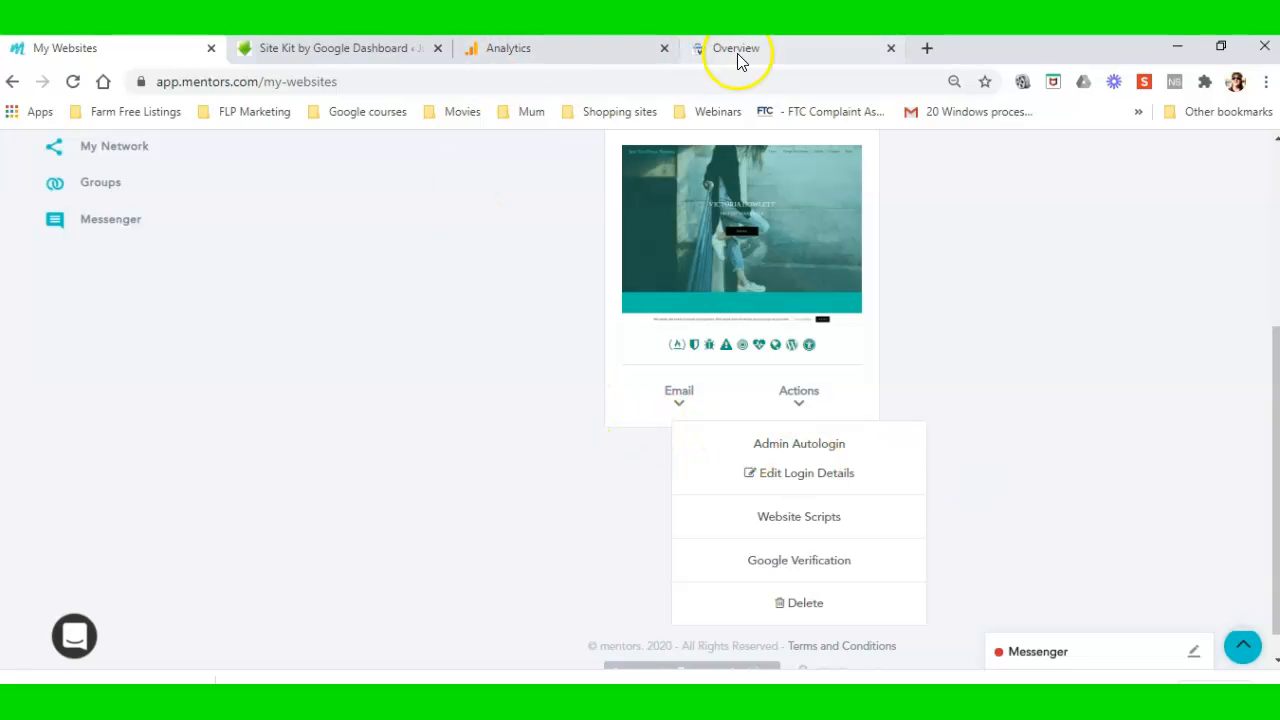
# Review the Google Analytics verification method for maybegifts.com in Search Console and try to verify ownership with it
pyautogui.click(764, 53)
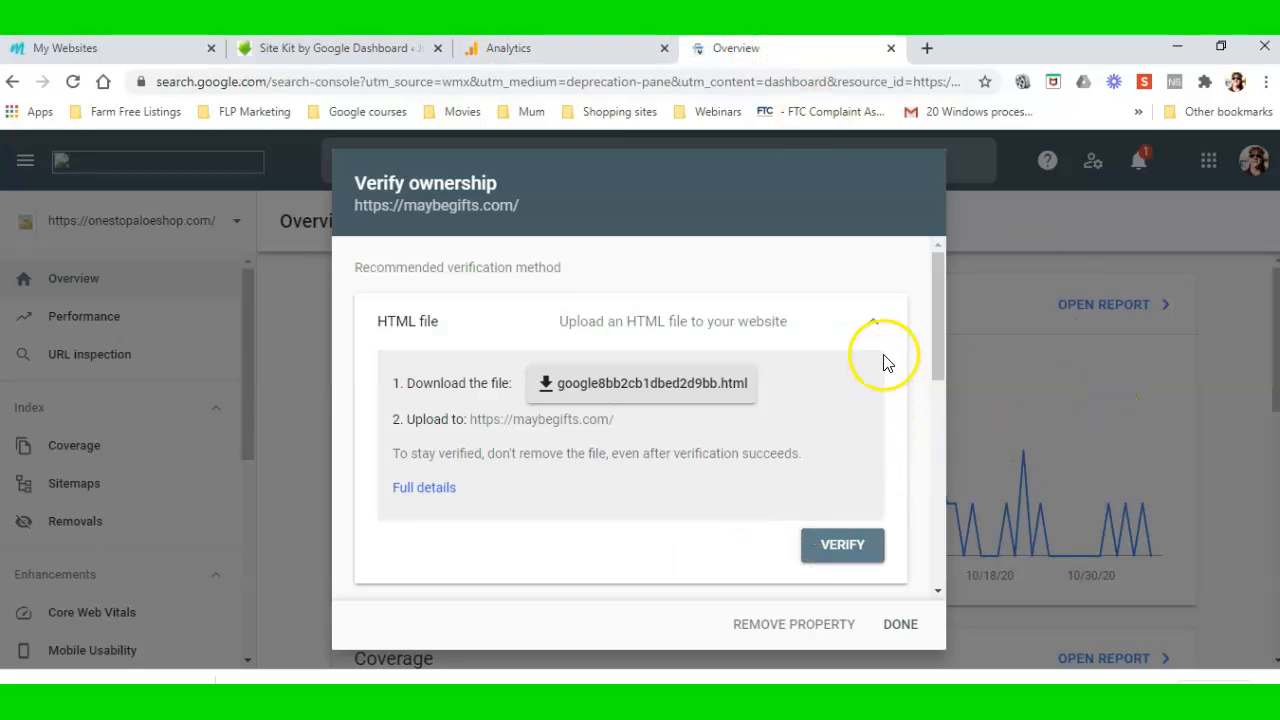
pyautogui.scroll(-5, 889, 357)
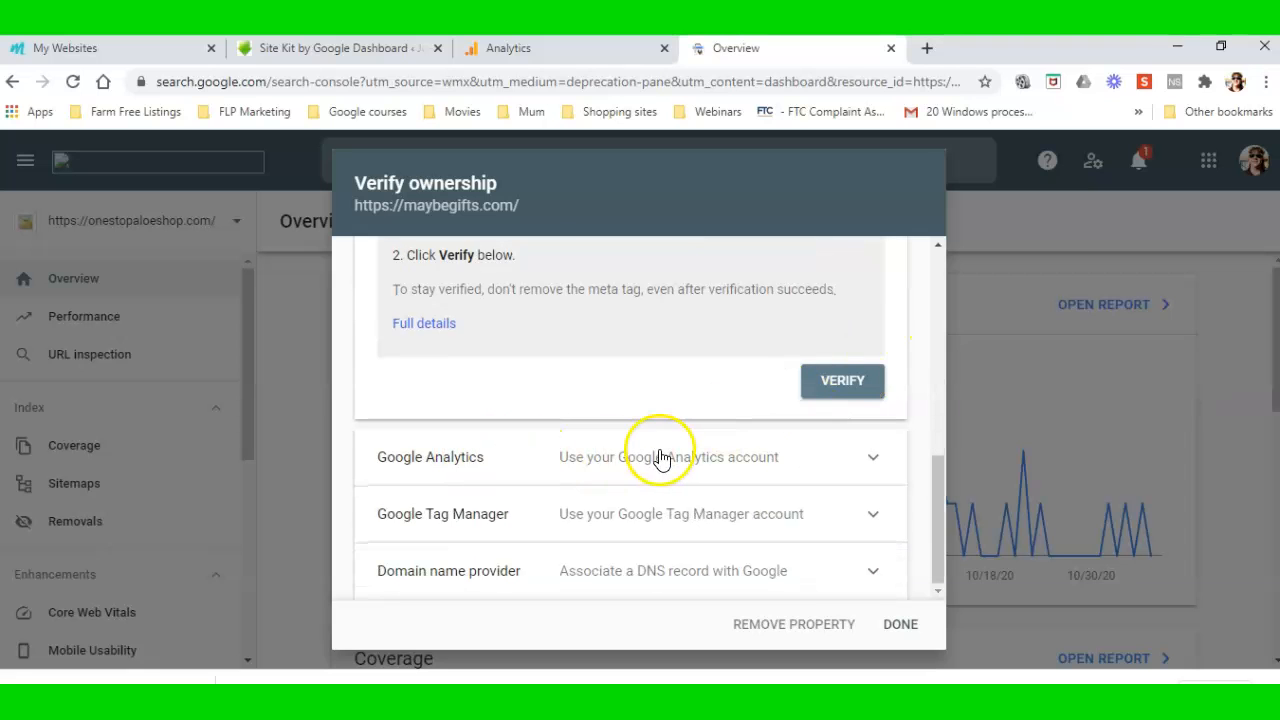
pyautogui.click(870, 461)
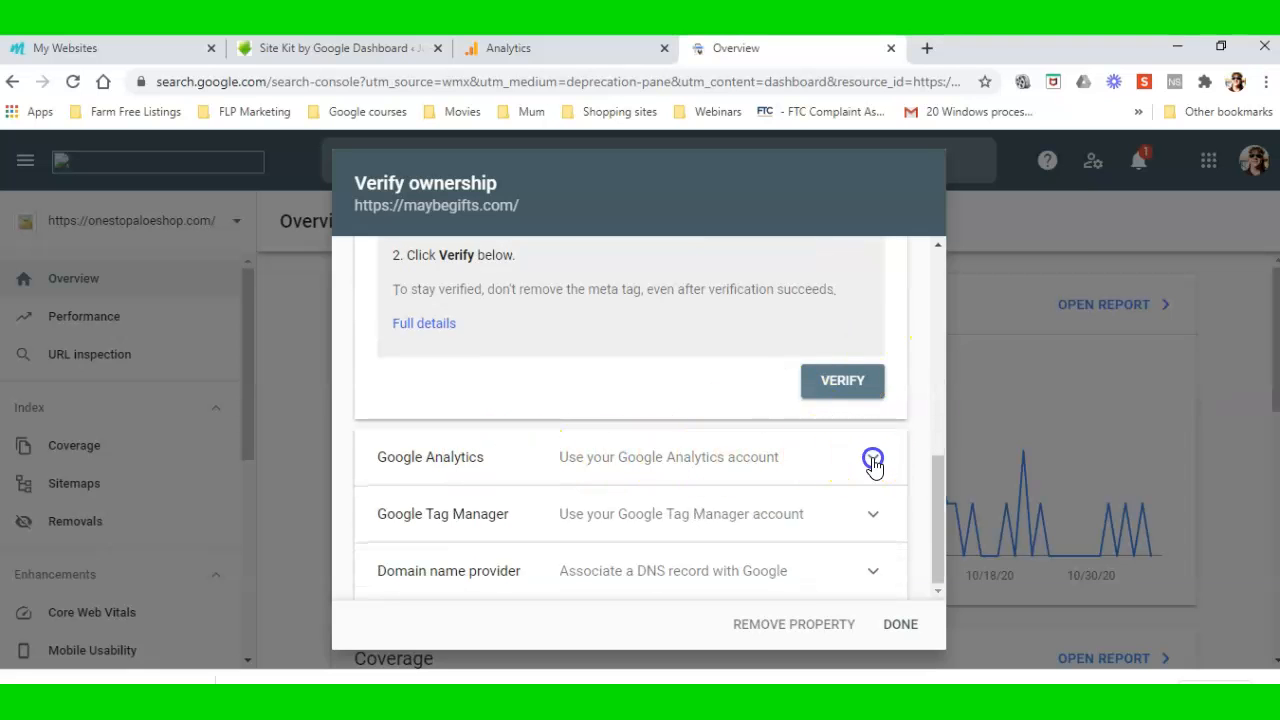
pyautogui.scroll(-2, 738, 492)
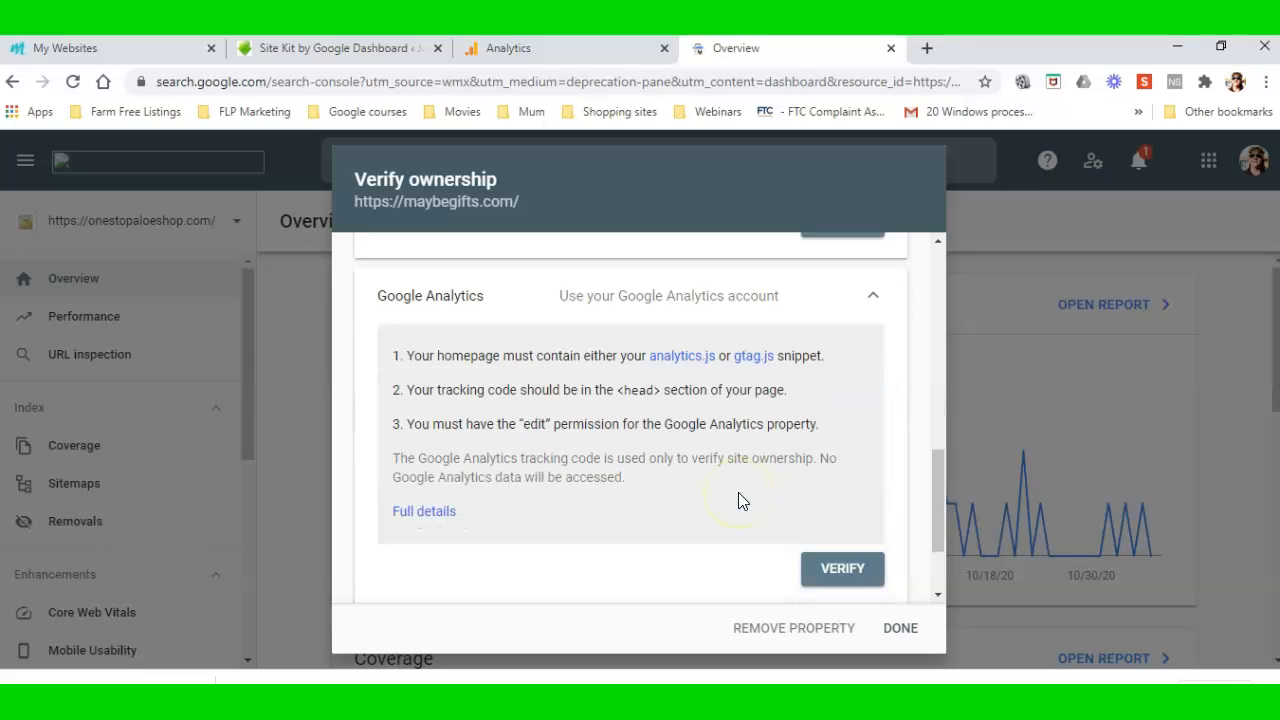
pyautogui.scroll(-2, 738, 492)
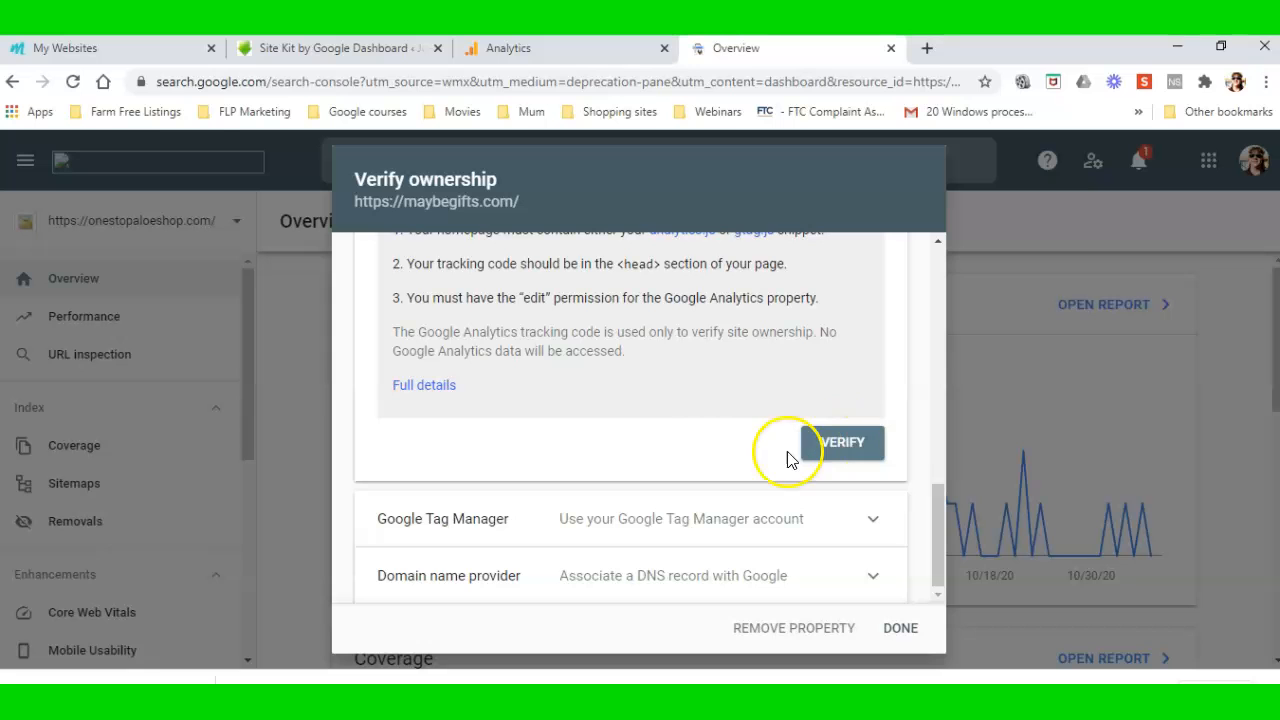
pyautogui.click(143, 47)
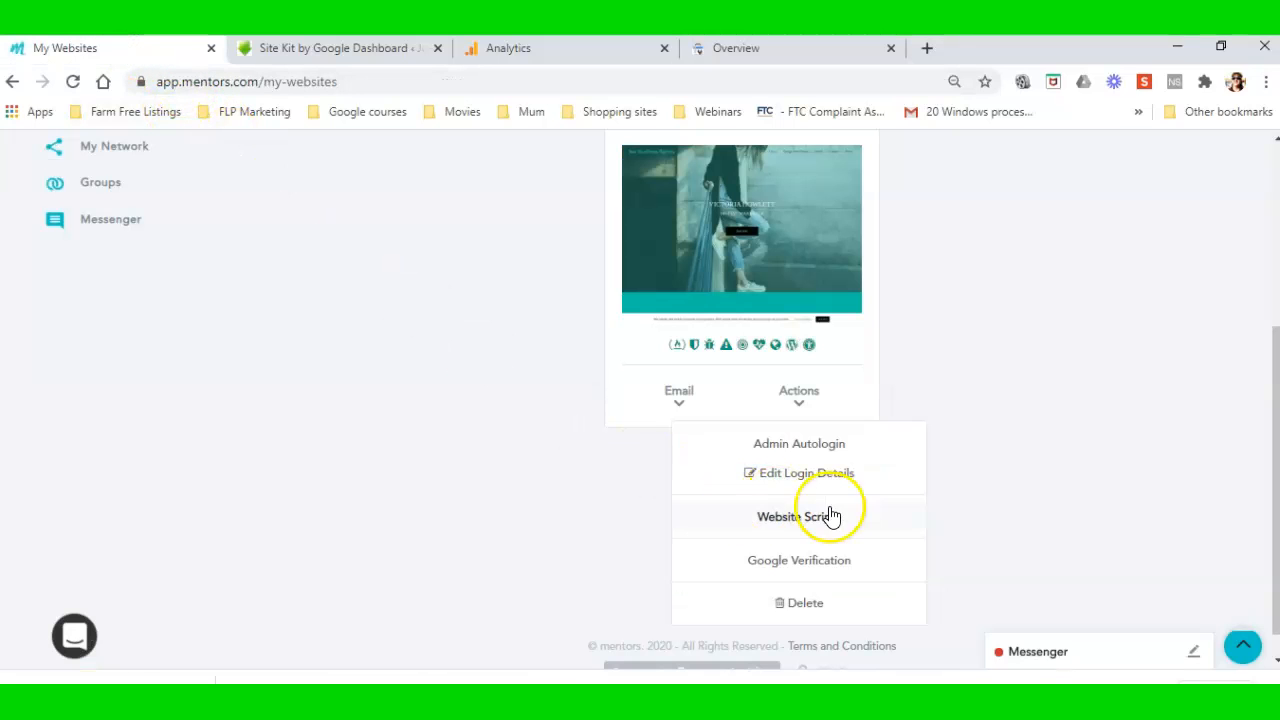
pyautogui.click(739, 50)
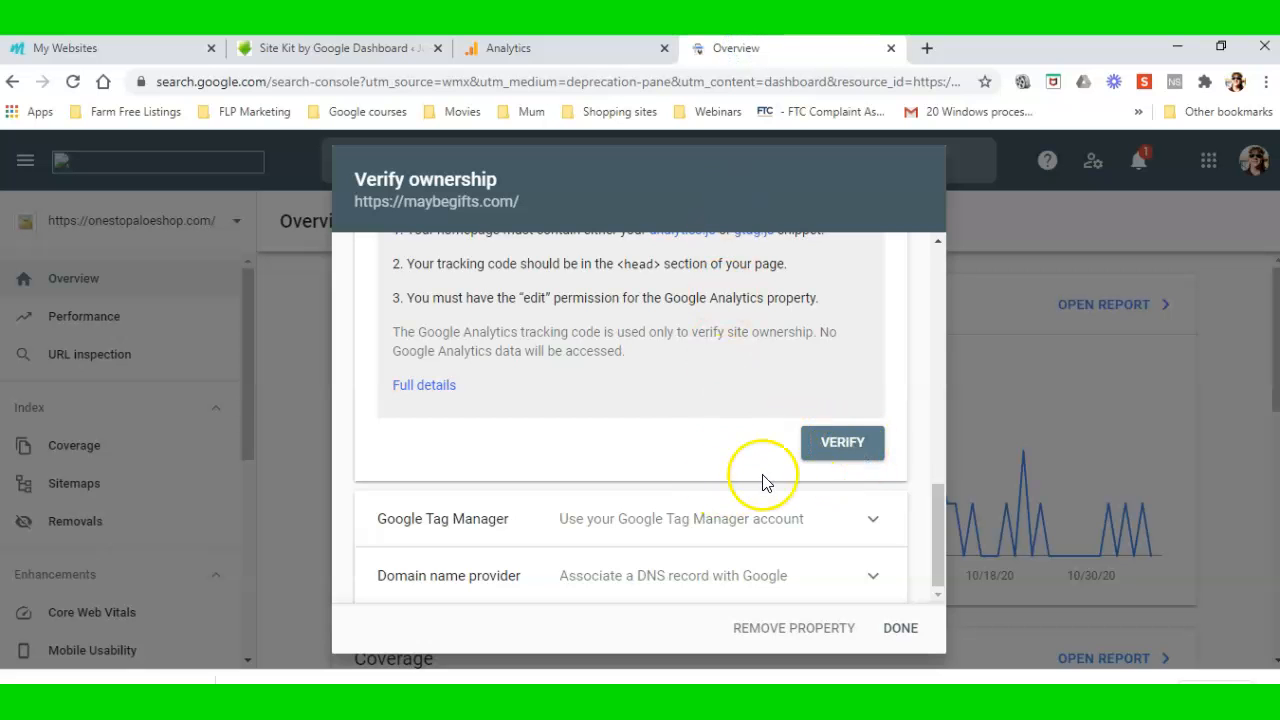
pyautogui.click(836, 446)
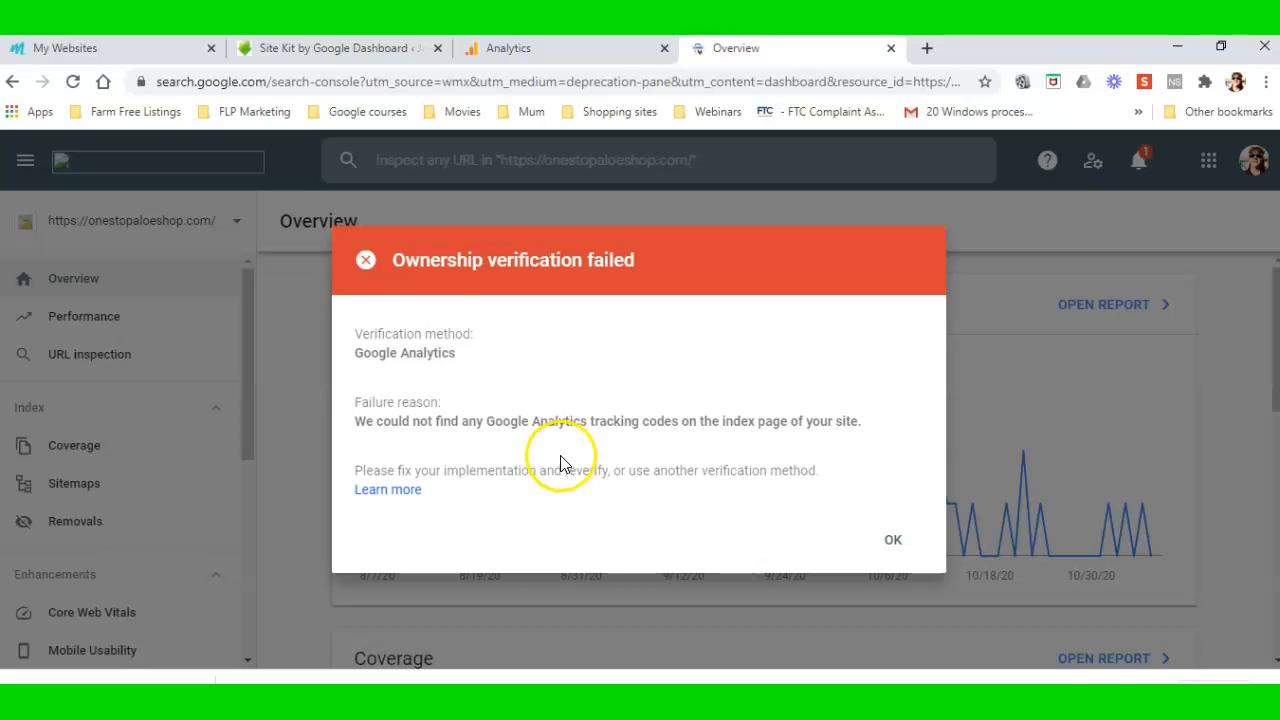
# Check the Site Kit and My Websites pages, dismiss the verification result and close the ownership verification for maybegifts.com
pyautogui.click(330, 48)
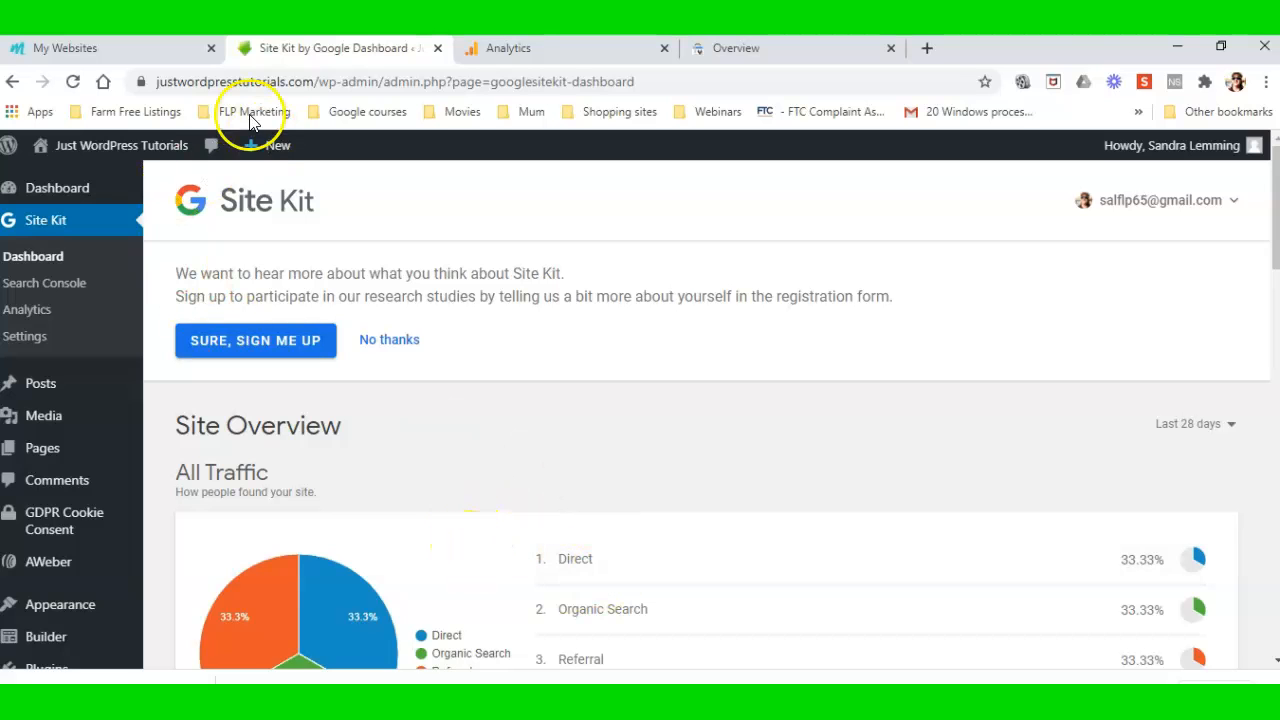
pyautogui.click(137, 50)
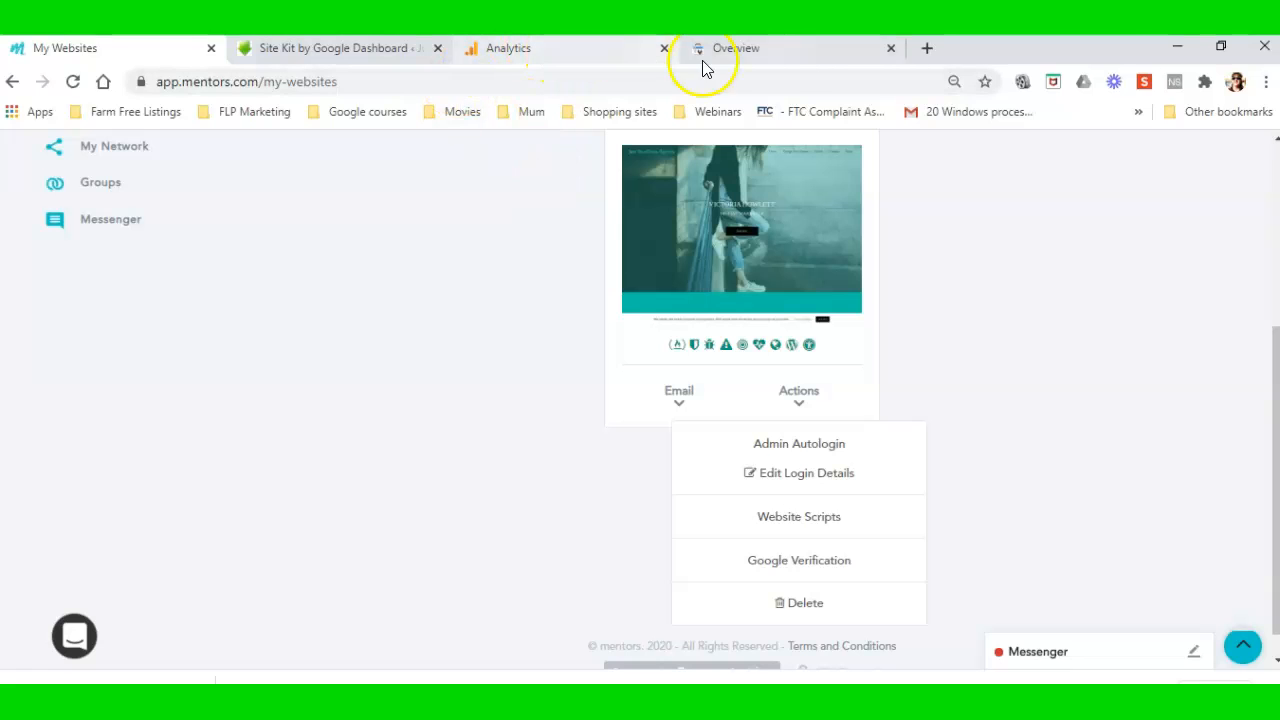
pyautogui.click(789, 49)
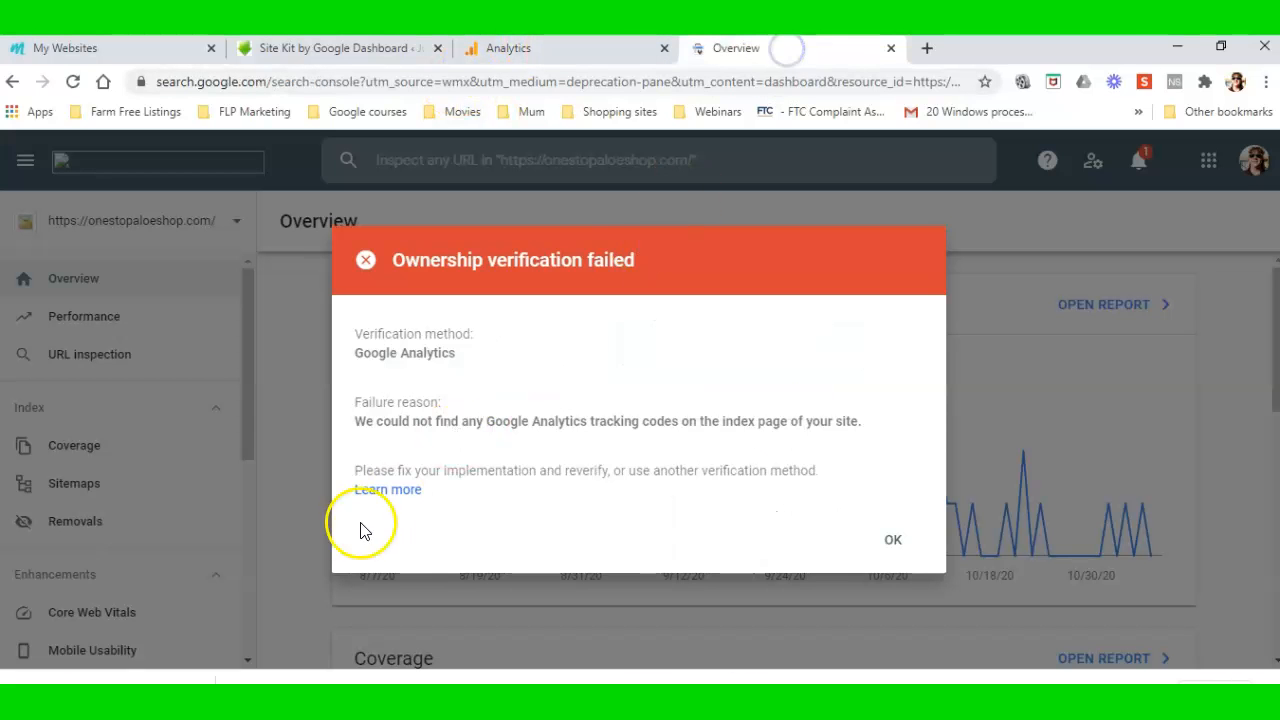
pyautogui.click(893, 540)
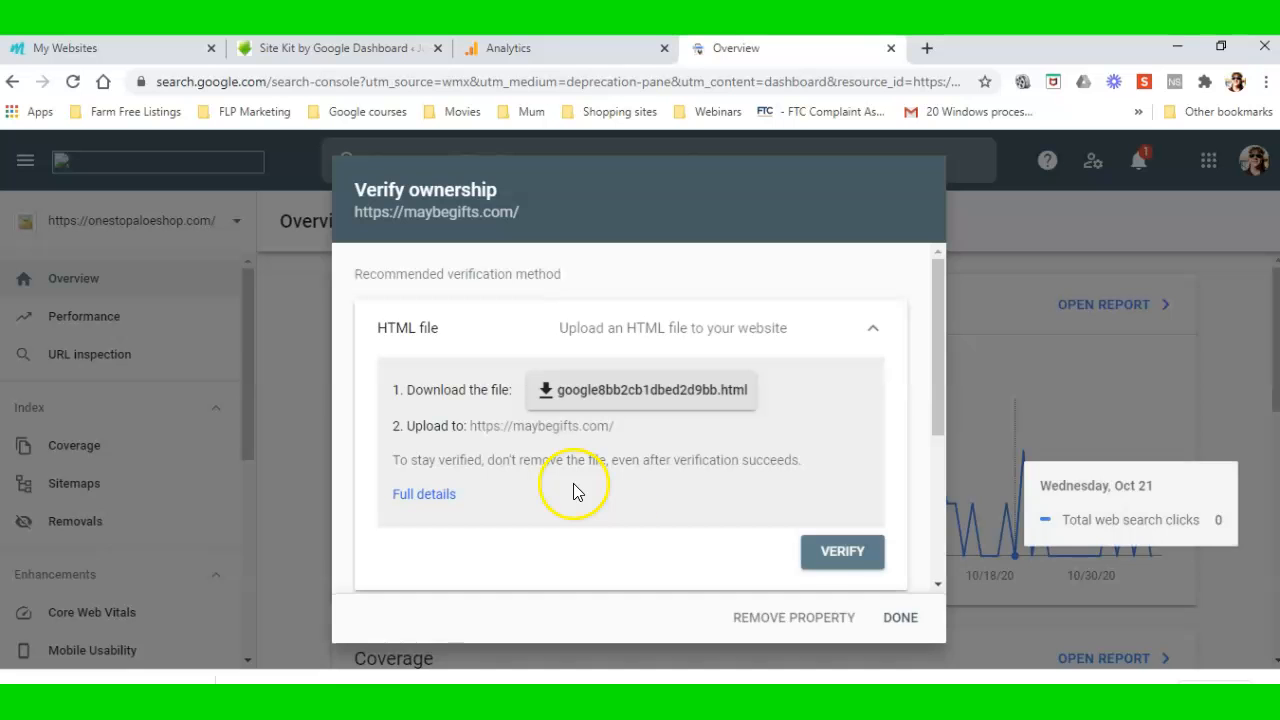
pyautogui.click(905, 618)
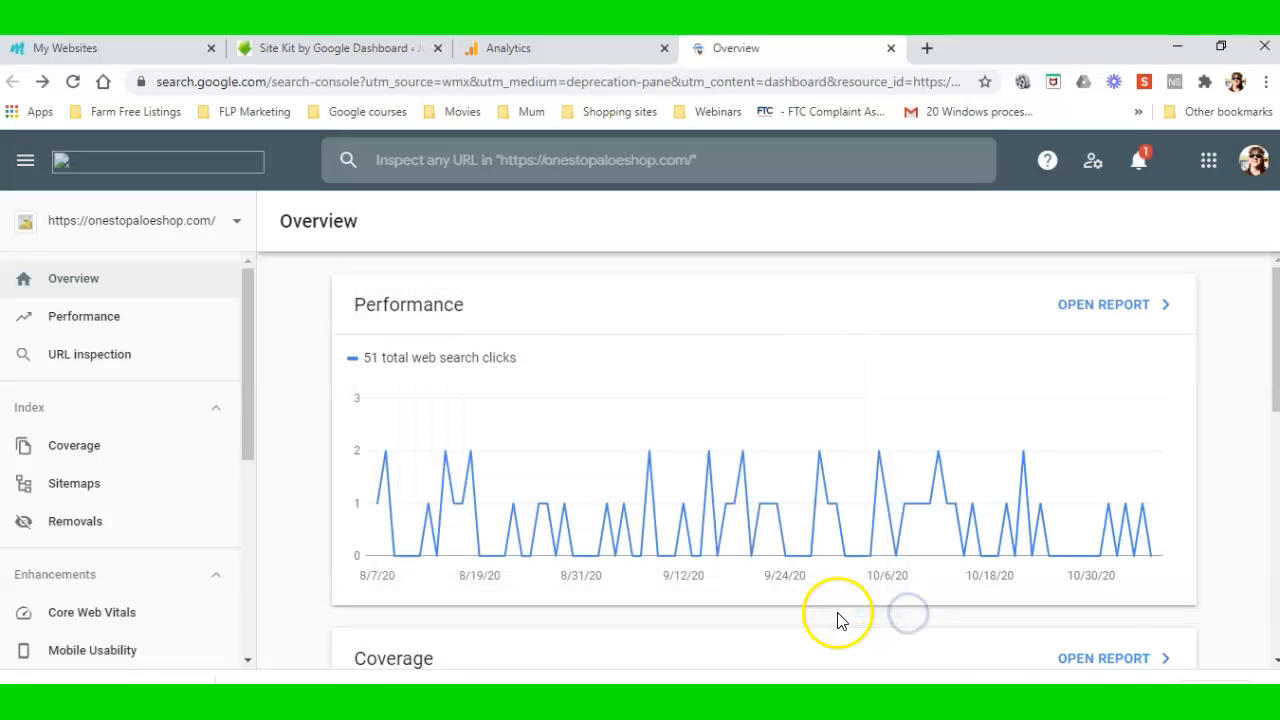
# Switch to the justwordpresstutorials.com property by searching for "just", and look through its overview and available sections
pyautogui.click(241, 222)
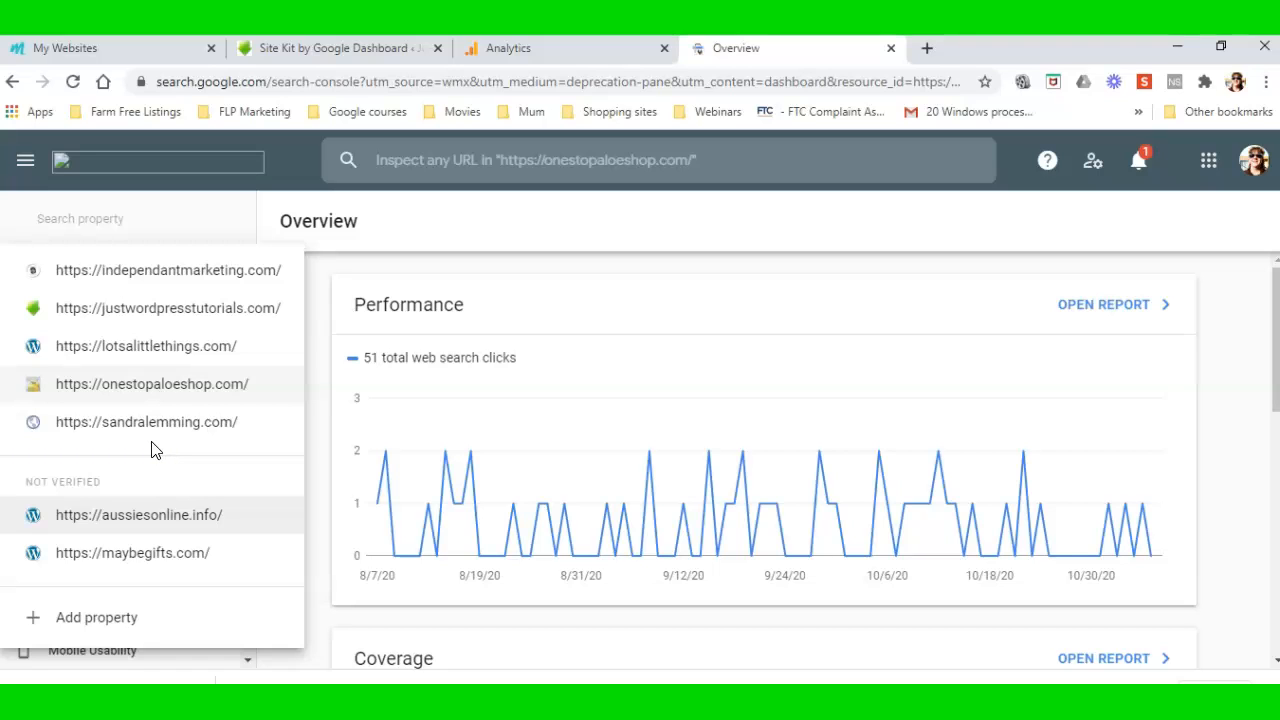
pyautogui.click(76, 220)
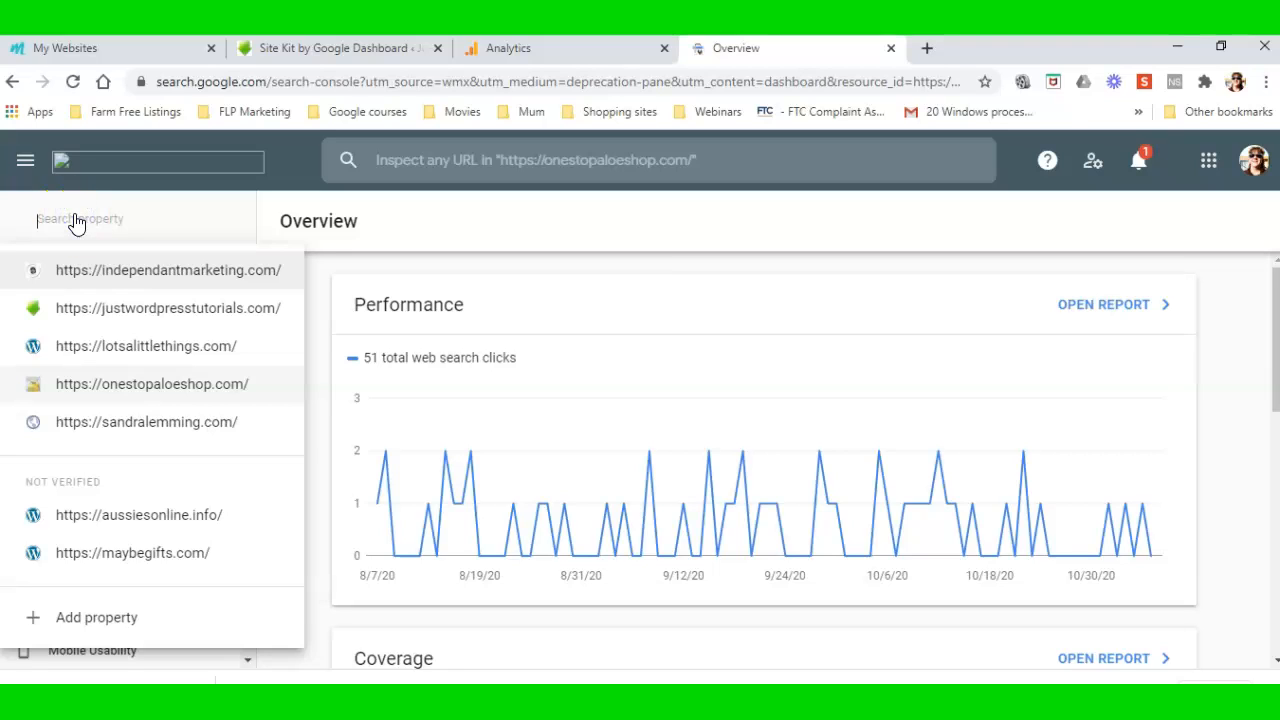
pyautogui.write('just')
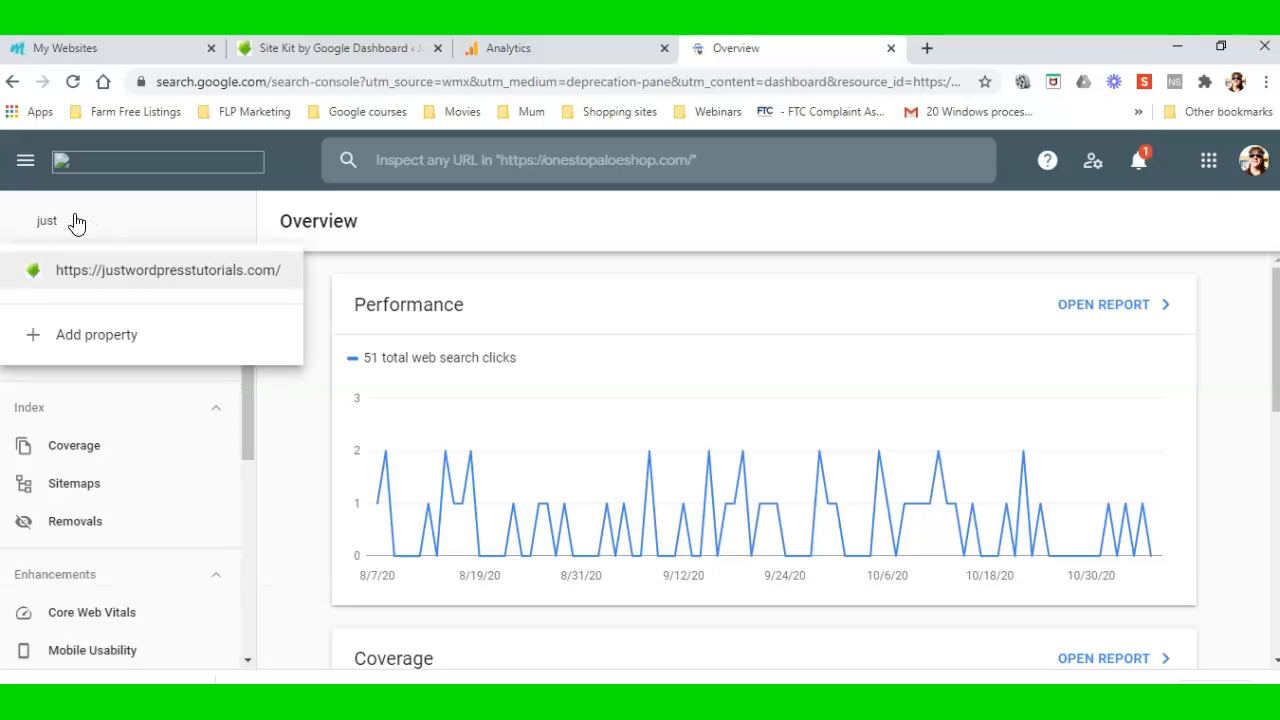
pyautogui.click(122, 274)
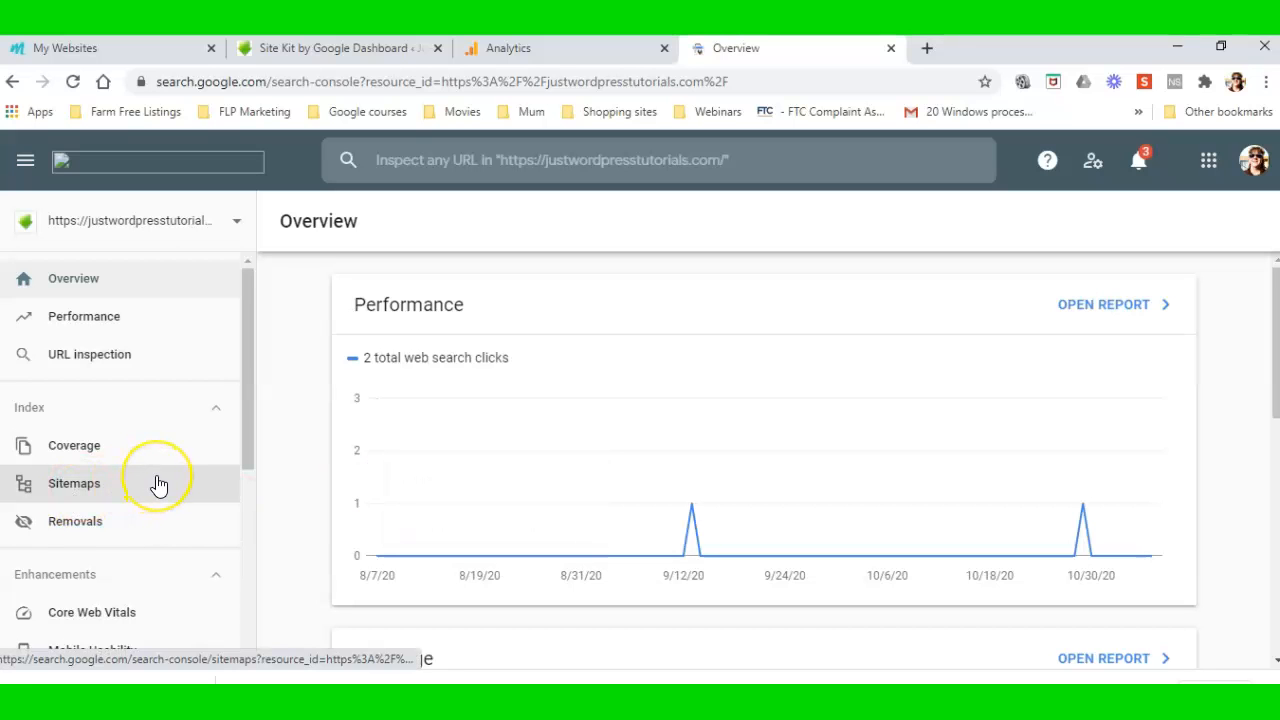
pyautogui.scroll(-1, 1030, 505)
pyautogui.scroll(-5, 1030, 505)
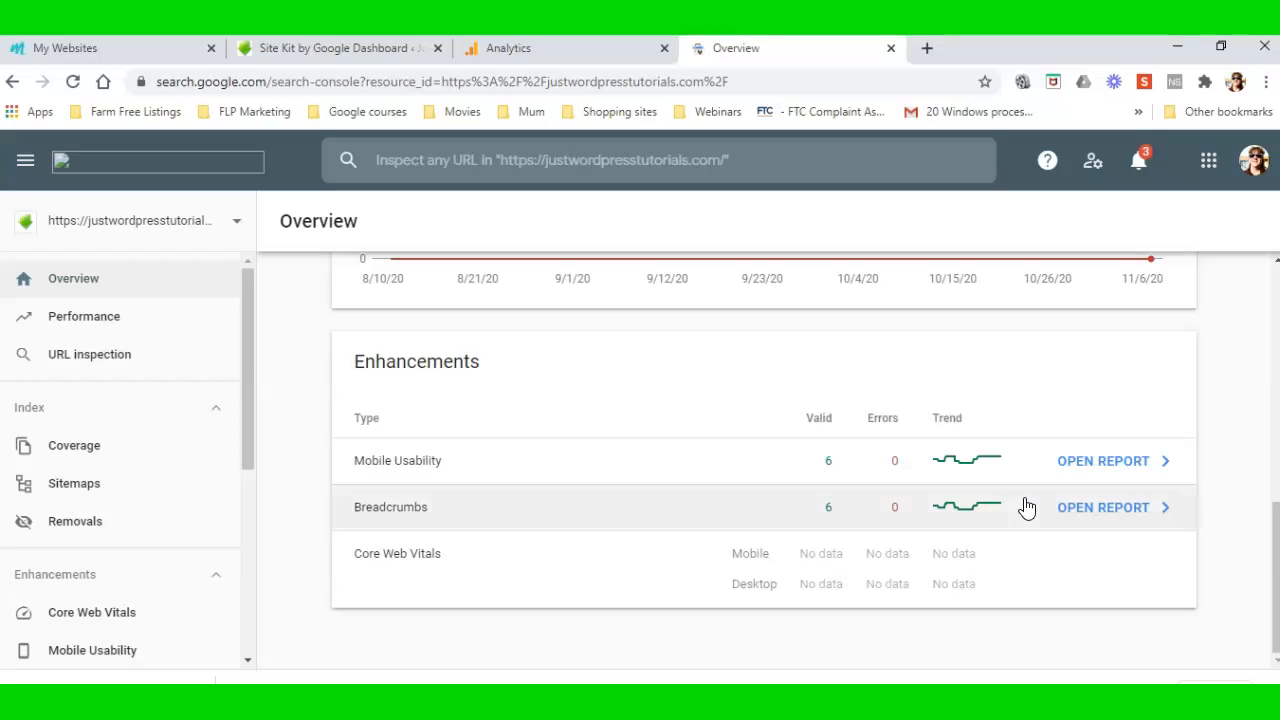
pyautogui.scroll(-4, 209, 580)
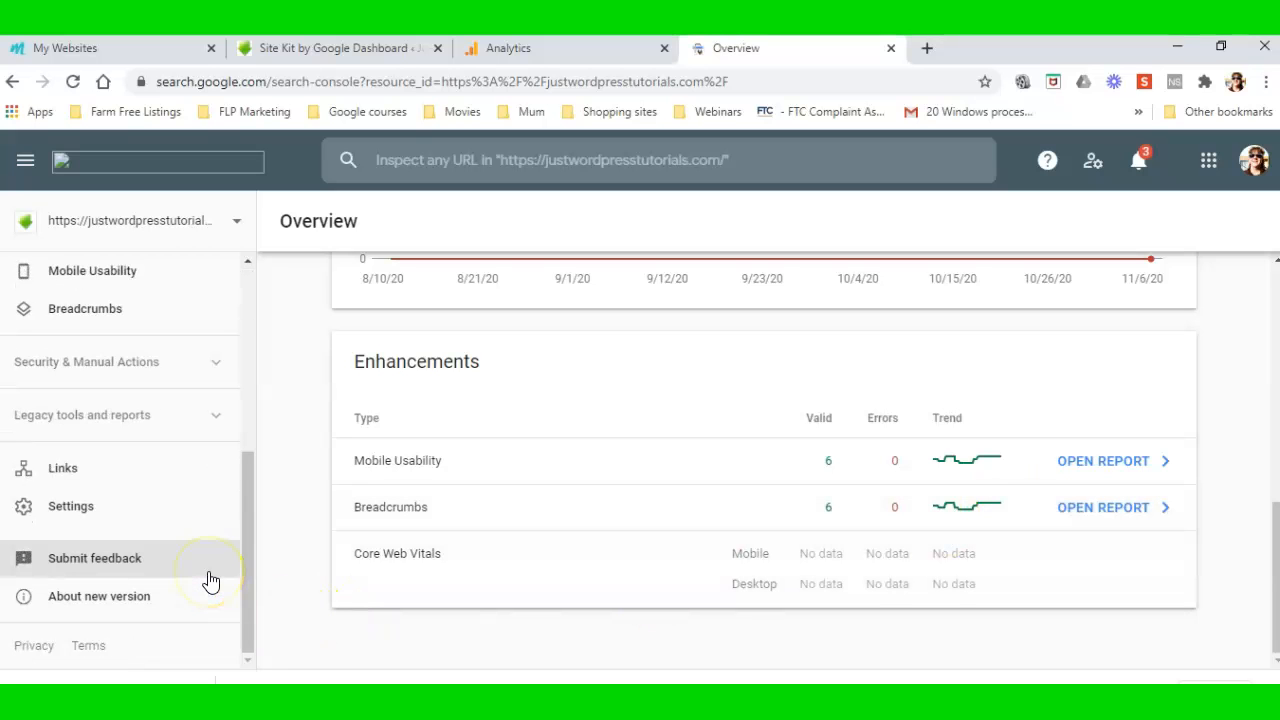
# Open the property's settings, review its ownership verification details, and expand the HTML file verification method
pyautogui.click(66, 505)
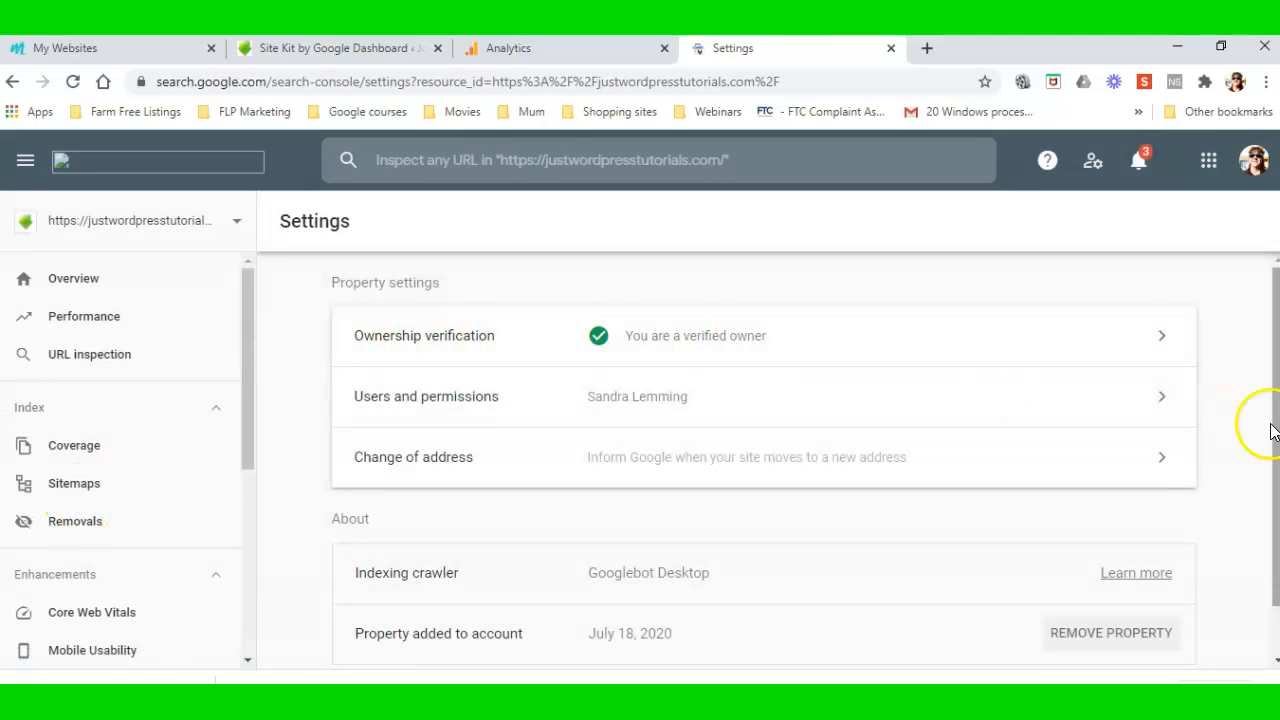
pyautogui.scroll(-1, 1248, 432)
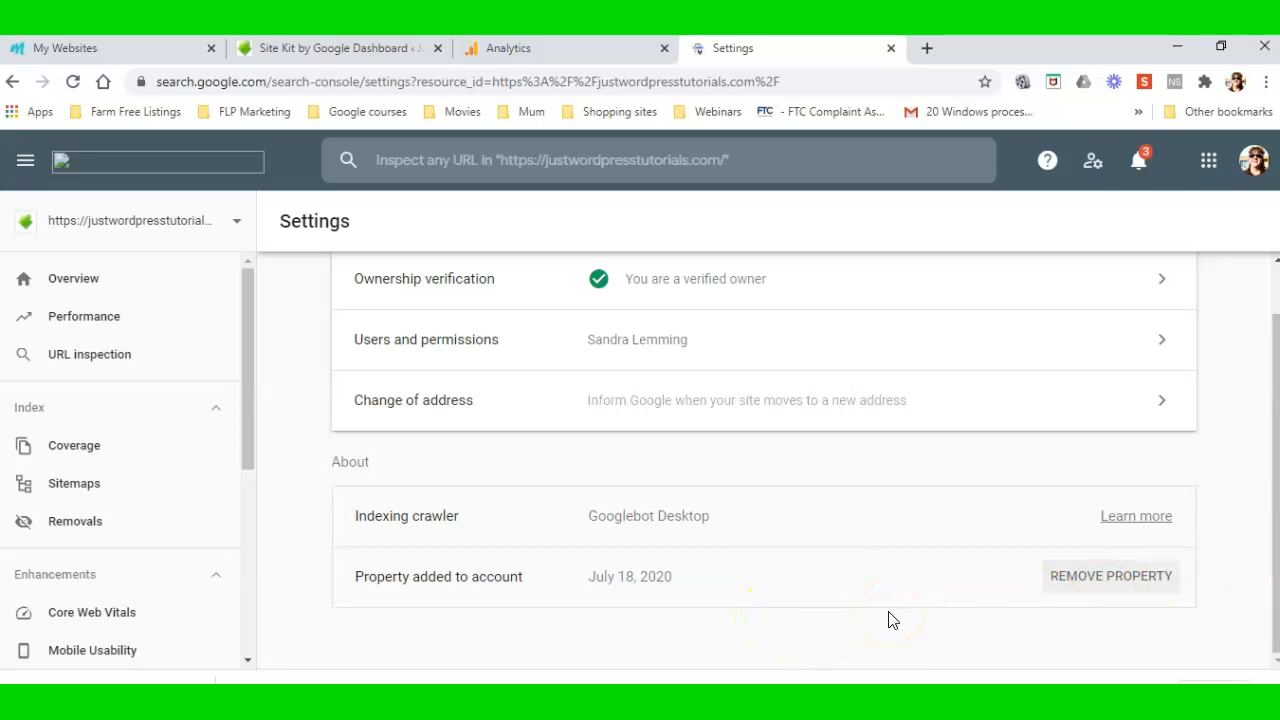
pyautogui.scroll(1, 888, 620)
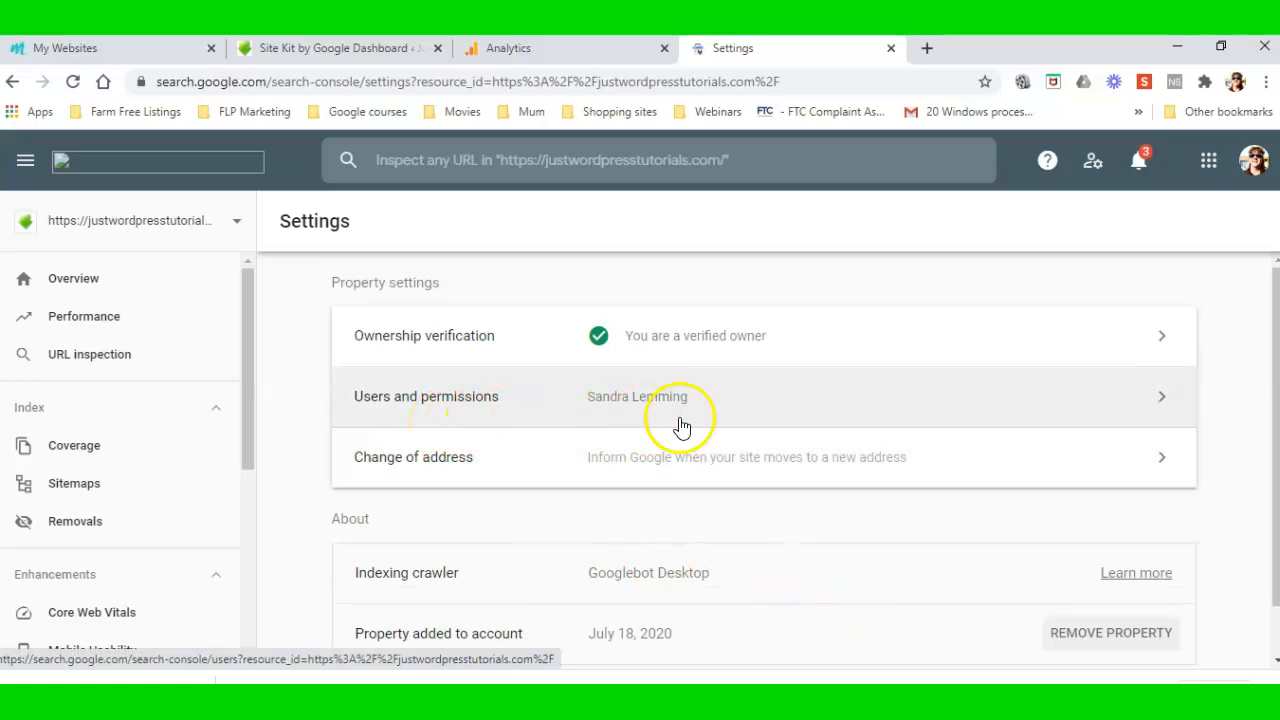
pyautogui.click(955, 342)
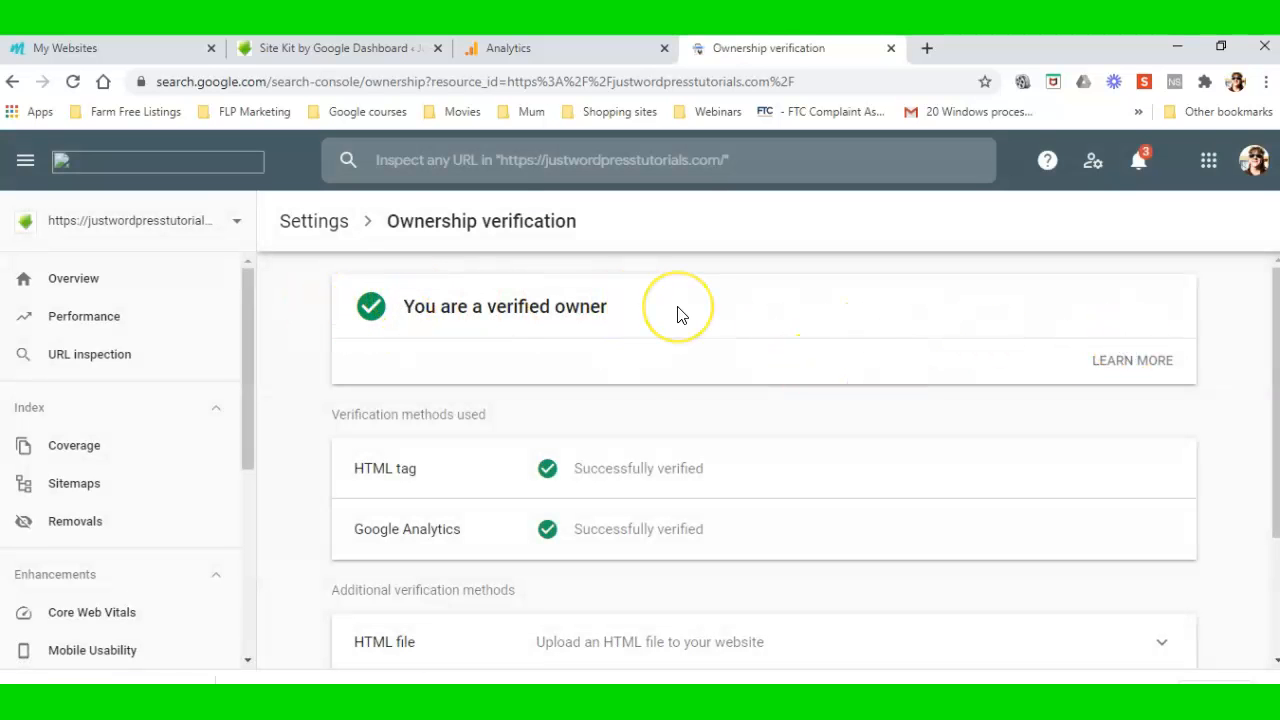
pyautogui.scroll(-2, 677, 315)
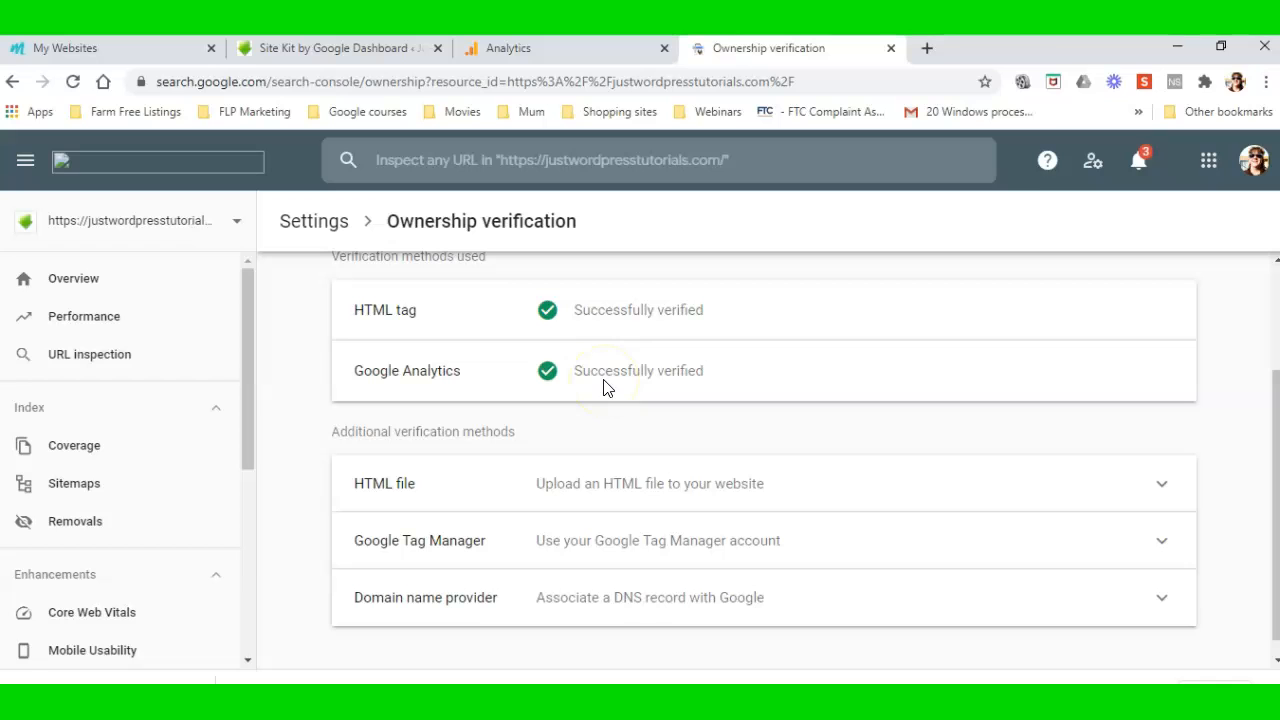
pyautogui.scroll(-1, 790, 468)
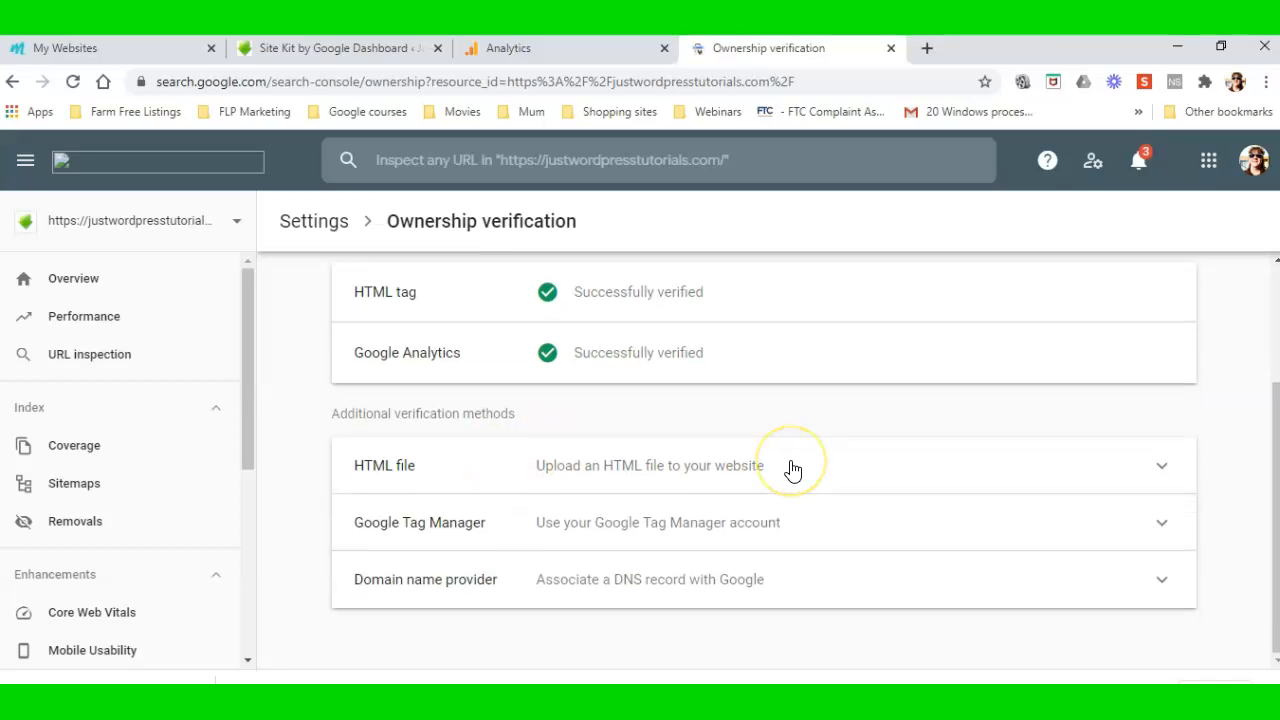
pyautogui.click(1053, 467)
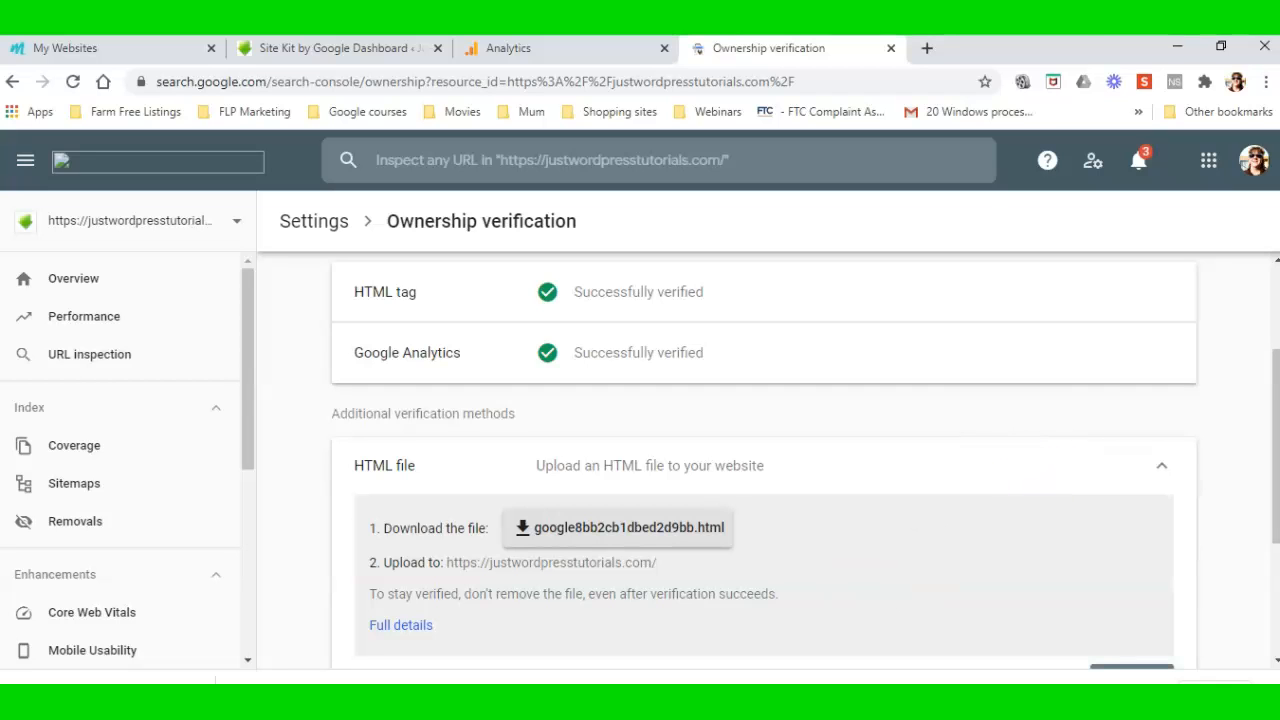
# Delete the old Google verification HTML file from the desktop and return to the browser
pyautogui.click(1175, 47)
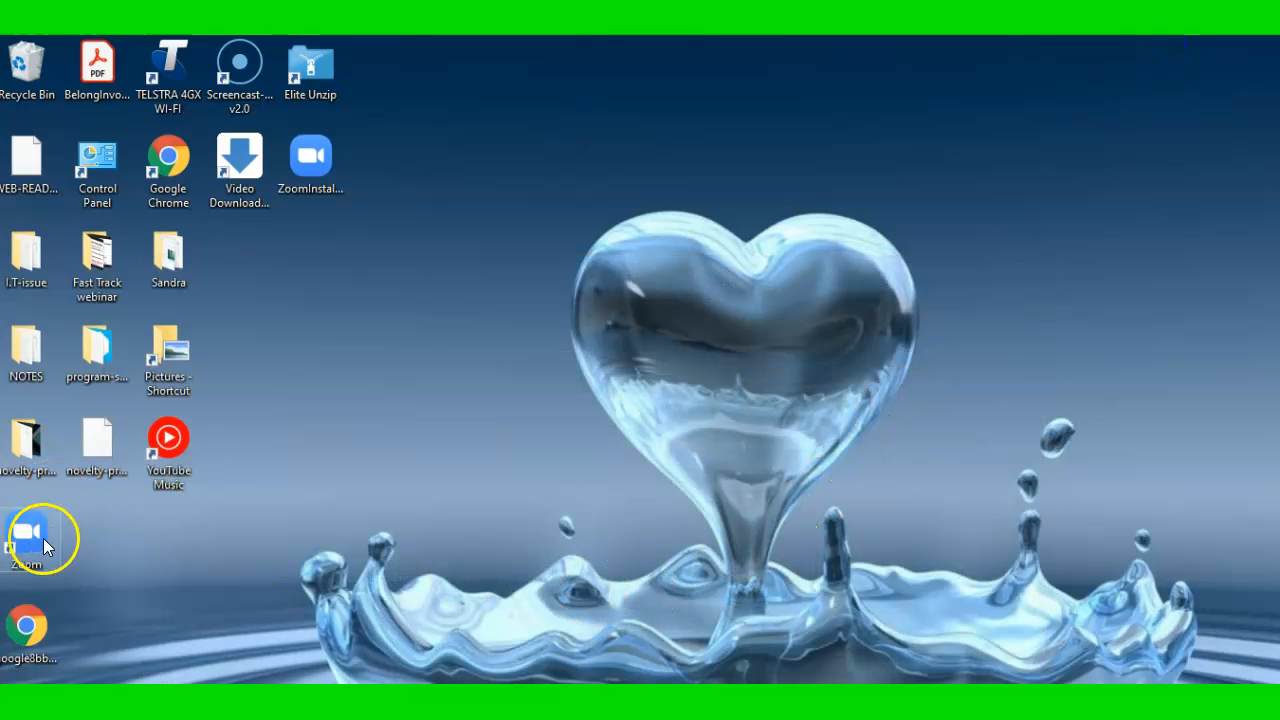
pyautogui.click(30, 626)
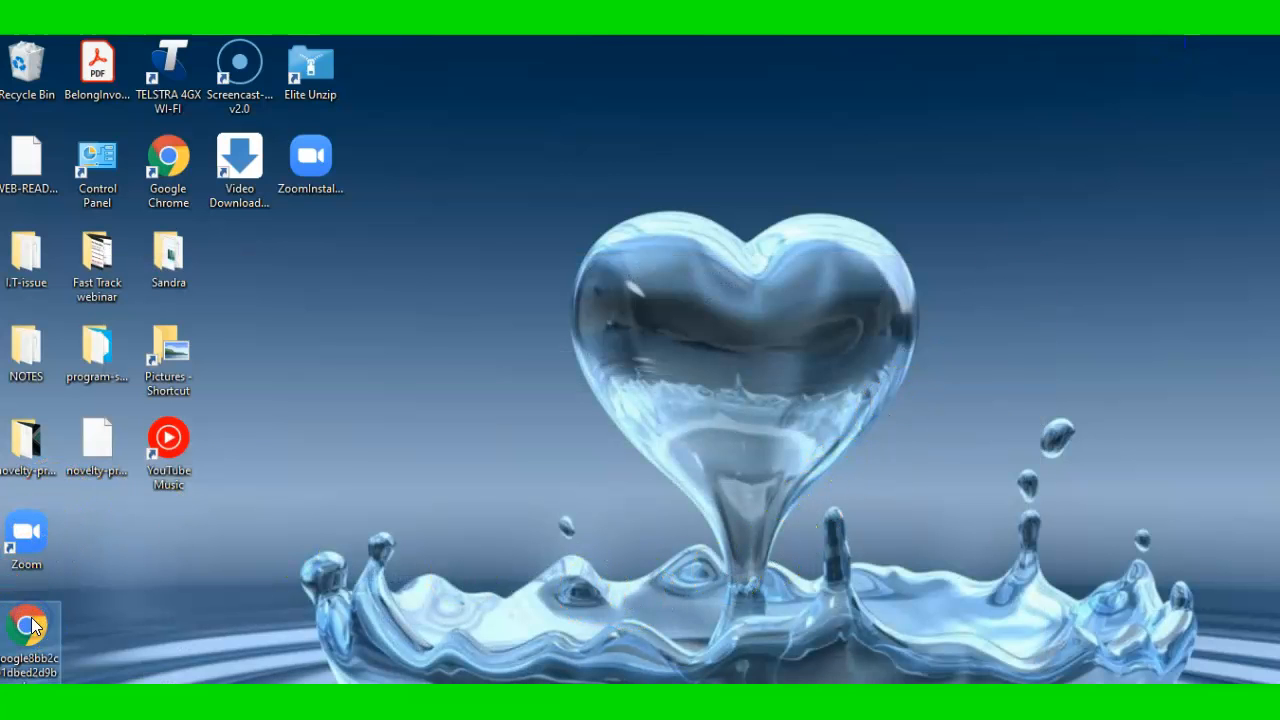
pyautogui.doubleClick(32, 626)
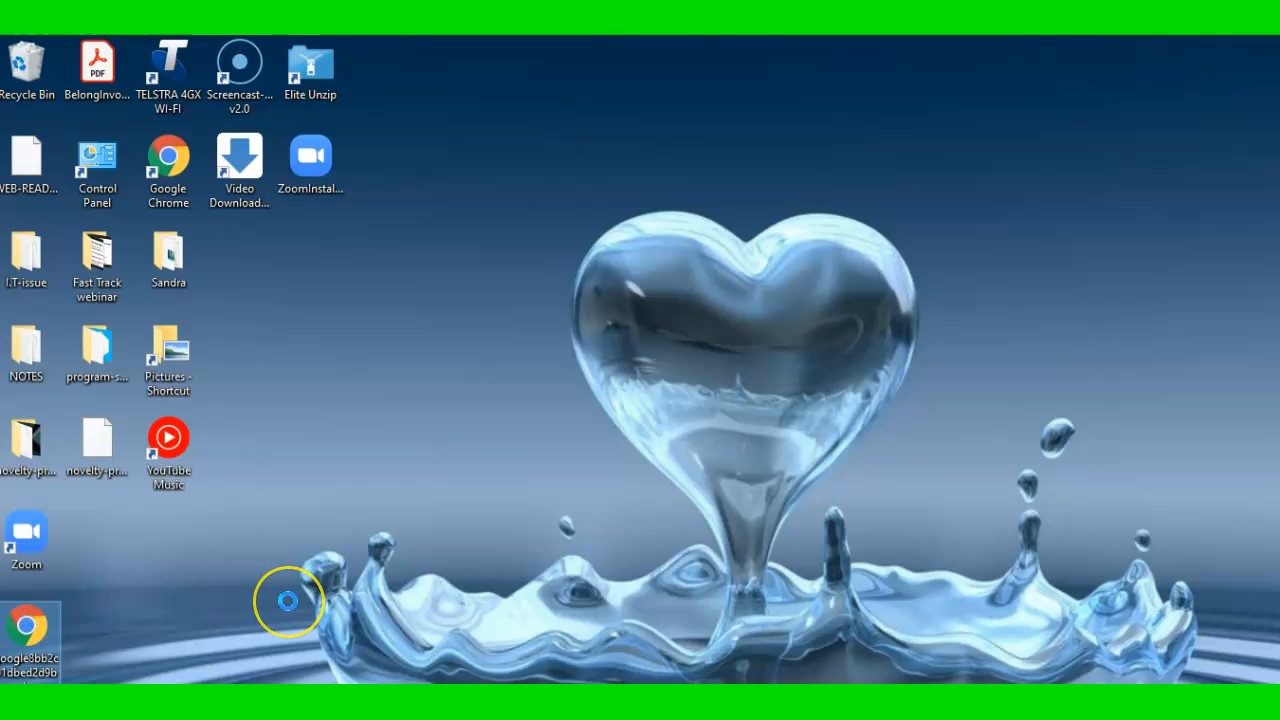
pyautogui.hotkey('shift', 'F10')
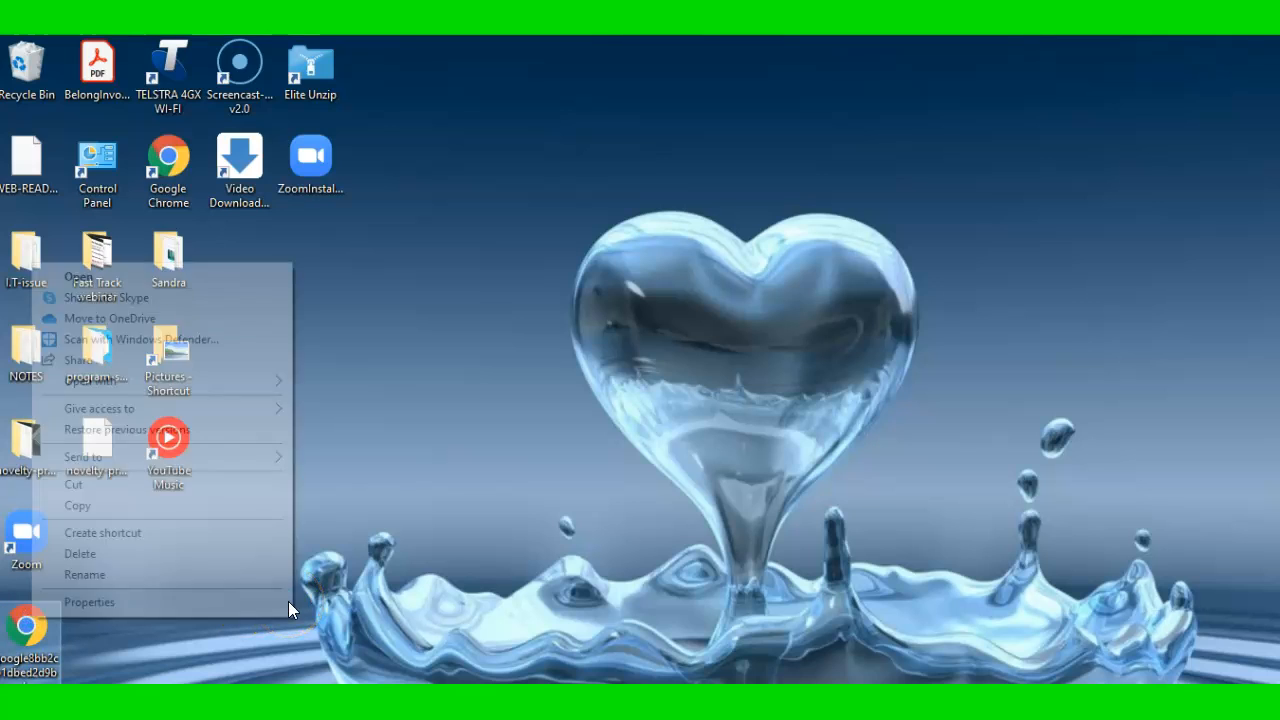
pyautogui.click(91, 558)
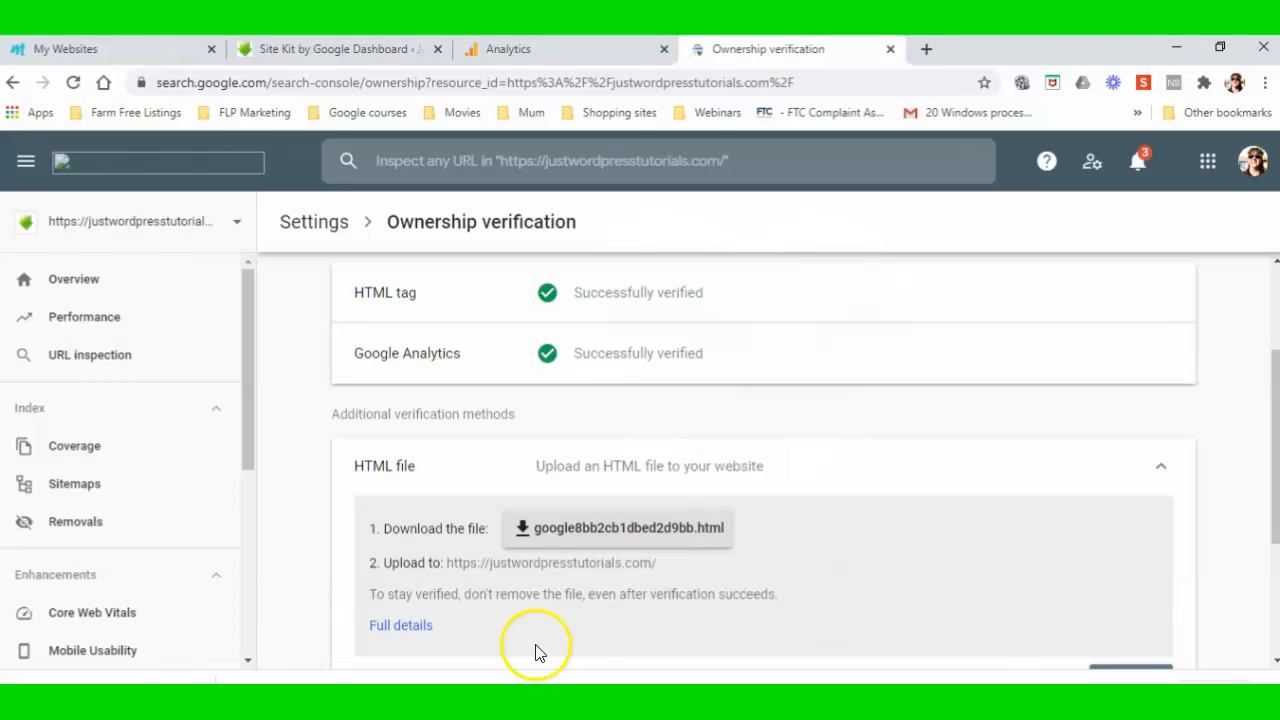
# Download the HTML verification file for justwordpresstutorials.com and save it to the Desktop
pyautogui.click(660, 528)
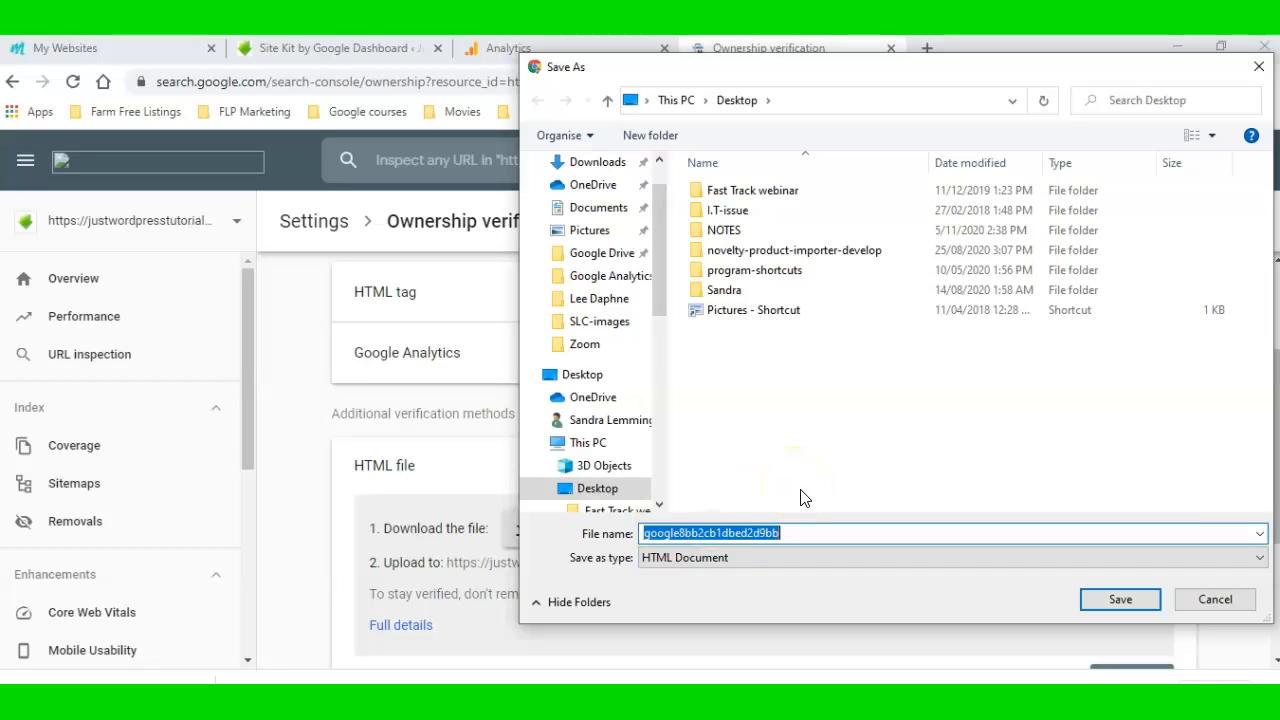
pyautogui.click(583, 373)
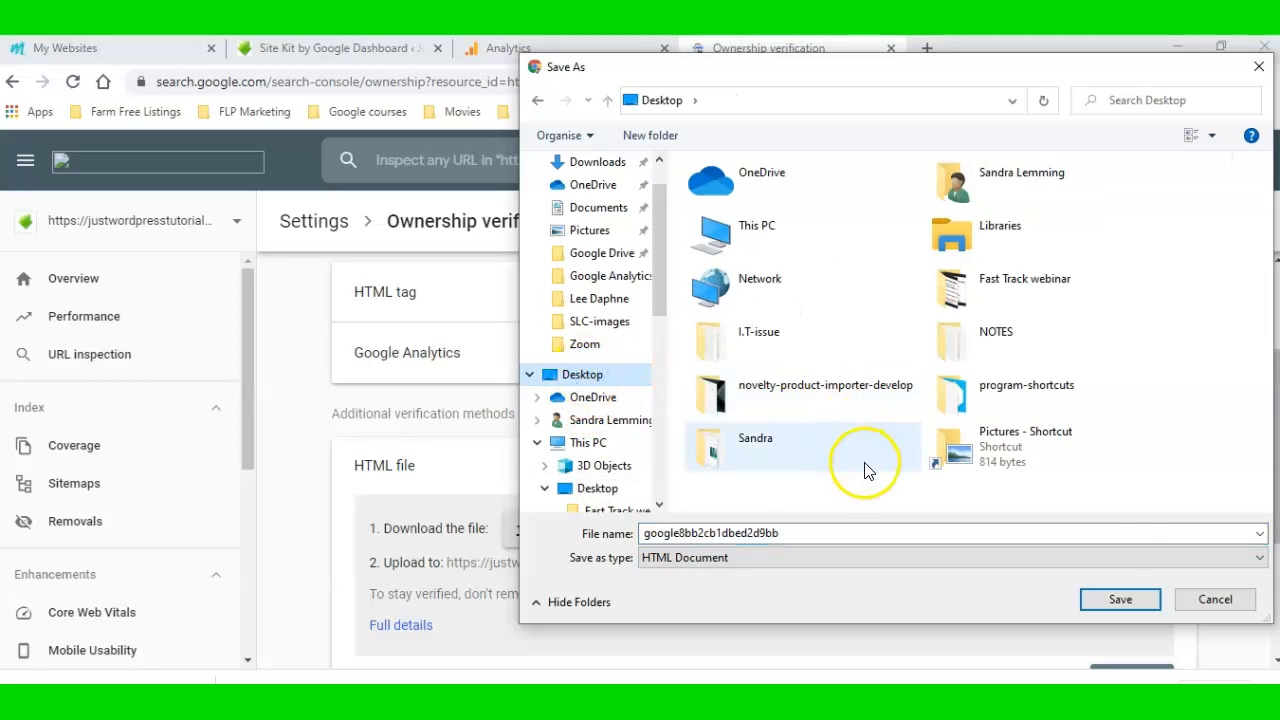
pyautogui.click(1117, 598)
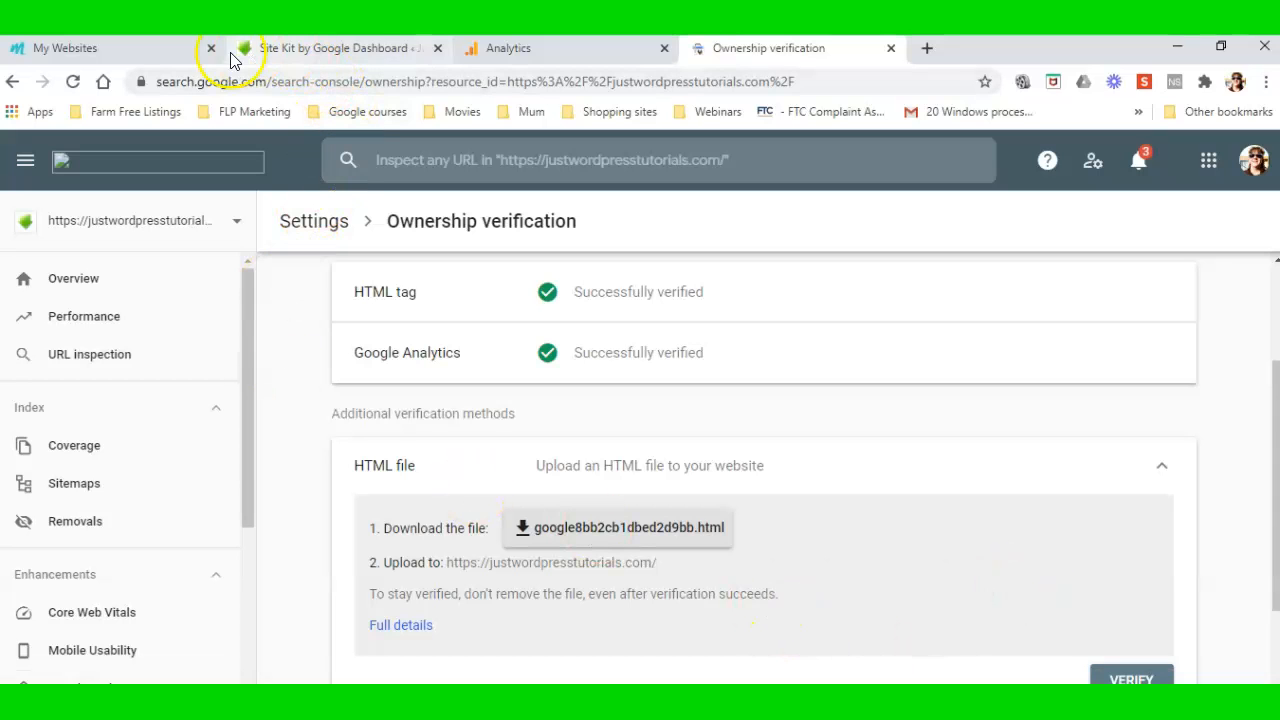
# Upload the downloaded verification file from the Desktop through the website's Google Verification action in My Websites
pyautogui.click(131, 48)
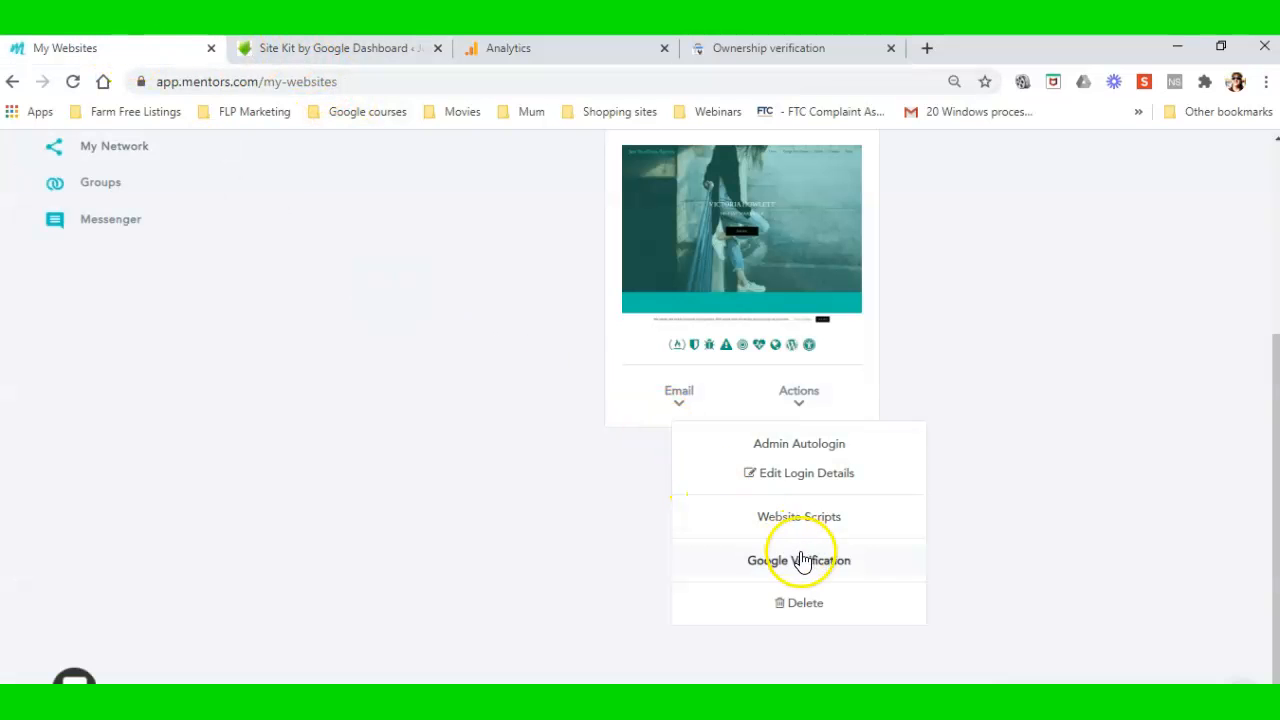
pyautogui.click(802, 562)
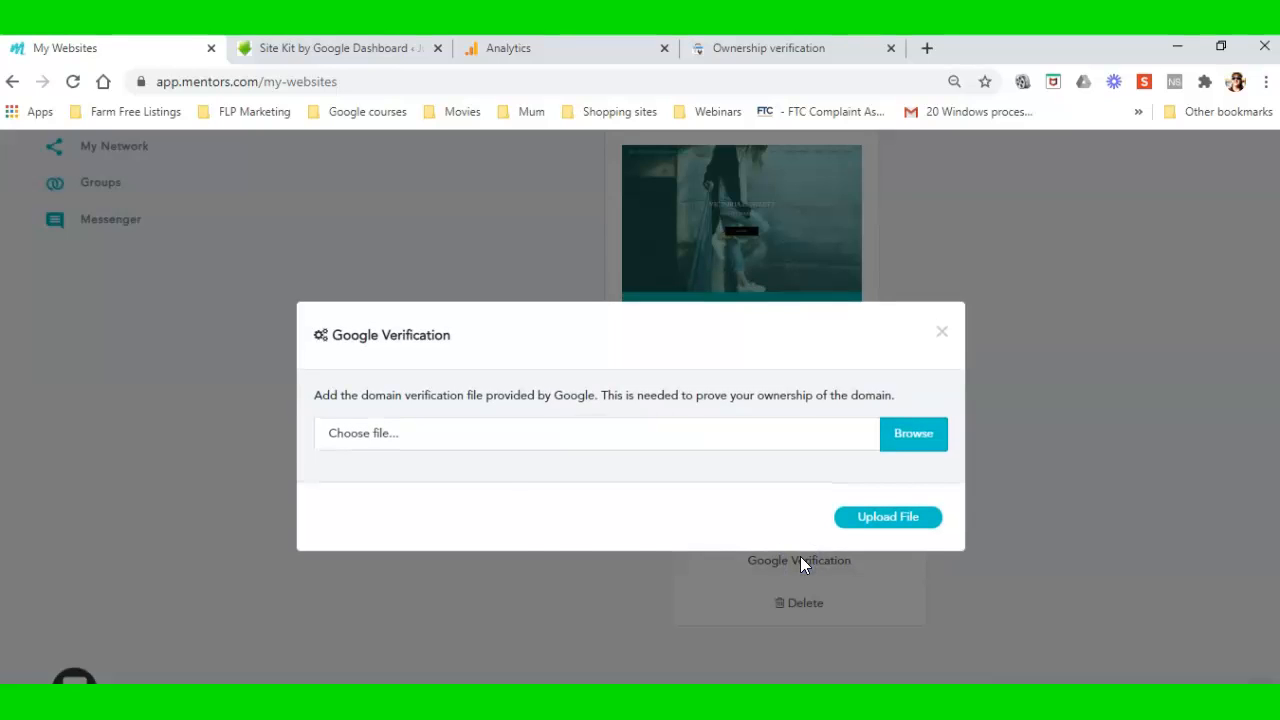
pyautogui.click(913, 433)
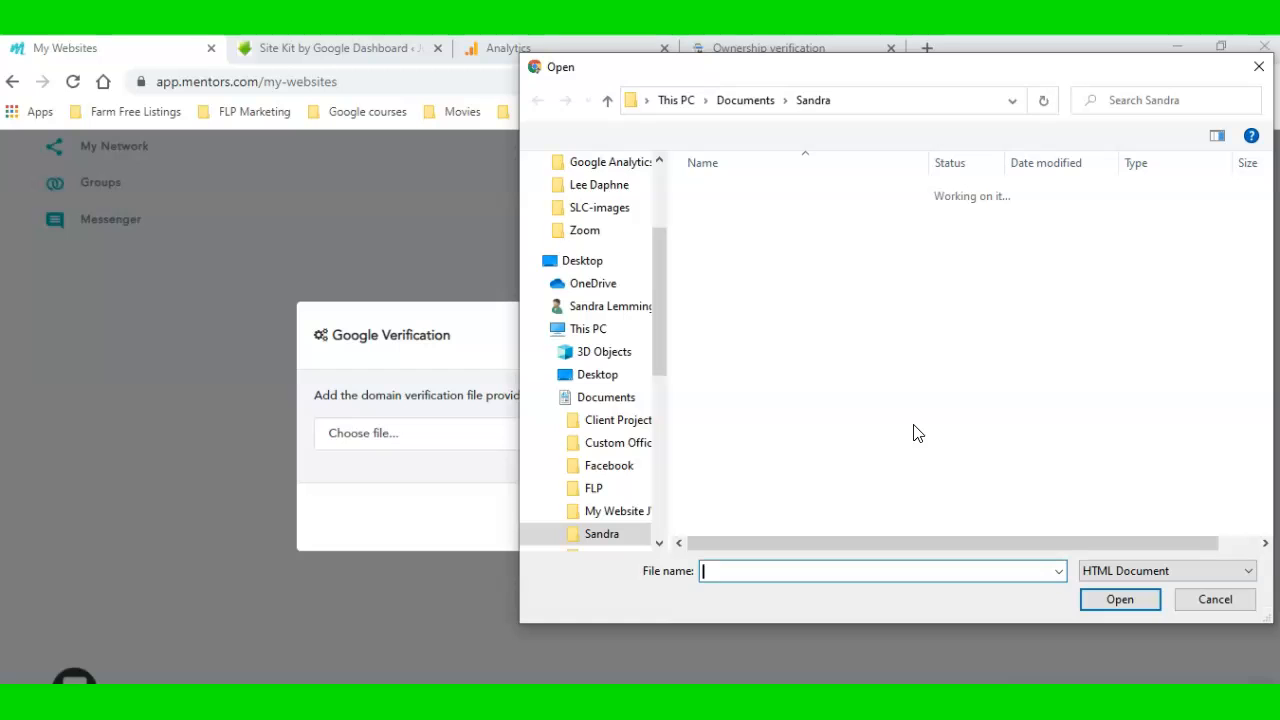
pyautogui.click(590, 375)
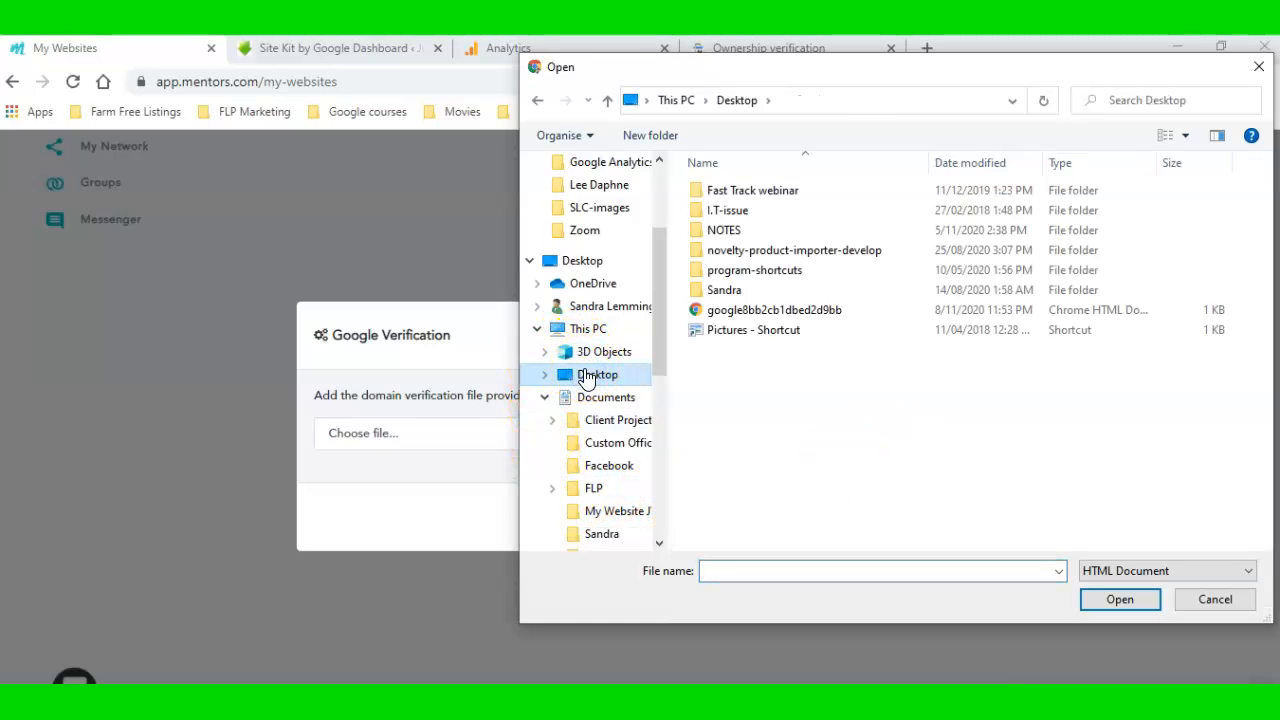
pyautogui.click(812, 318)
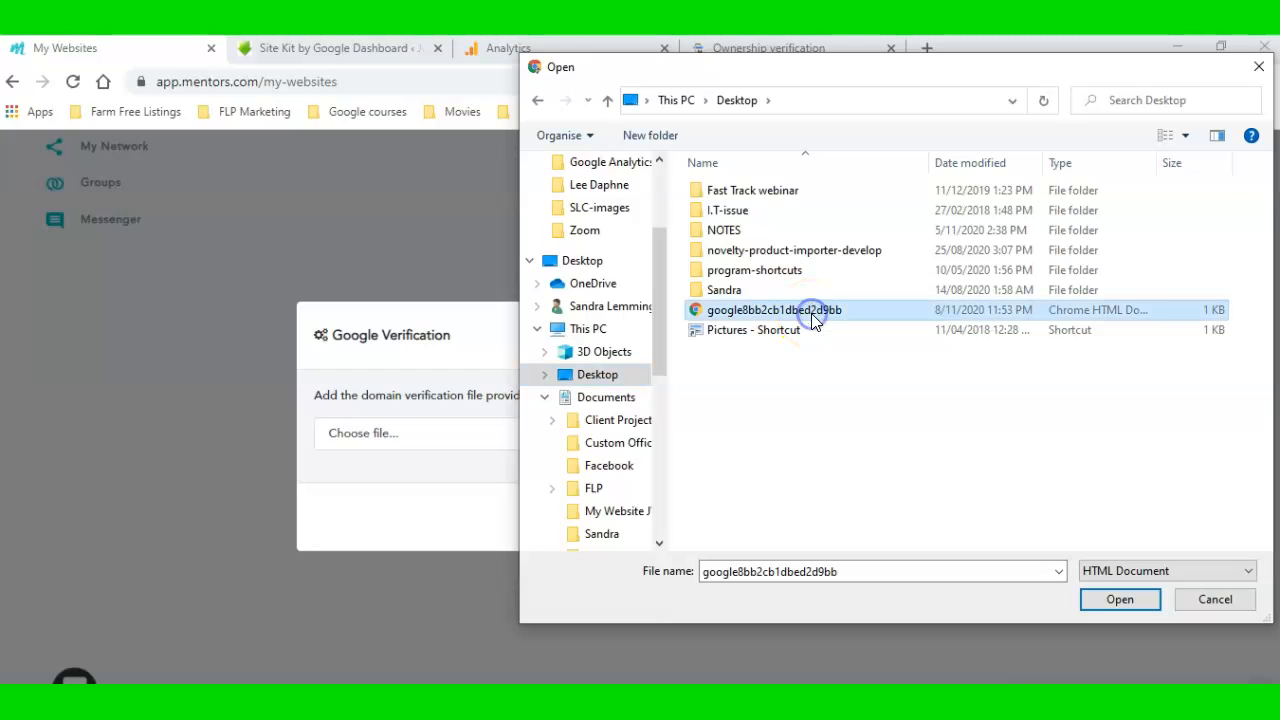
pyautogui.click(1112, 600)
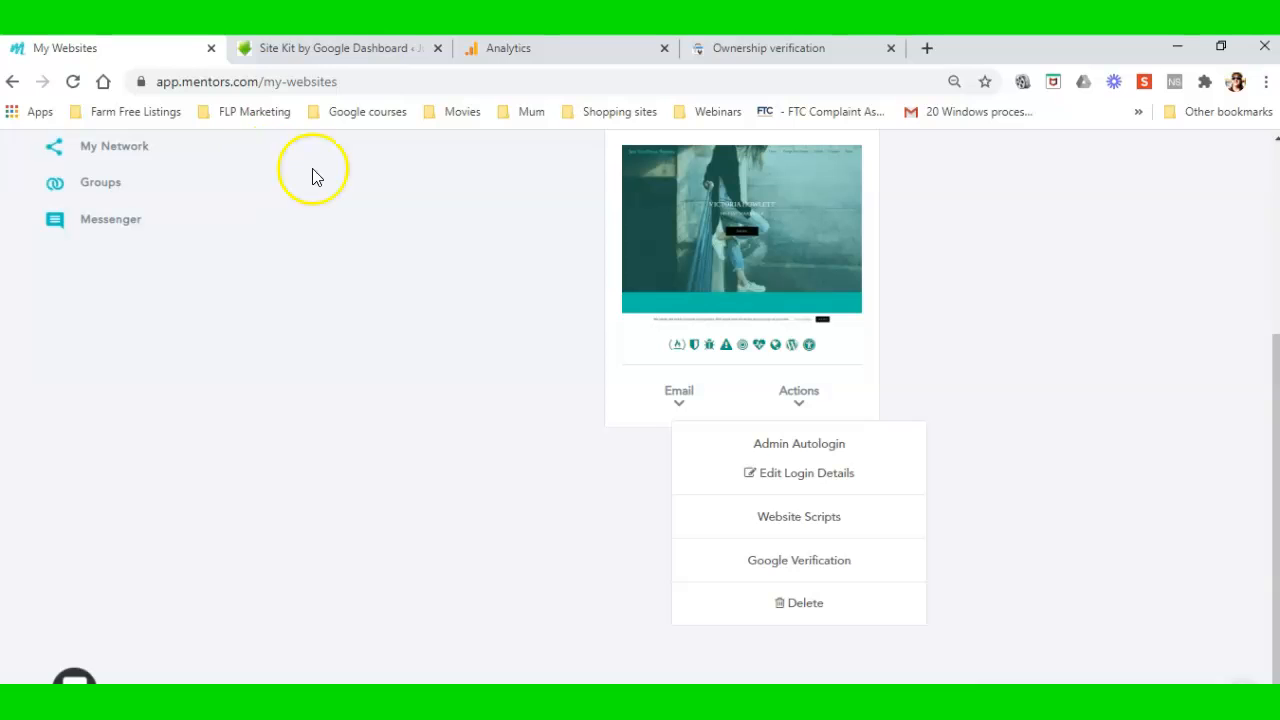
# Verify ownership of justwordpresstutorials.com in Search Console with the HTML file method
pyautogui.click(740, 50)
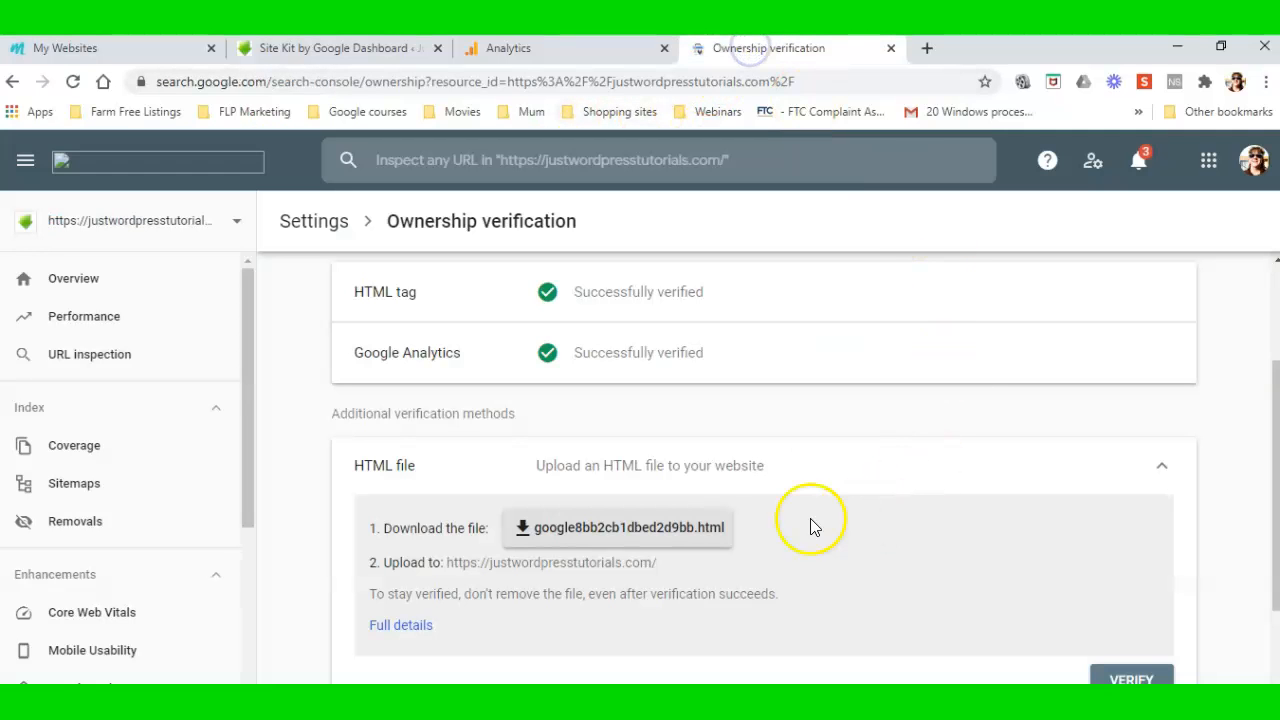
pyautogui.scroll(-2, 1077, 548)
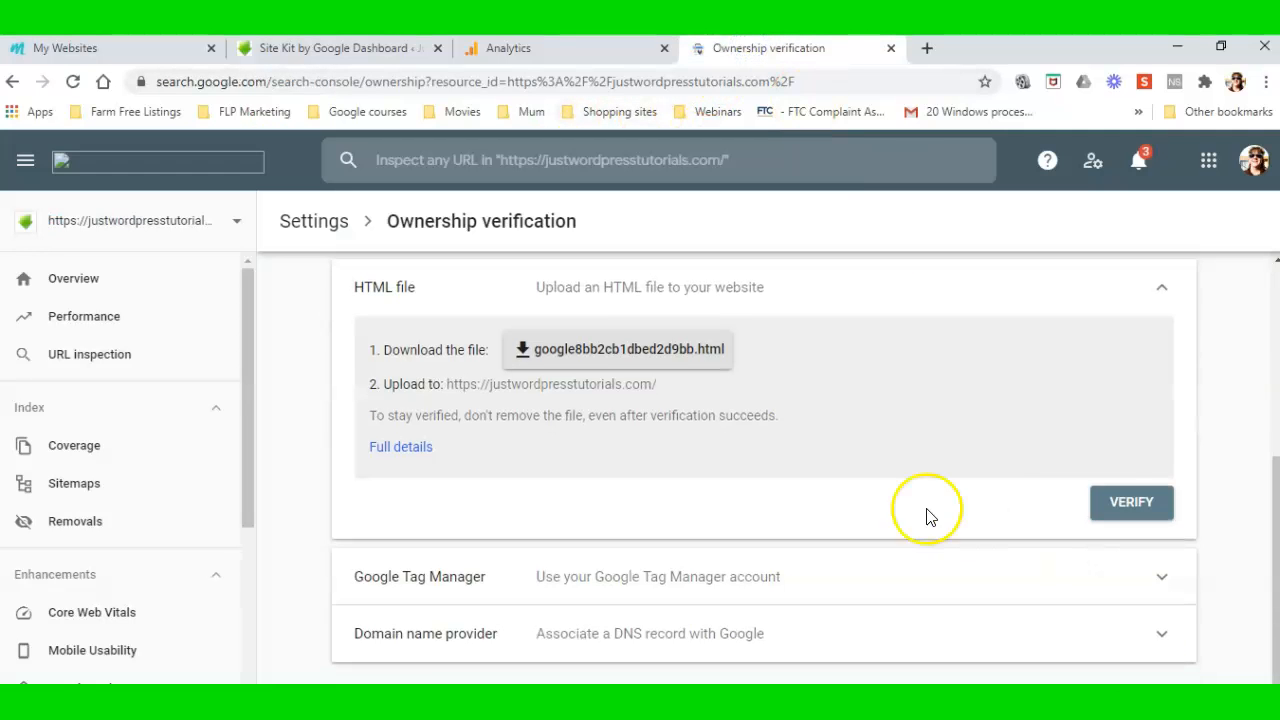
pyautogui.click(1131, 507)
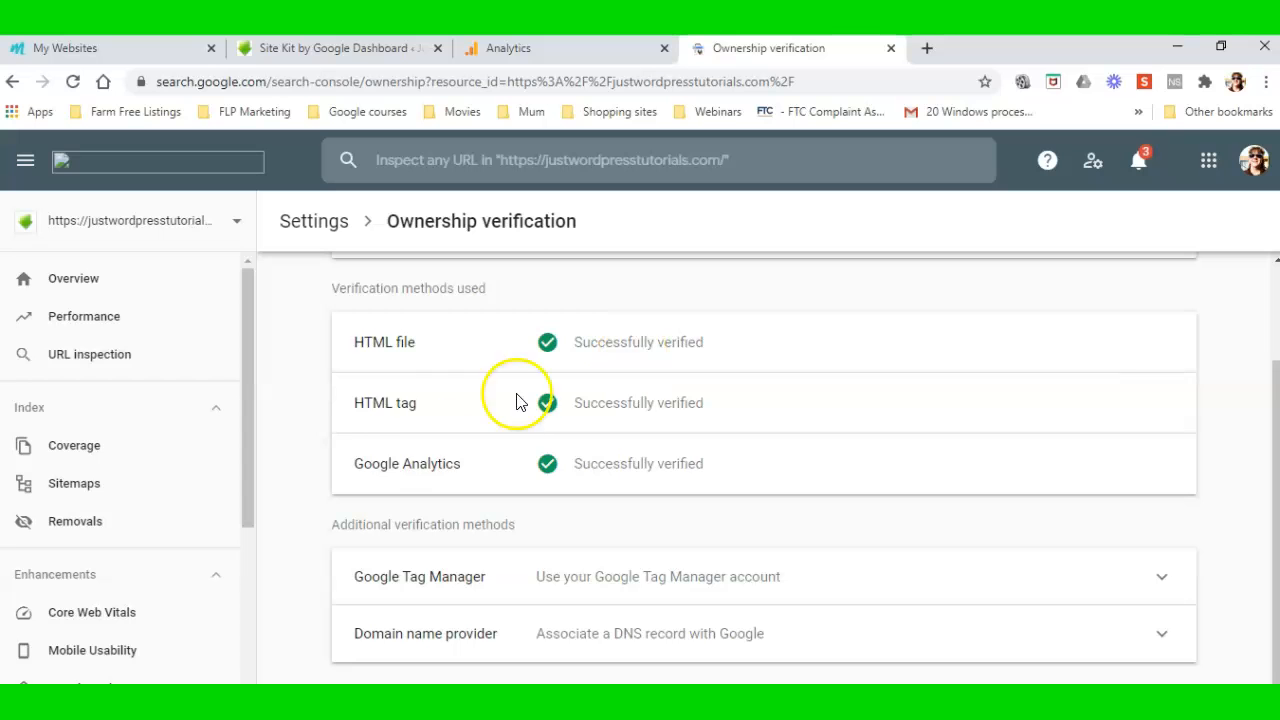
# Open the All in One SEO general settings in WordPress and examine the Google Search Console field under Webmaster Verification
pyautogui.click(302, 48)
pyautogui.scroll(-3, 78, 503)
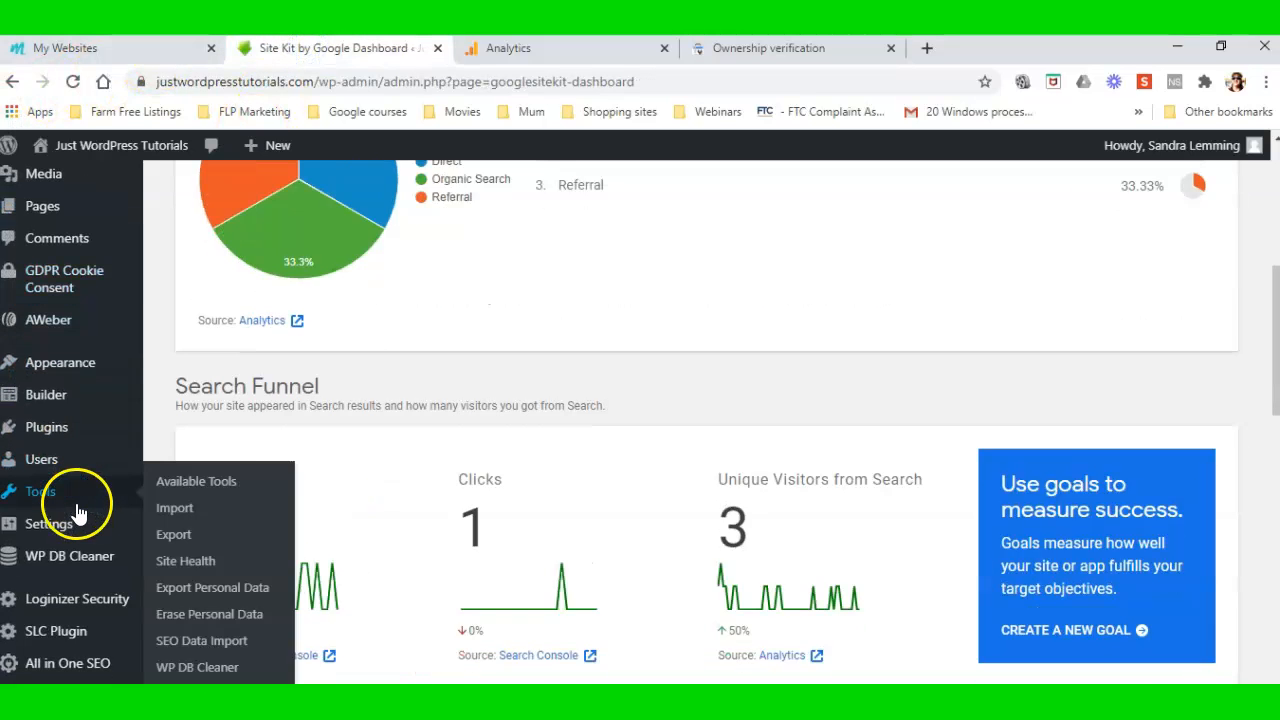
pyautogui.click(78, 664)
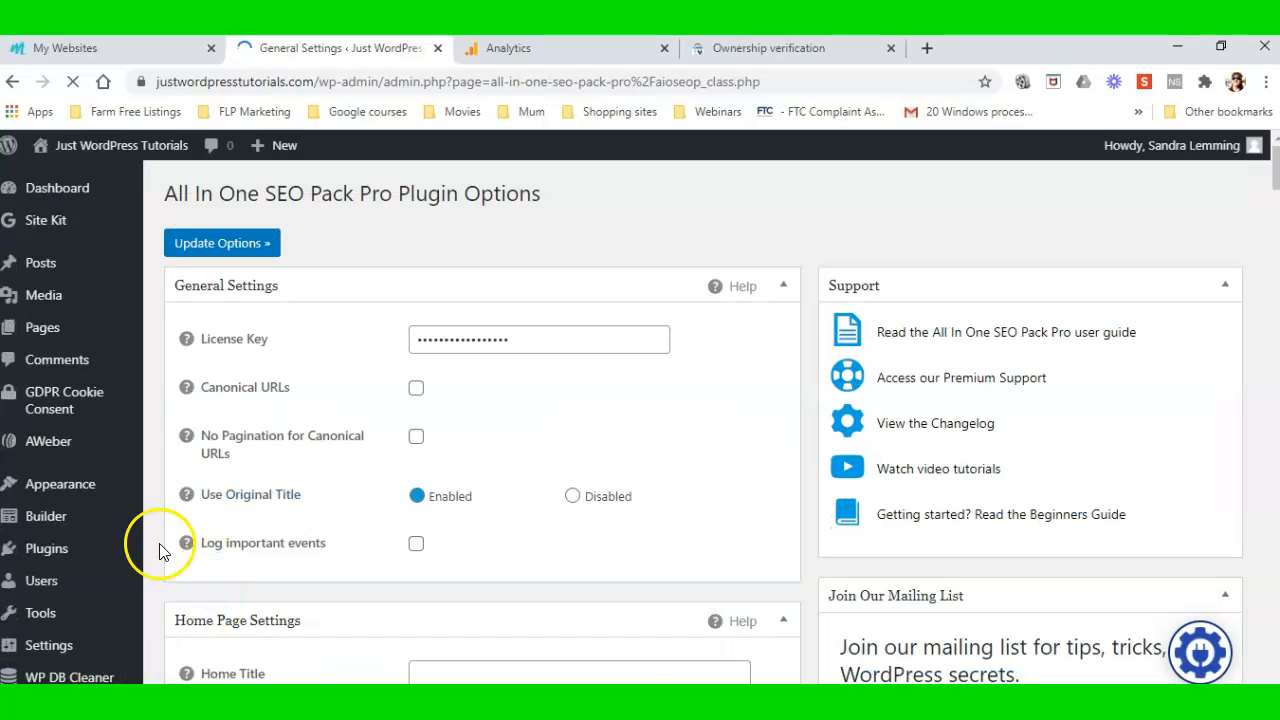
pyautogui.scroll(-10, 363, 543)
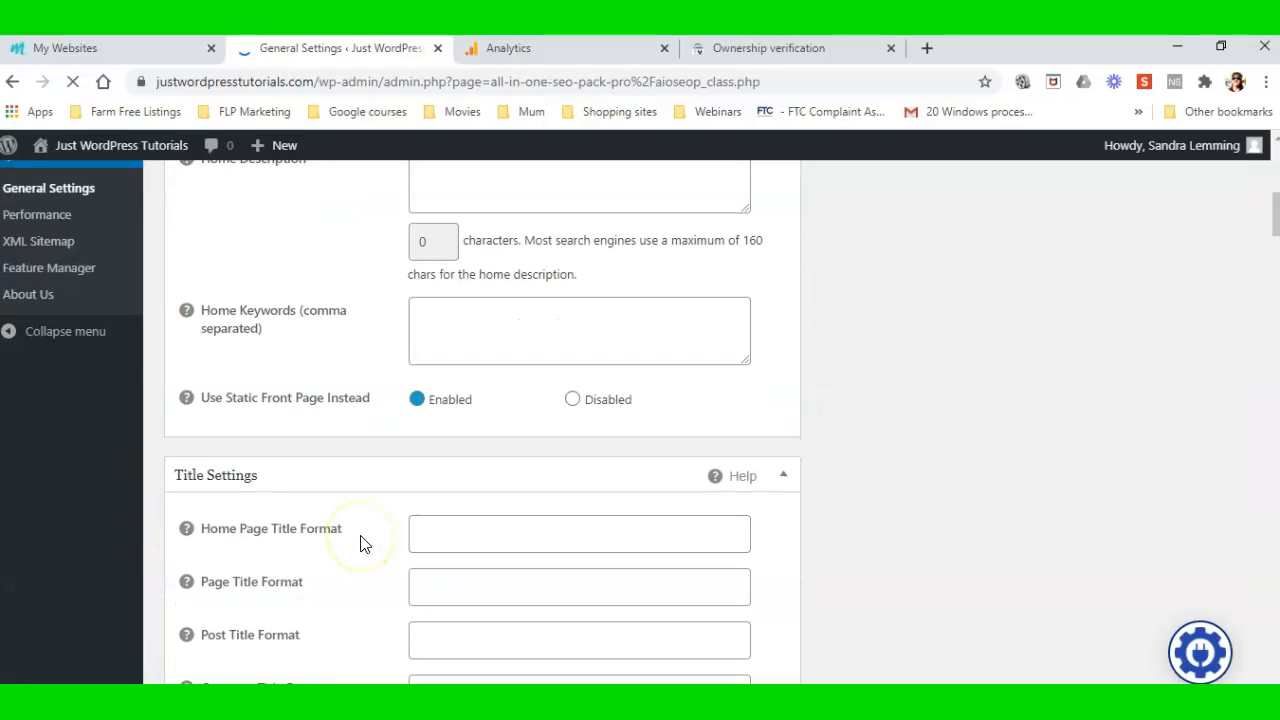
pyautogui.scroll(-8, 363, 543)
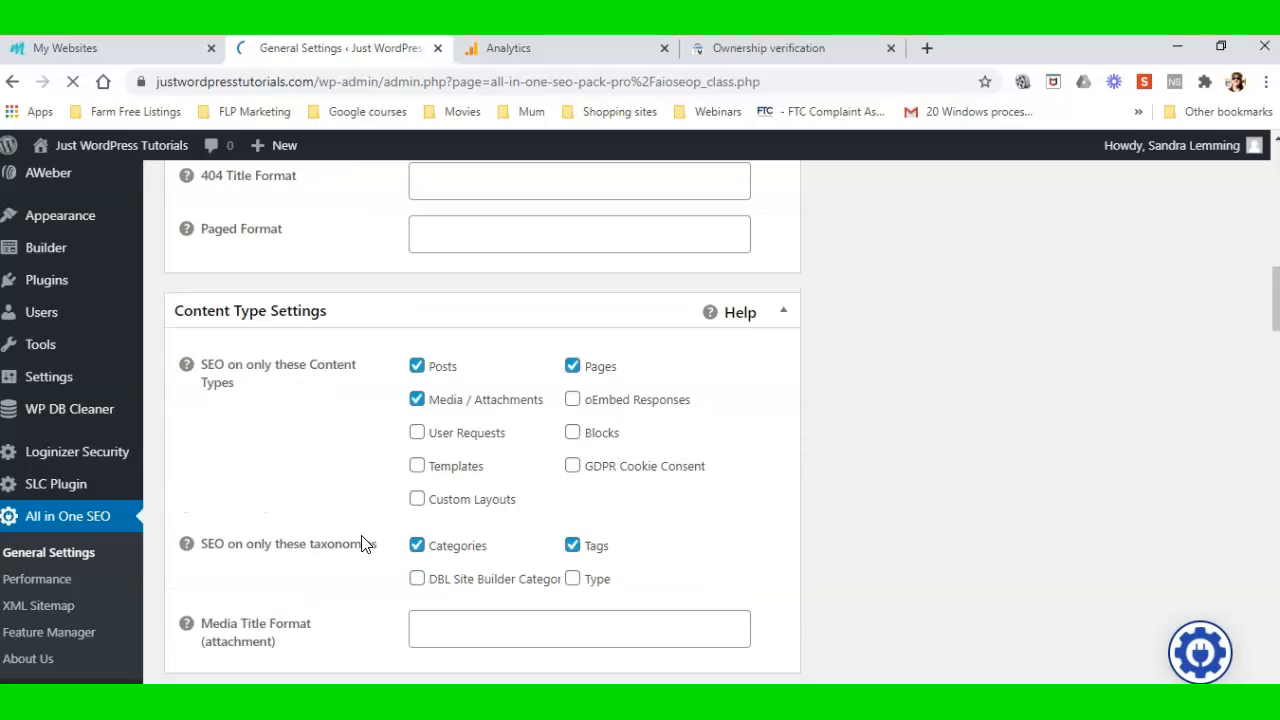
pyautogui.scroll(-5, 363, 543)
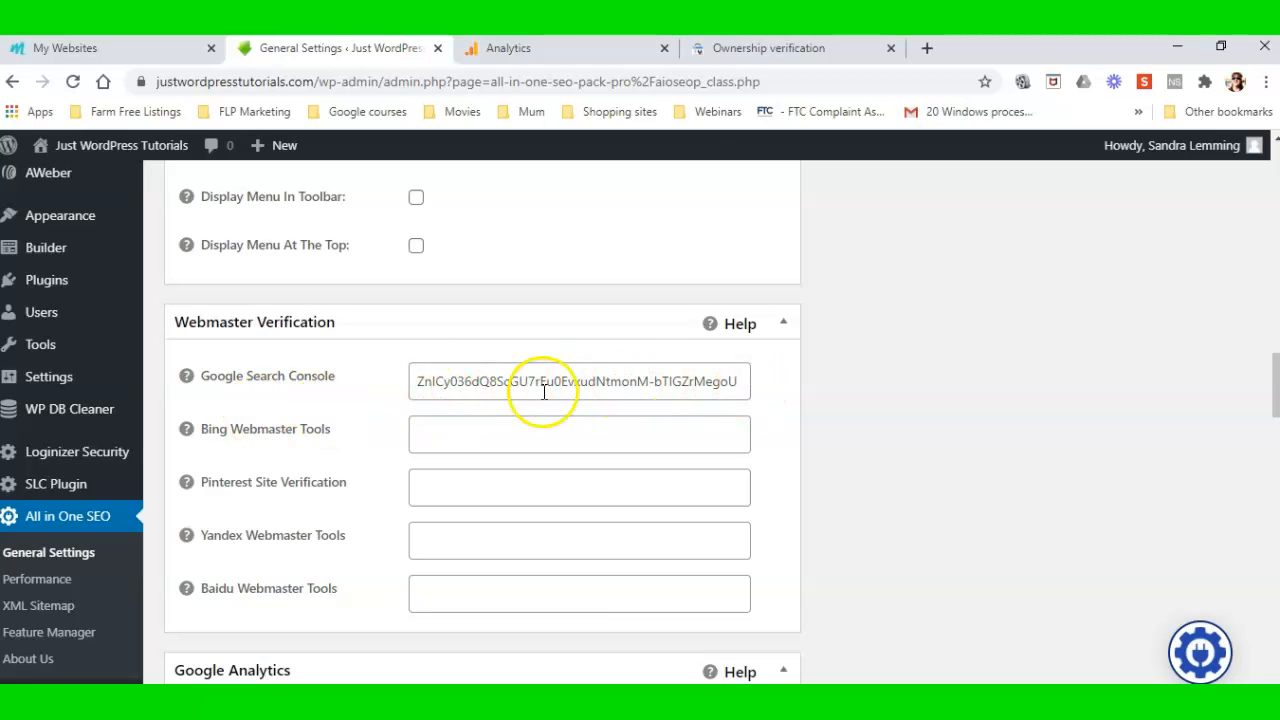
# Check the verification methods used in Search Console, and return from the SEO settings to the Site Kit dashboard in WordPress
pyautogui.click(782, 48)
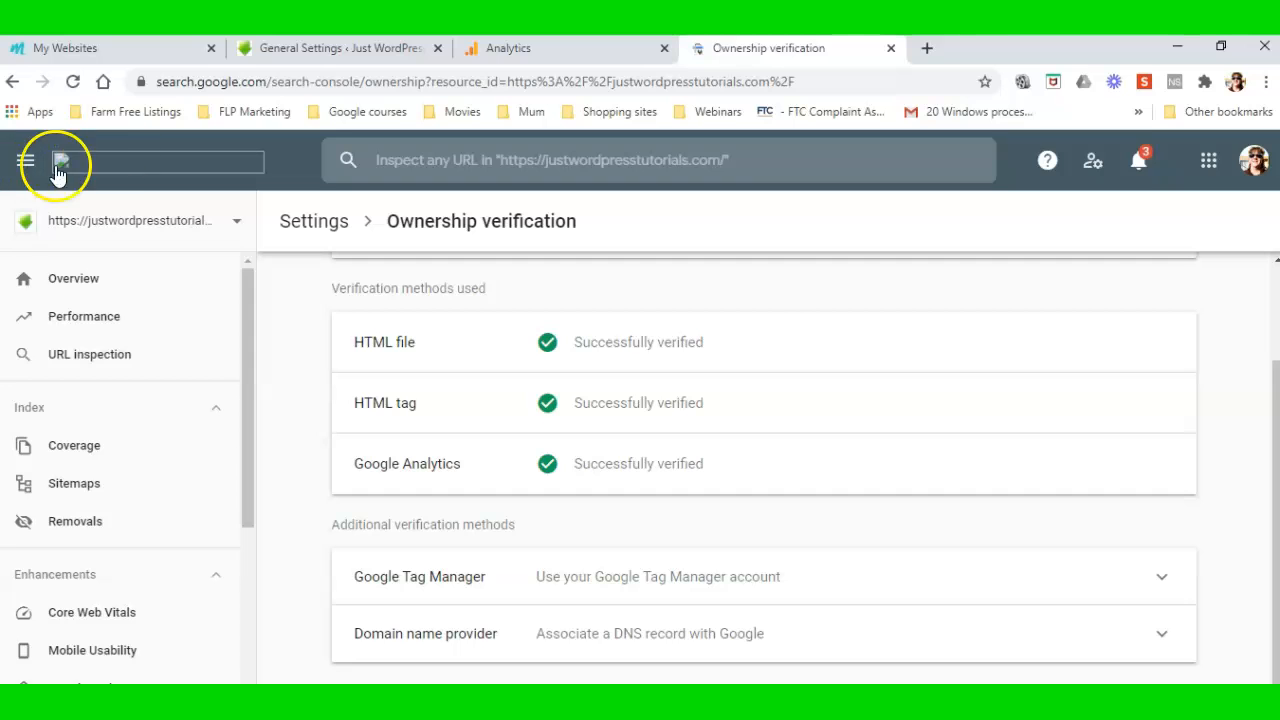
pyautogui.click(341, 52)
pyautogui.scroll(8, 1006, 424)
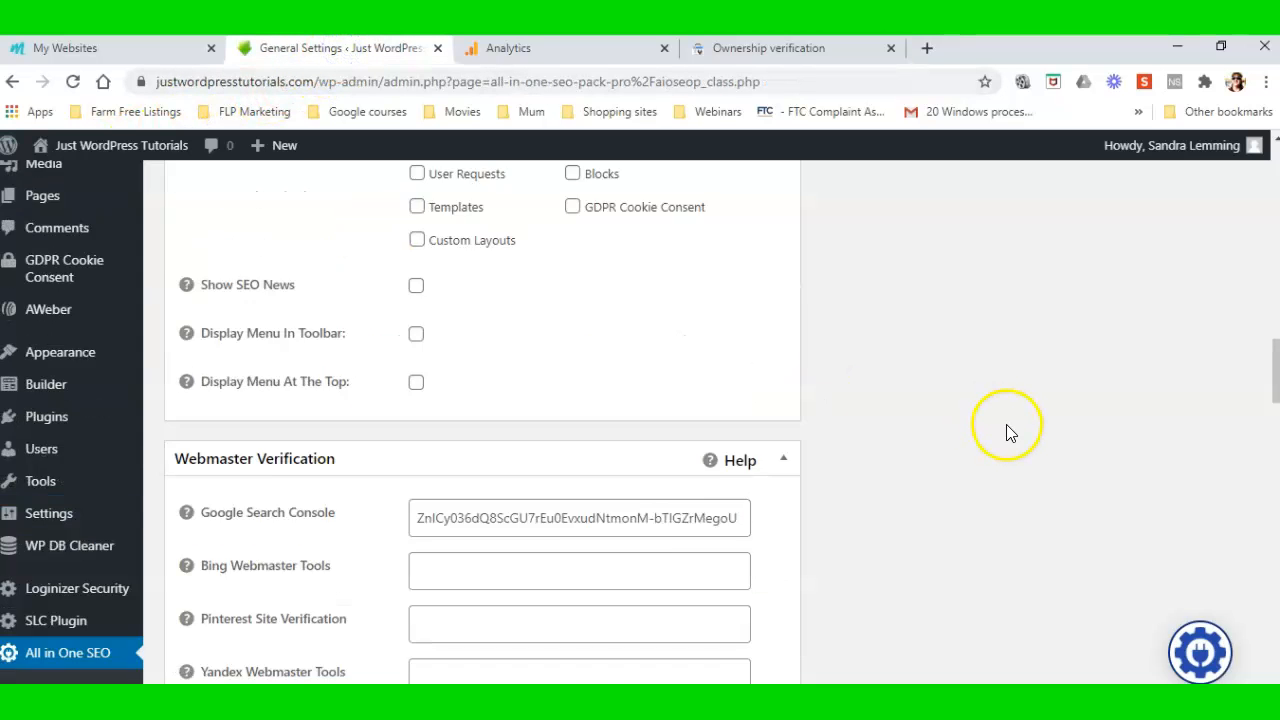
pyautogui.moveTo(75, 262)
pyautogui.scroll(3, 75, 262)
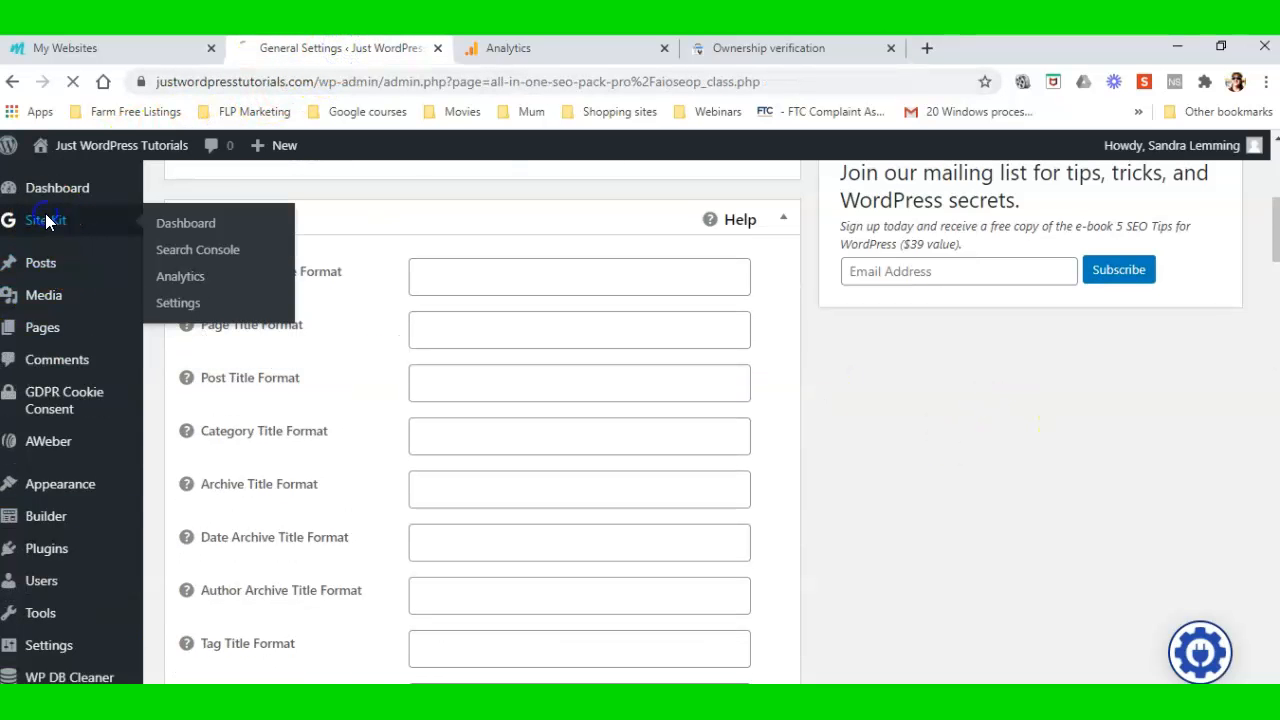
pyautogui.click(195, 222)
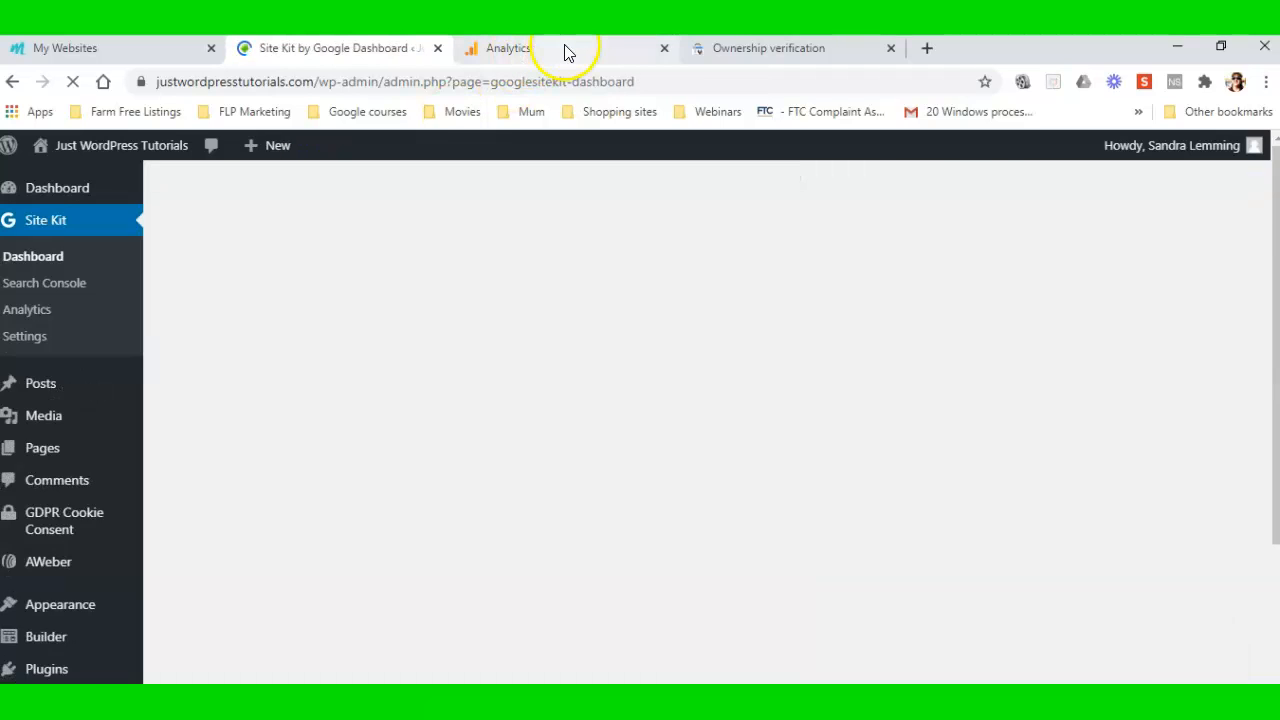
# Check which Google account is signed in to Analytics and compare it with the Search Console page
pyautogui.click(566, 48)
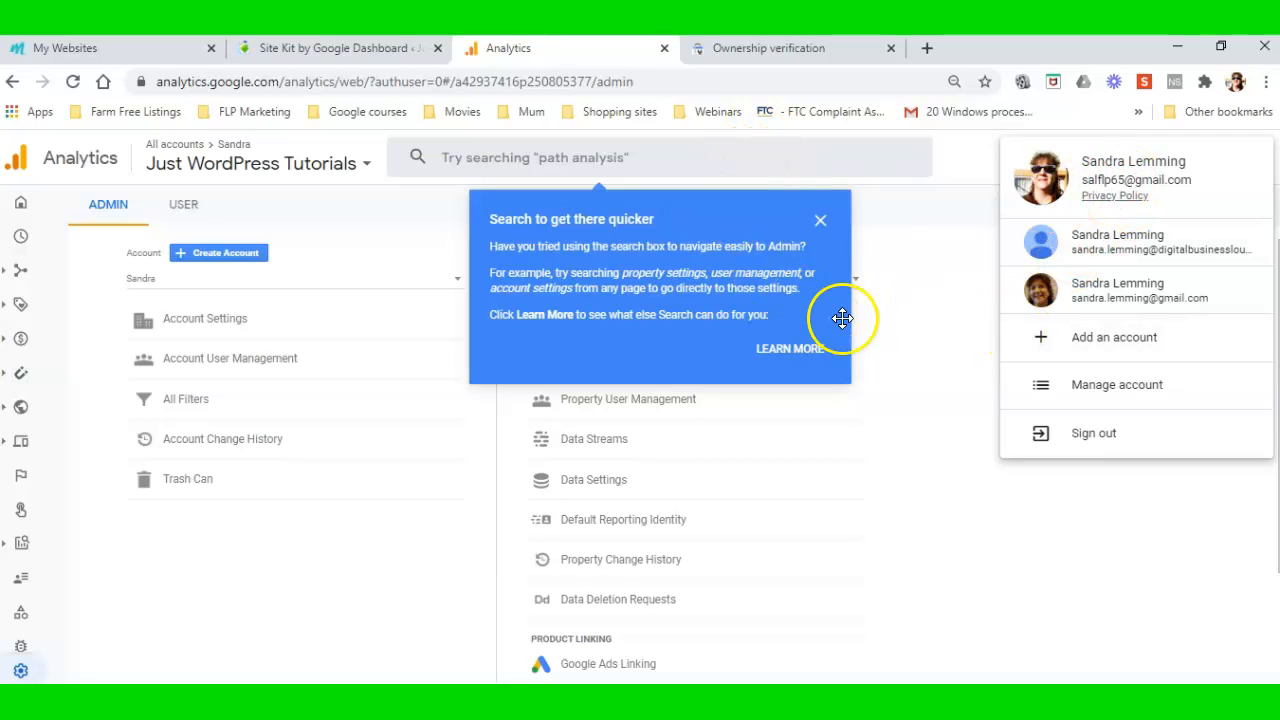
pyautogui.click(740, 48)
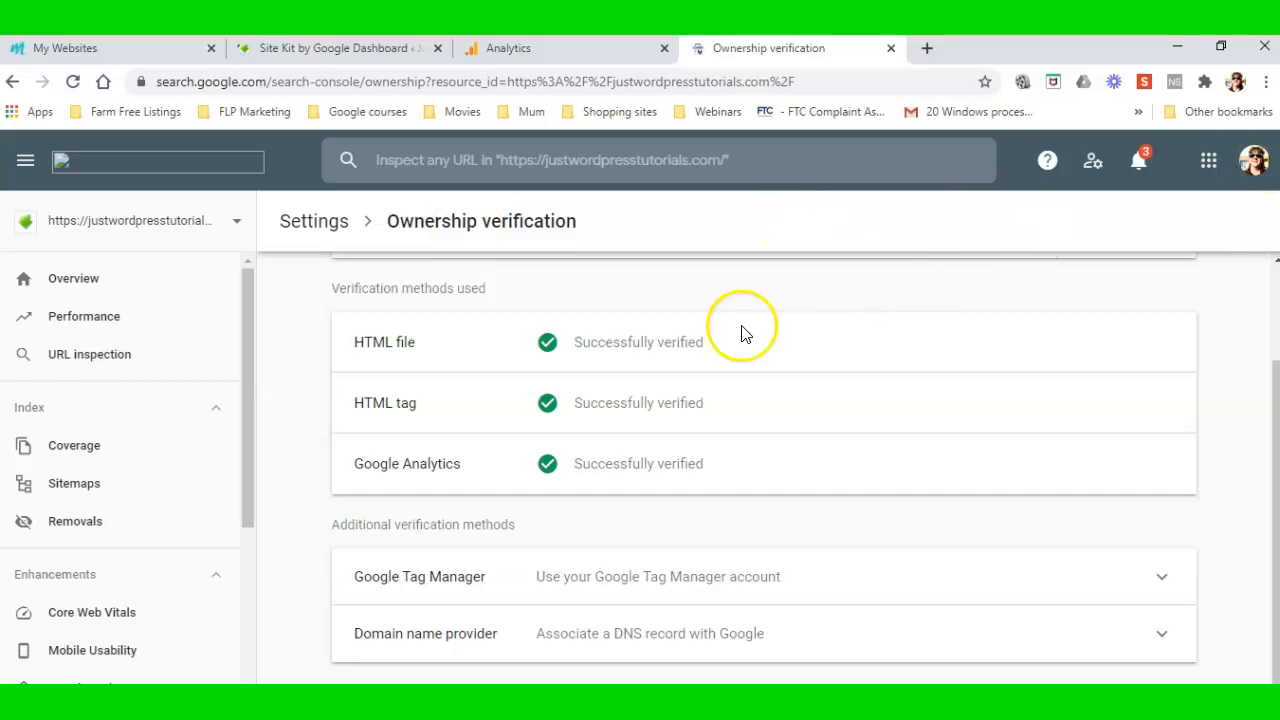
pyautogui.click(595, 50)
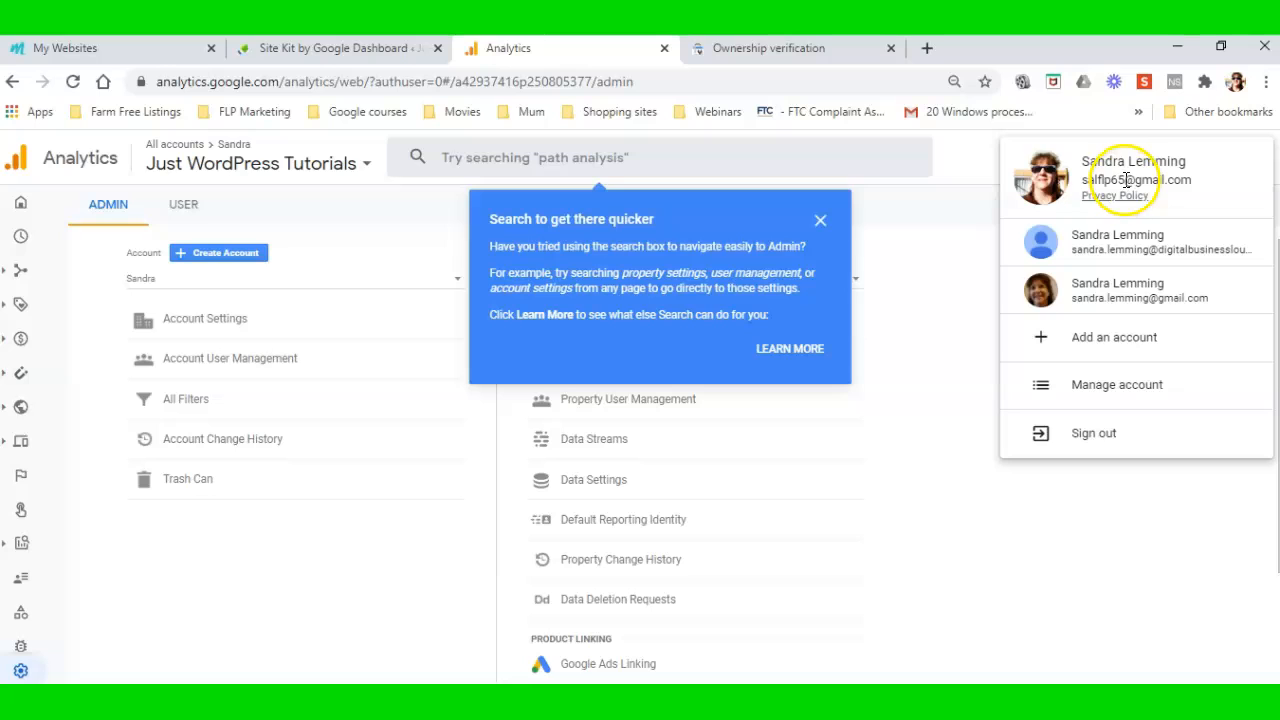